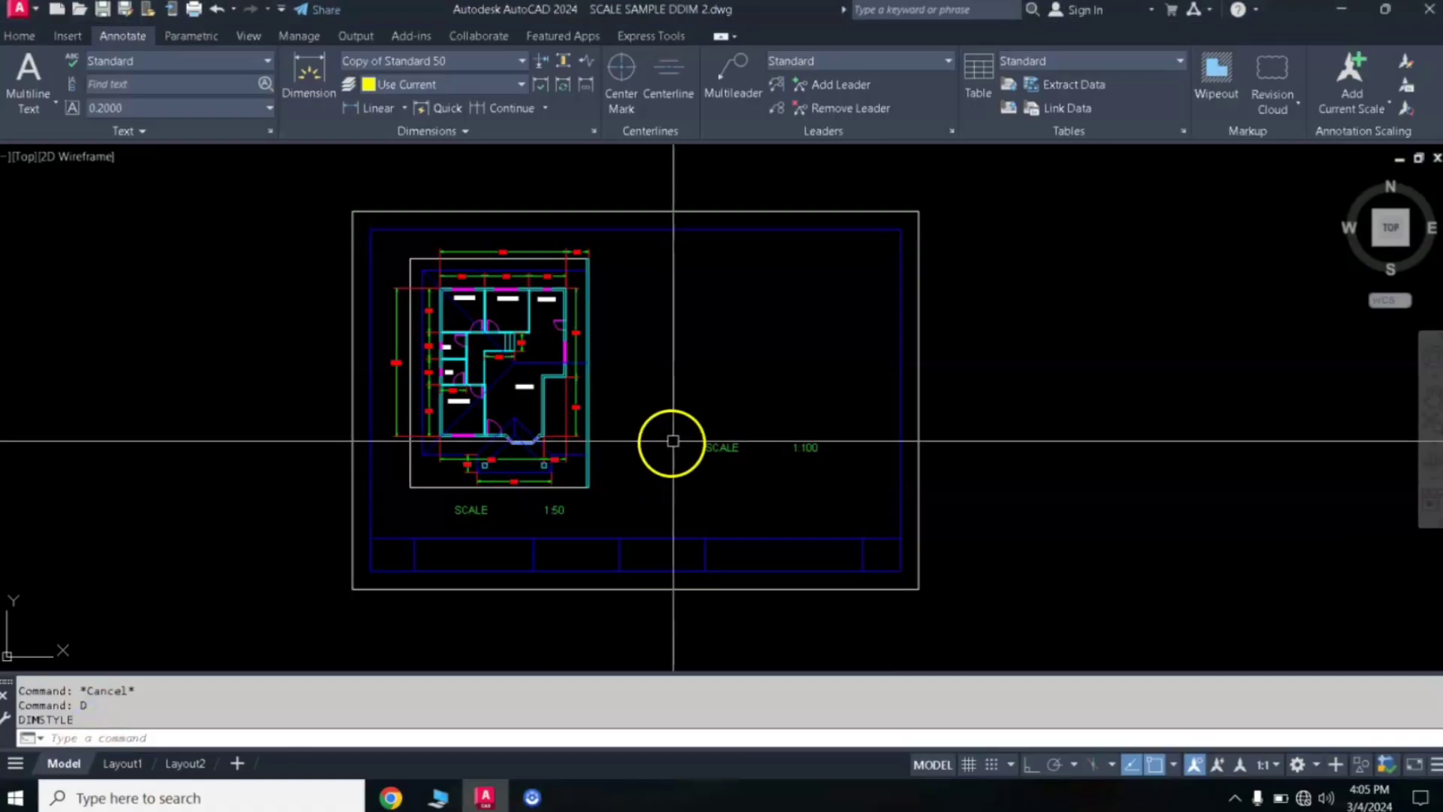
- Zoom and pan around the sheet to frame the 1:50 floor plan
scroll(658, 417, "up", 2)
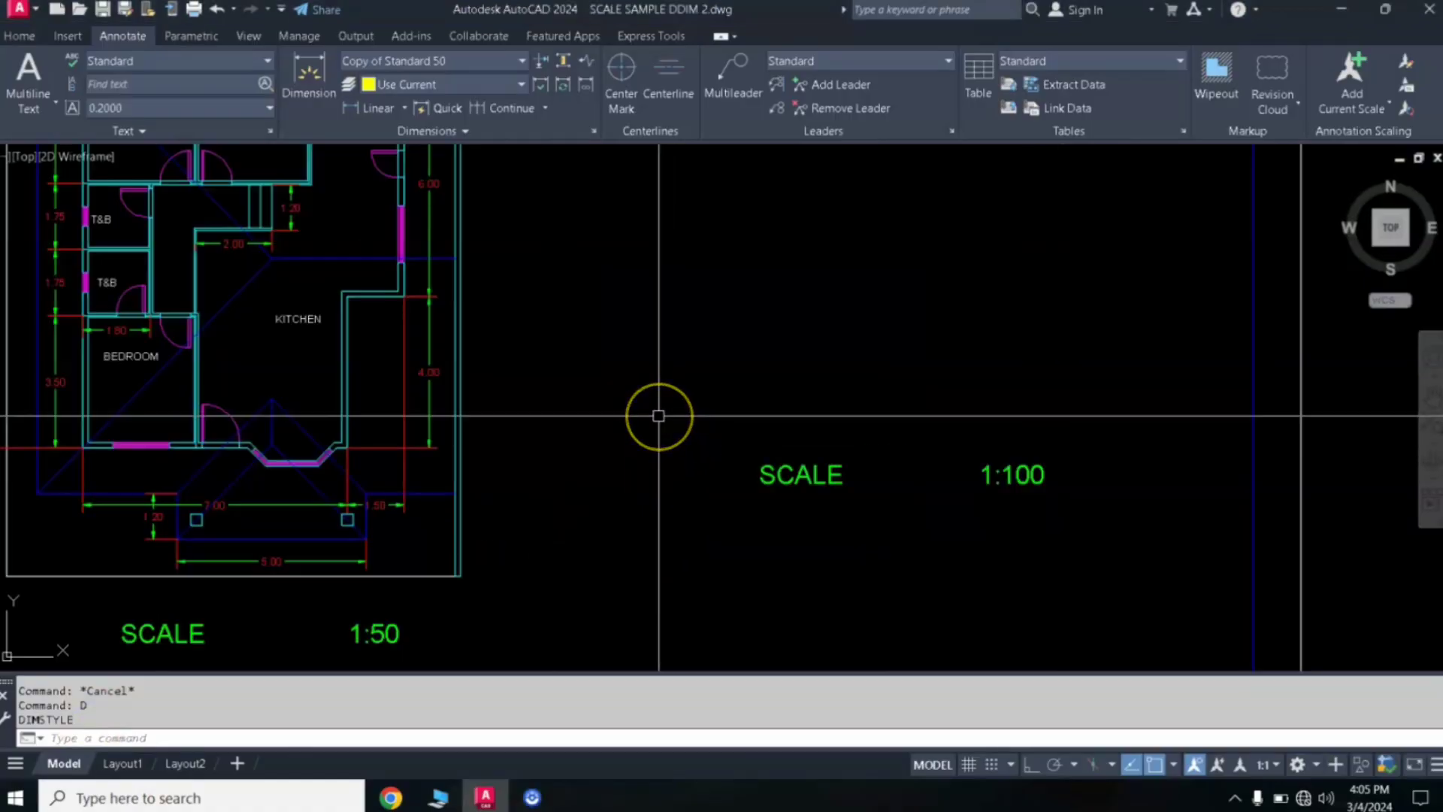
scroll(658, 416, "down", 4)
scroll(657, 399, "up", 2)
scroll(653, 402, "up", 2)
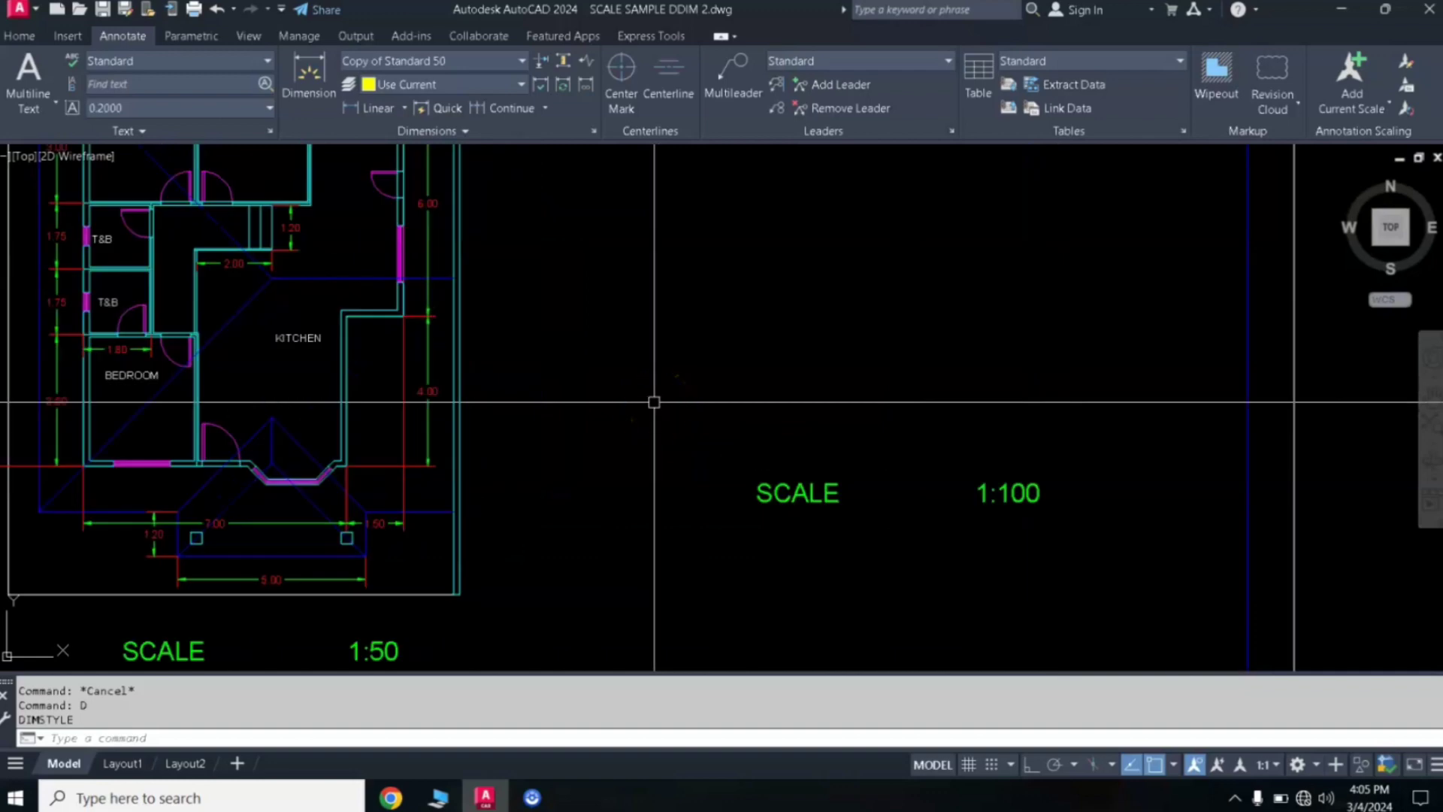
scroll(641, 409, "down", 4)
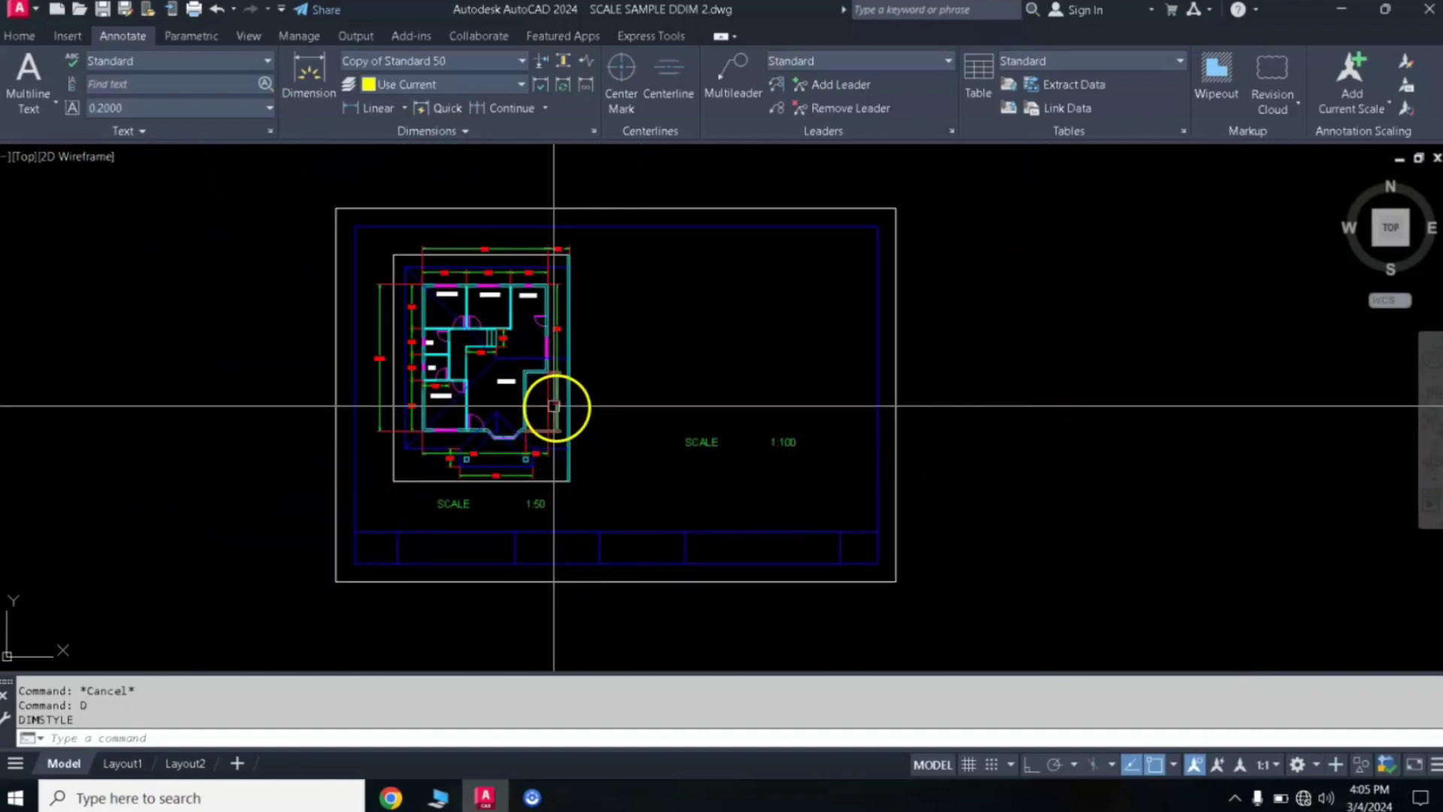
scroll(554, 407, "up", 2)
scroll(554, 403, "down", 2)
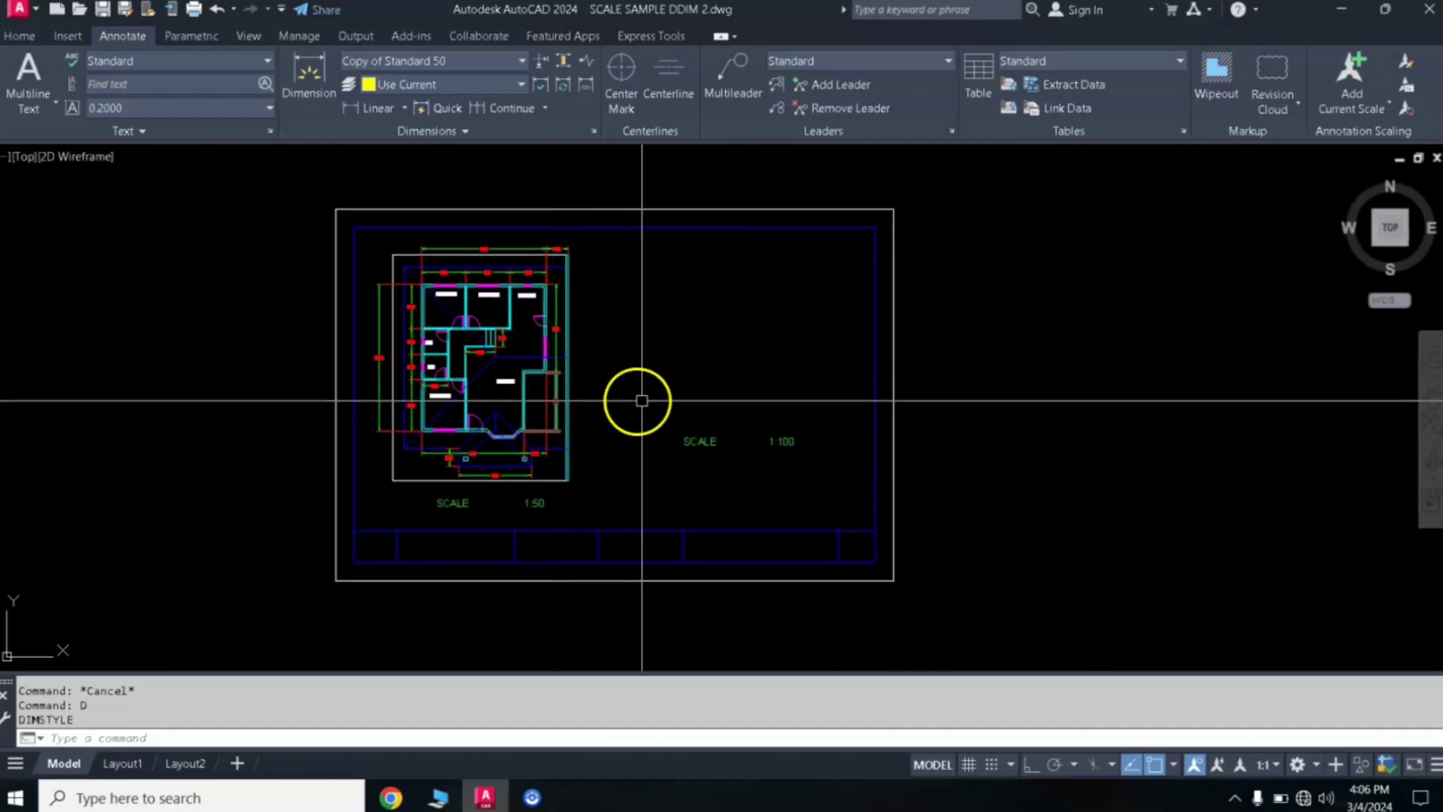
scroll(594, 439, "up", 2)
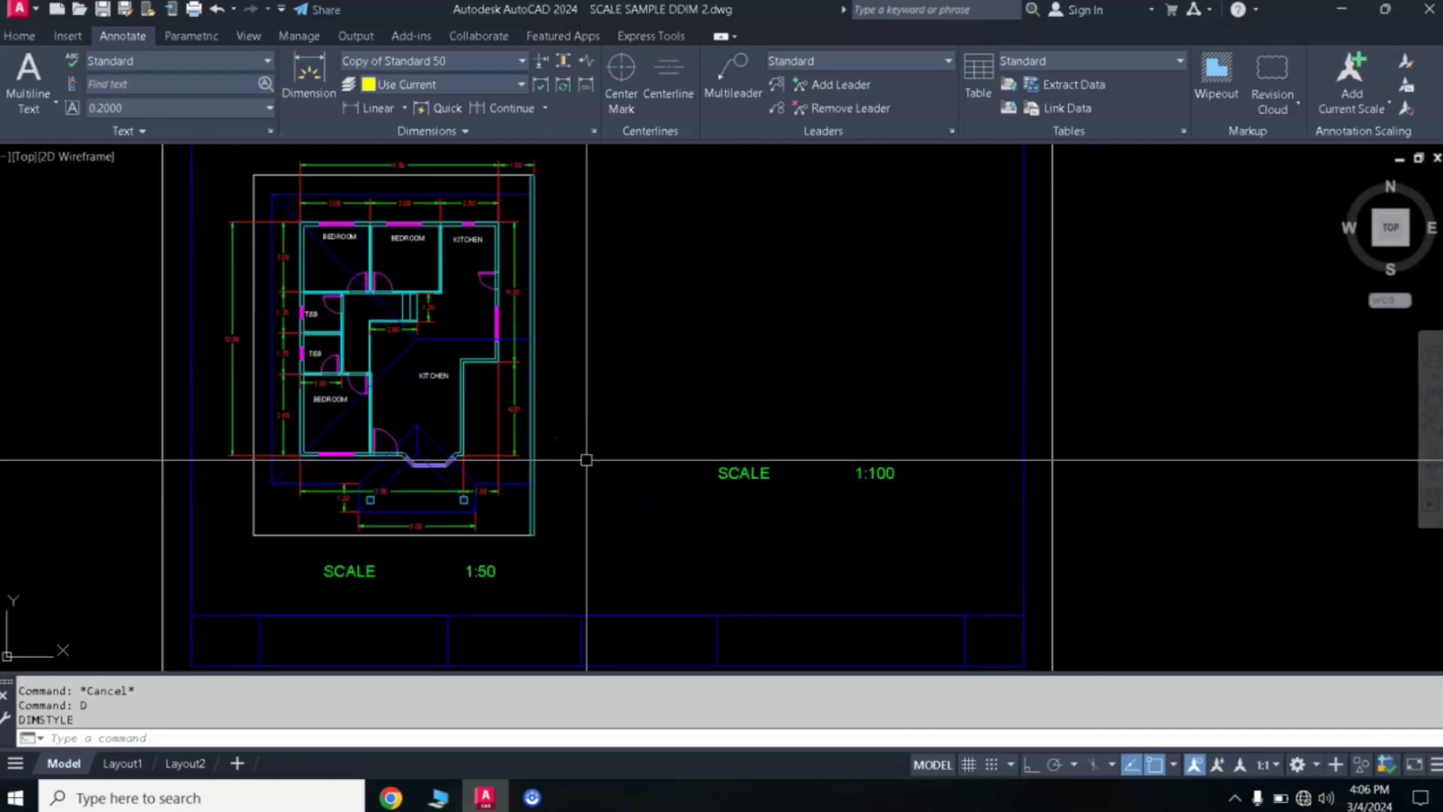
scroll(583, 458, "down", 2)
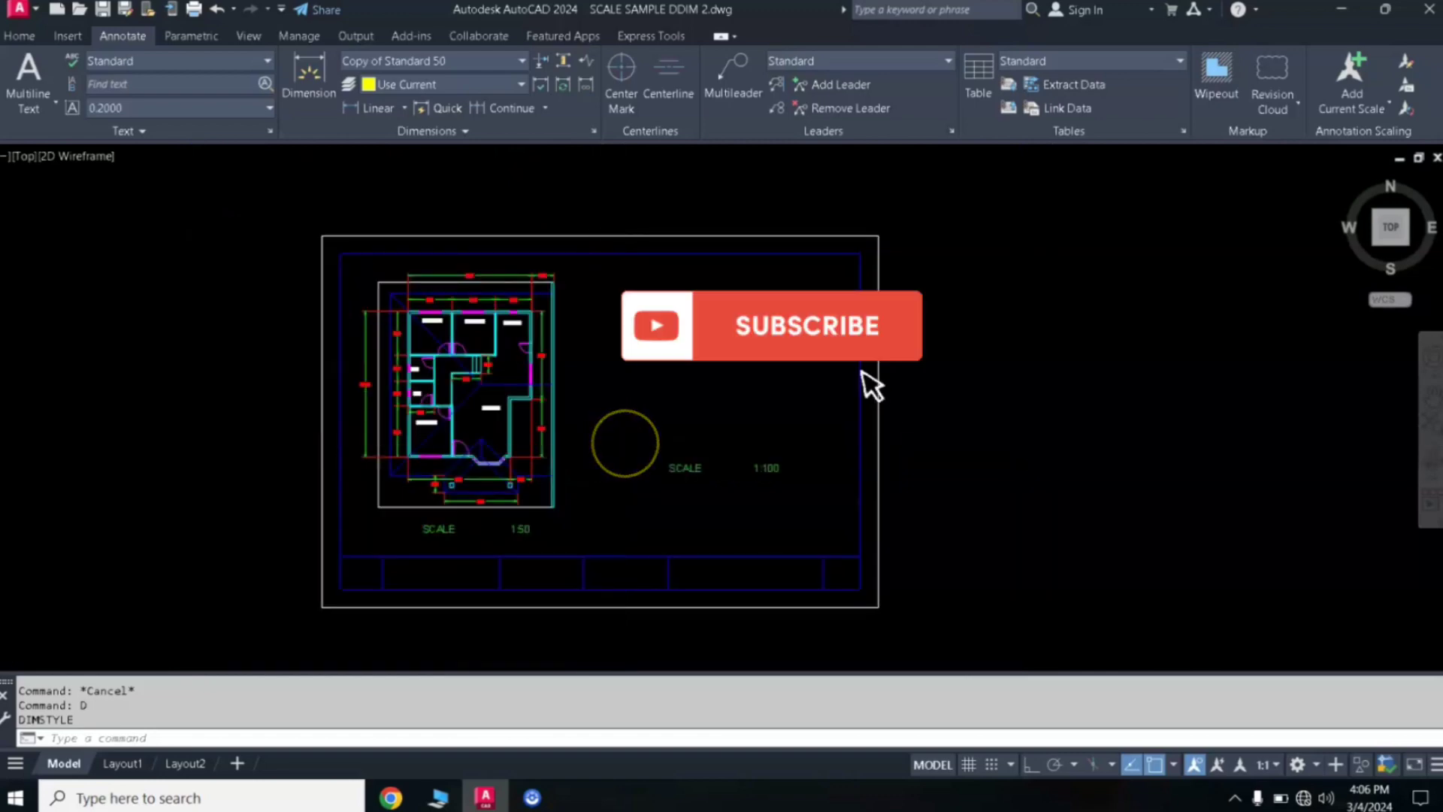
scroll(624, 442, "up", 2)
scroll(627, 437, "down", 4)
scroll(627, 437, "up", 4)
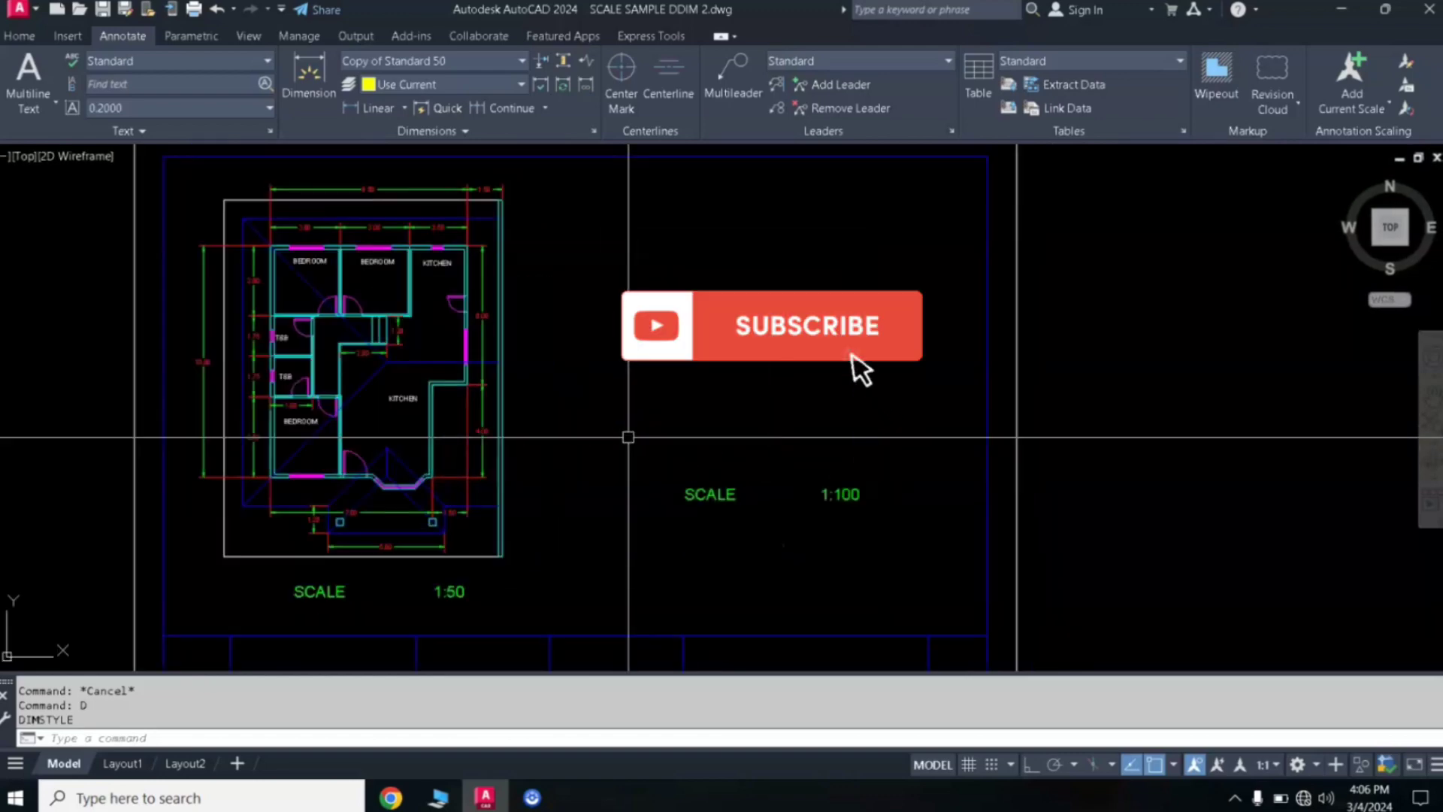
scroll(632, 436, "down", 2)
left_click(671, 436)
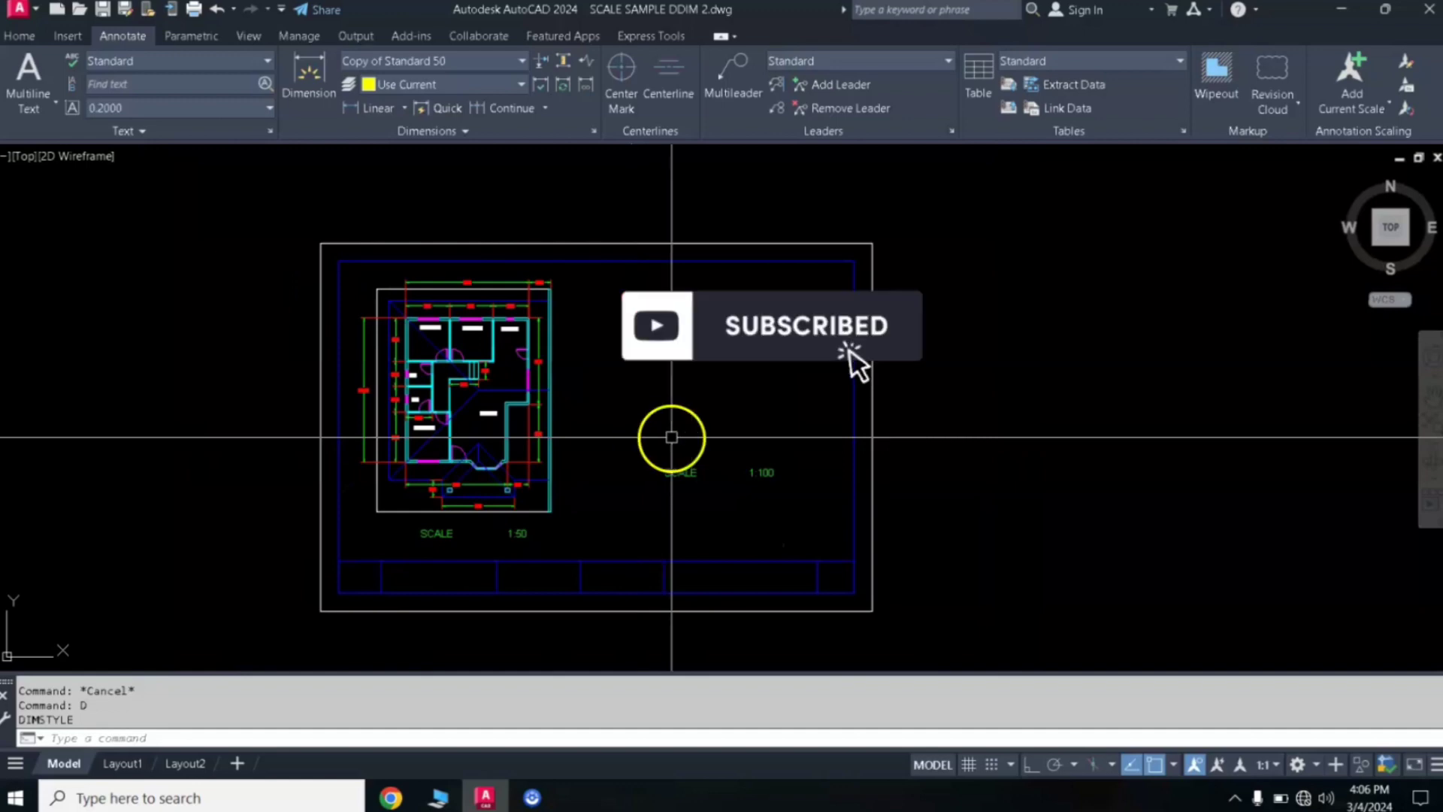
middle_click_drag(618, 441, 600, 409)
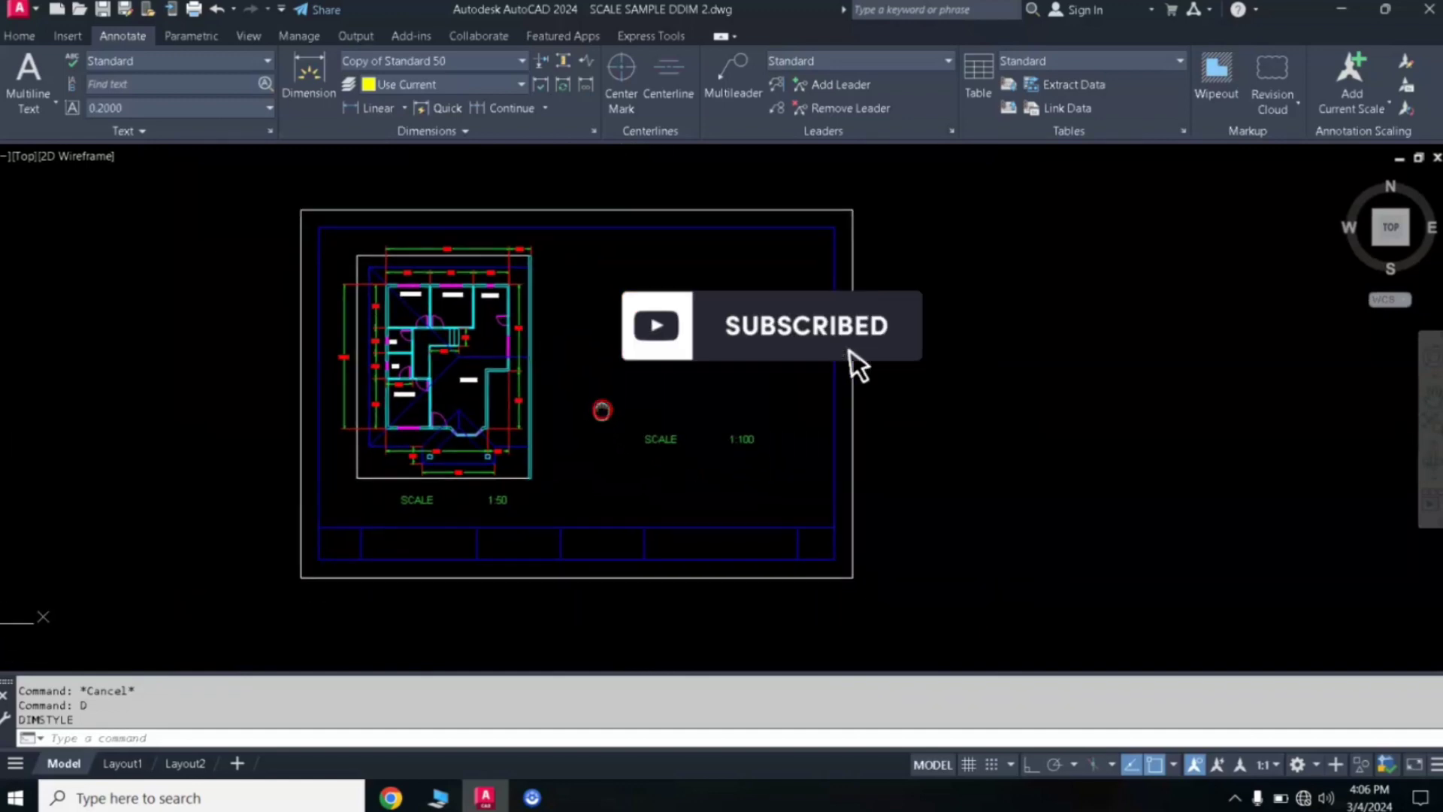
scroll(601, 409, "up", 2)
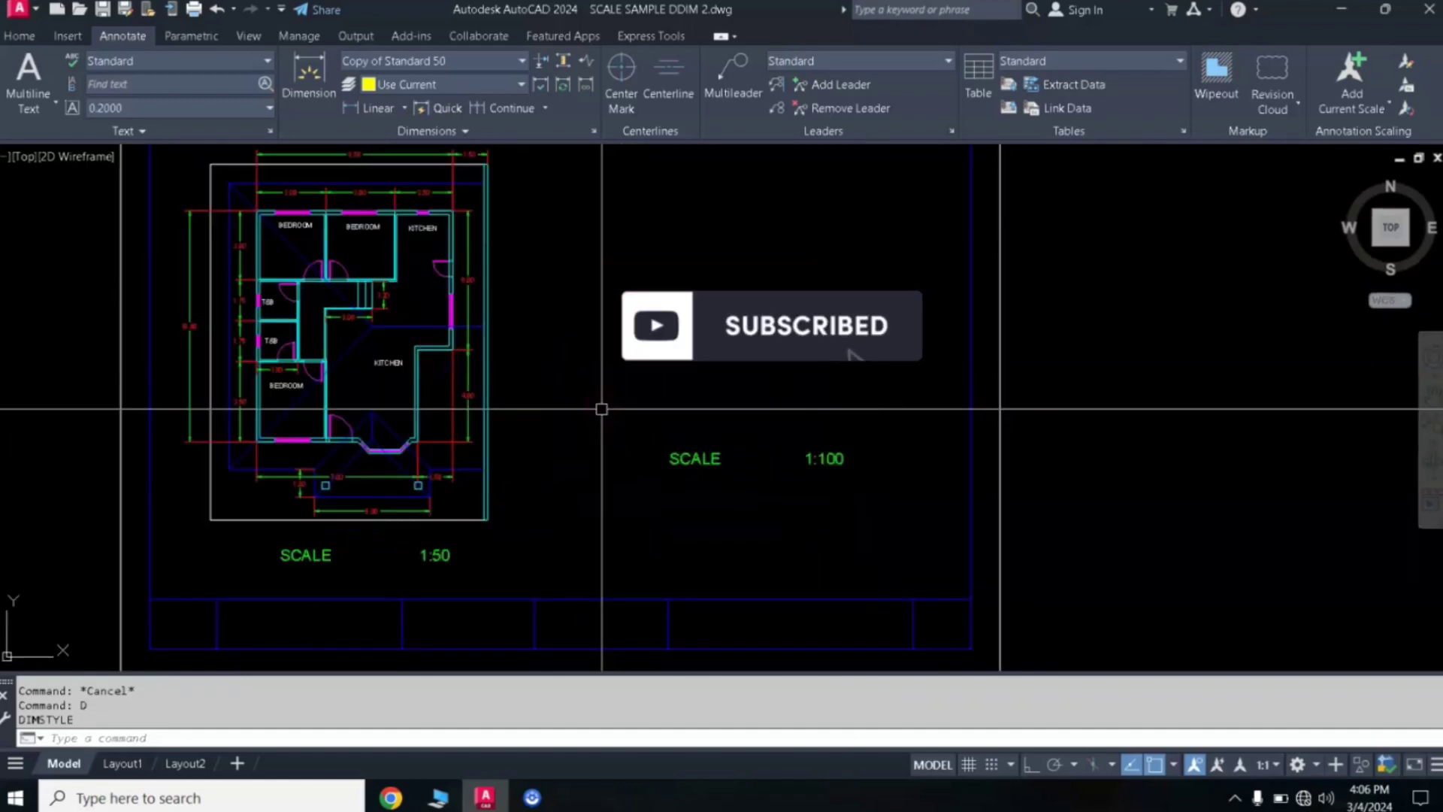
scroll(601, 408, "down", 2)
middle_click_drag(607, 412, 624, 425)
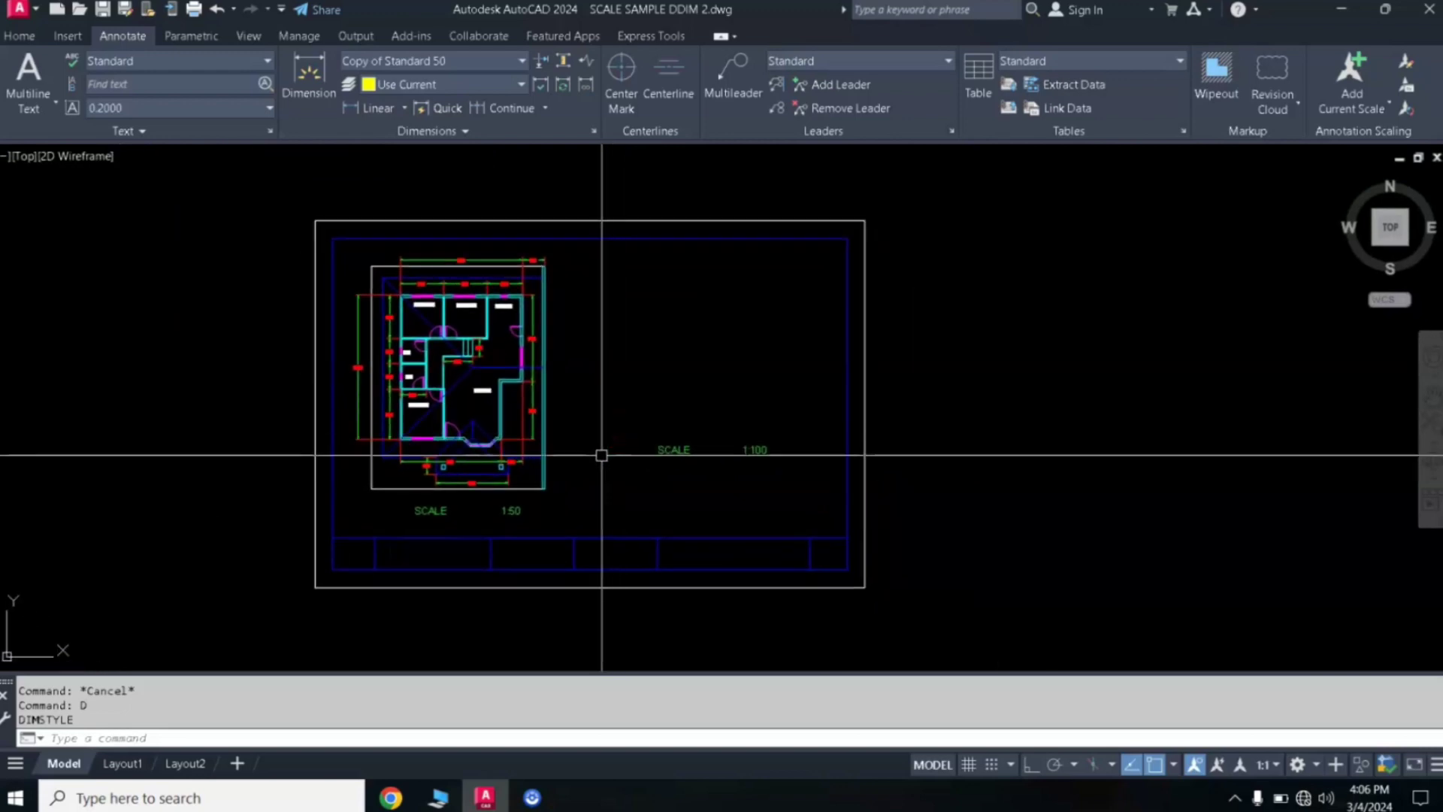
scroll(602, 455, "up", 2)
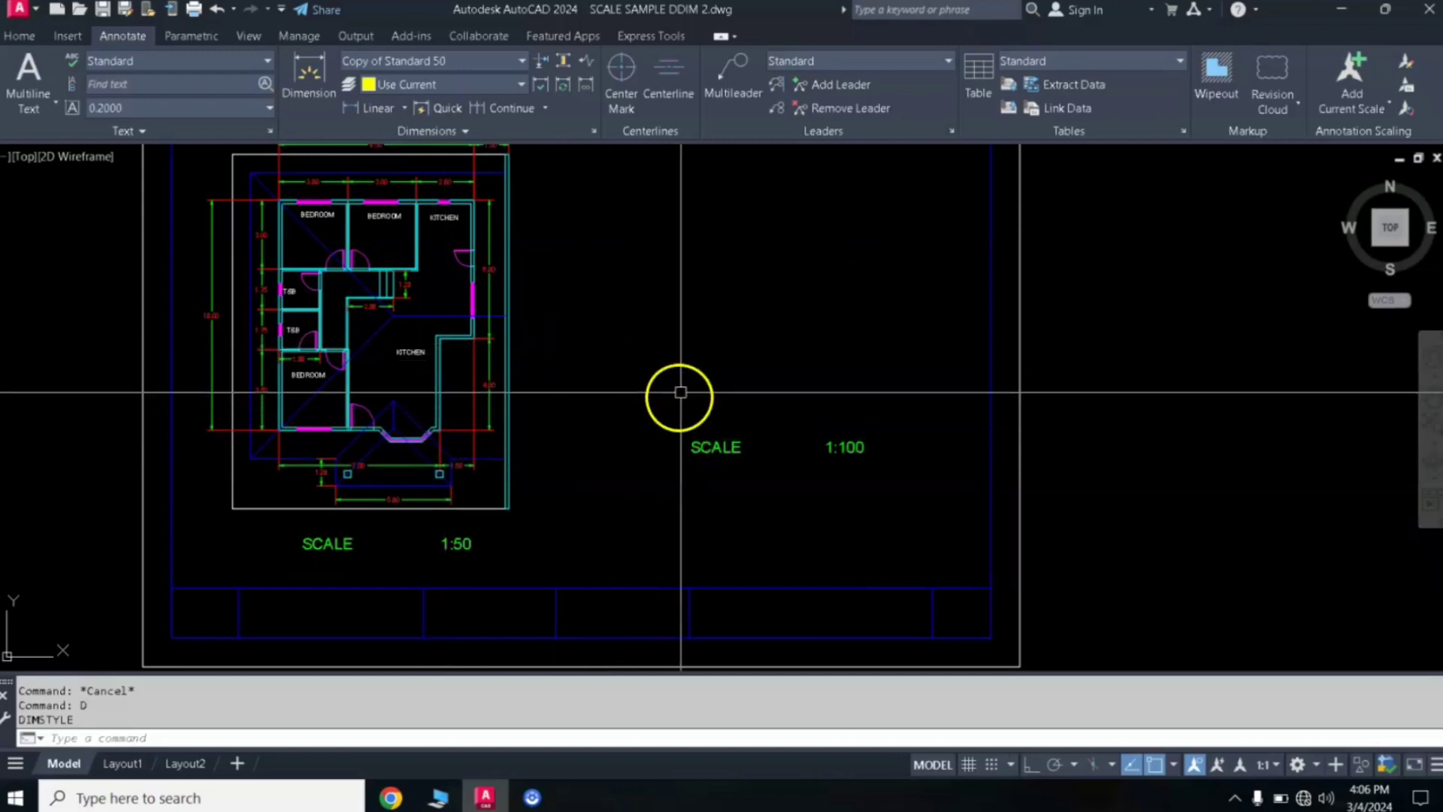
scroll(653, 404, "down", 2)
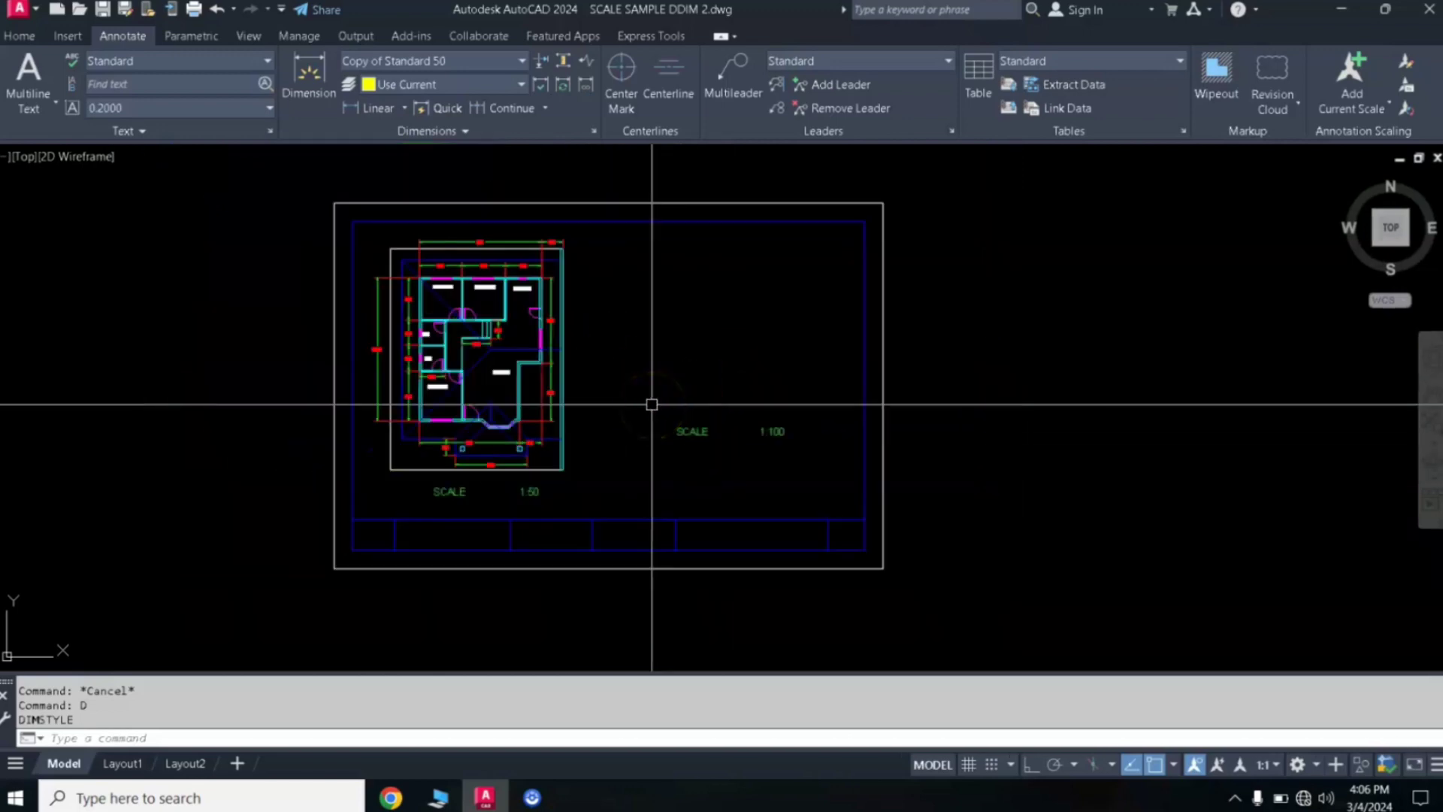
scroll(651, 404, "up", 2)
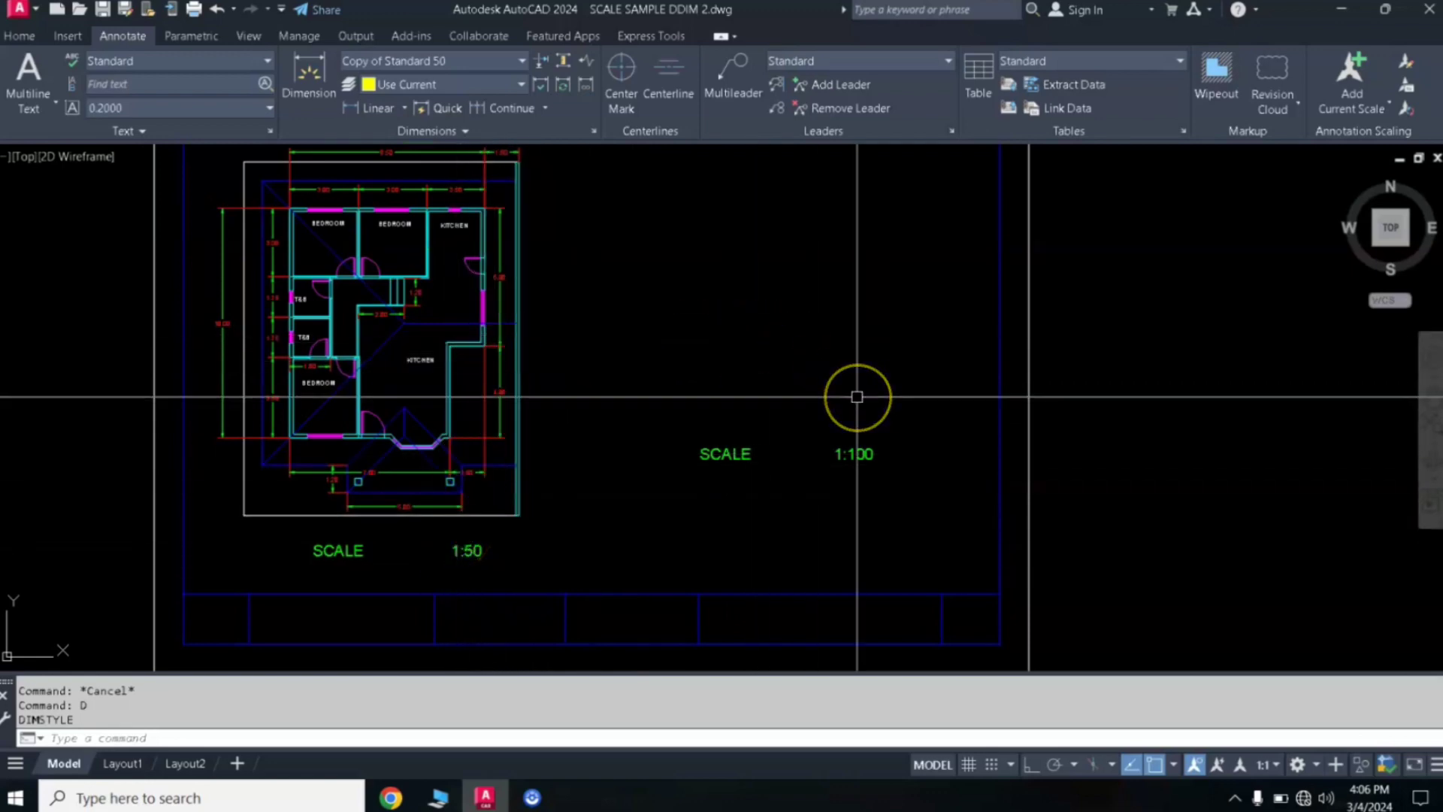
scroll(750, 376, "down", 2)
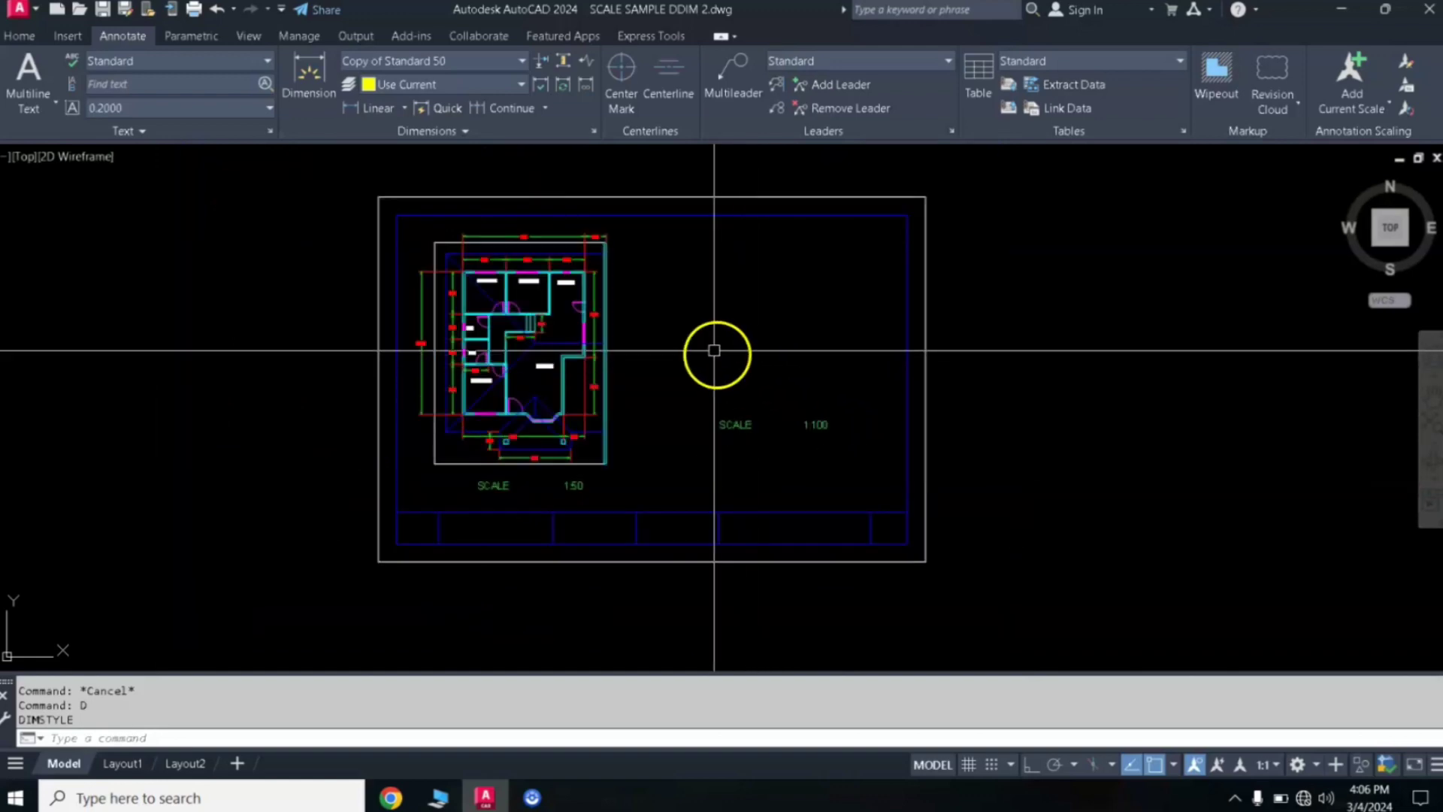
- Copy the whole dimensioned 1:50 plan to a spot right of the sheet
left_click(628, 225)
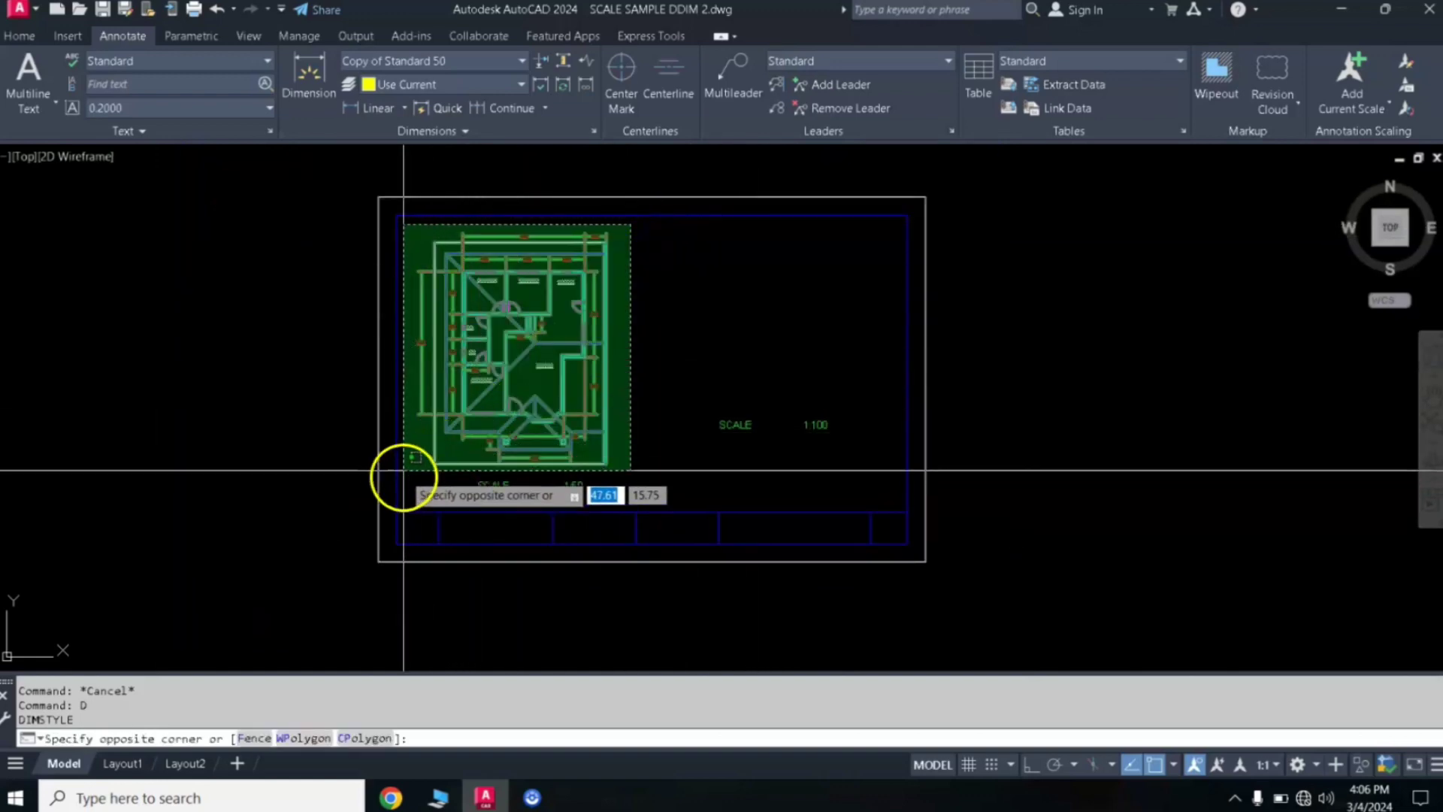
left_click(404, 474)
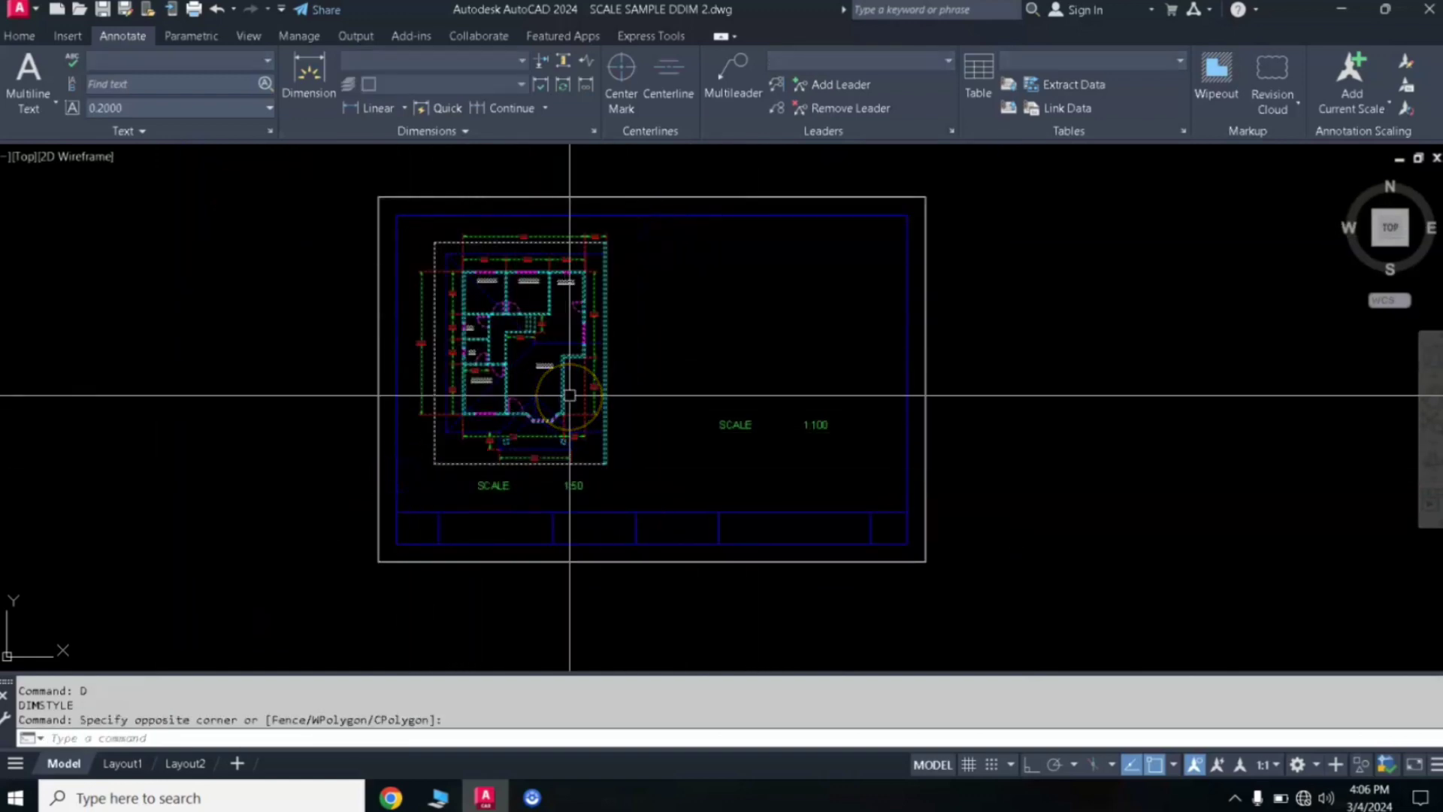
type("co")
key("Return")
left_click(492, 386)
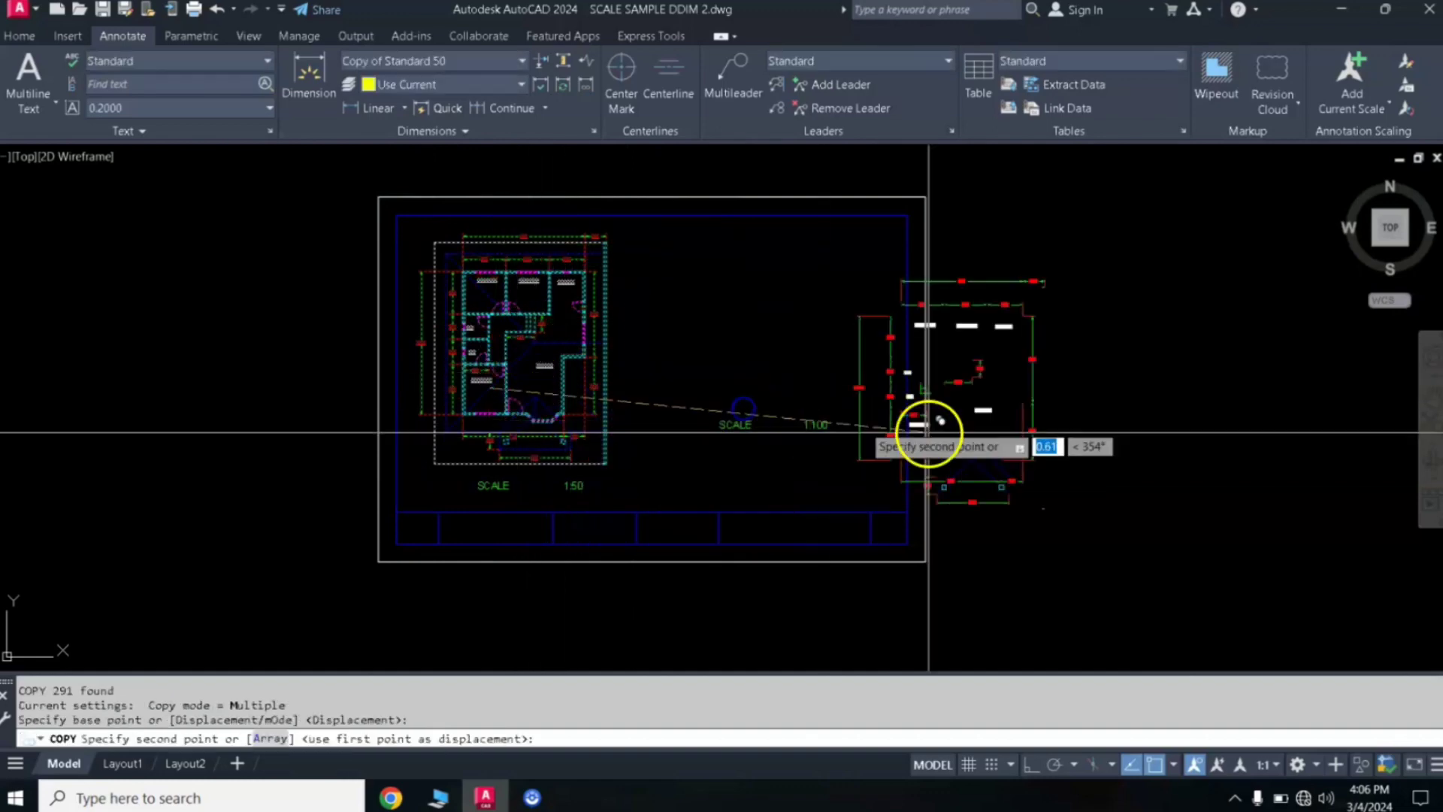
left_click(1061, 418)
key("Return")
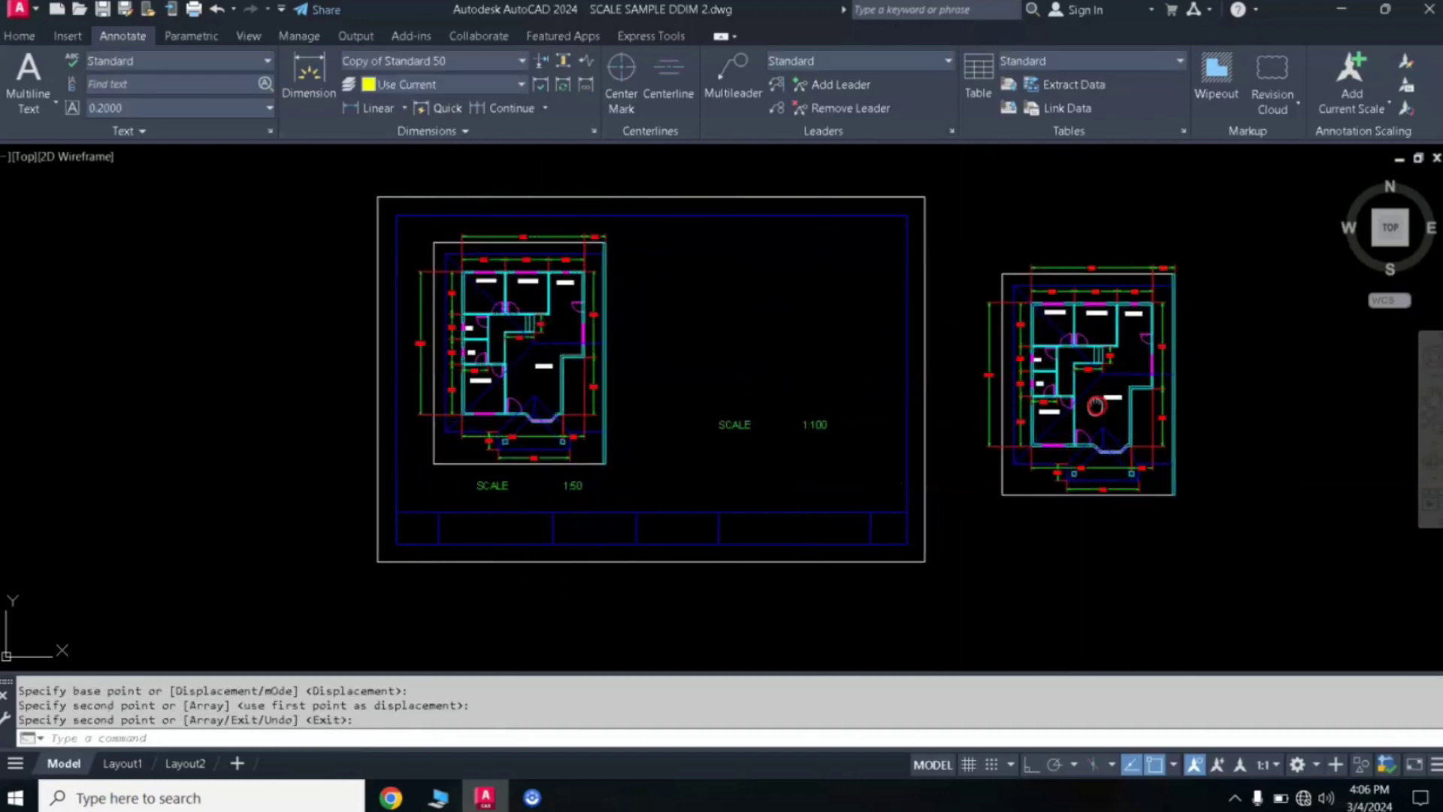
middle_click_drag(1089, 407, 934, 398)
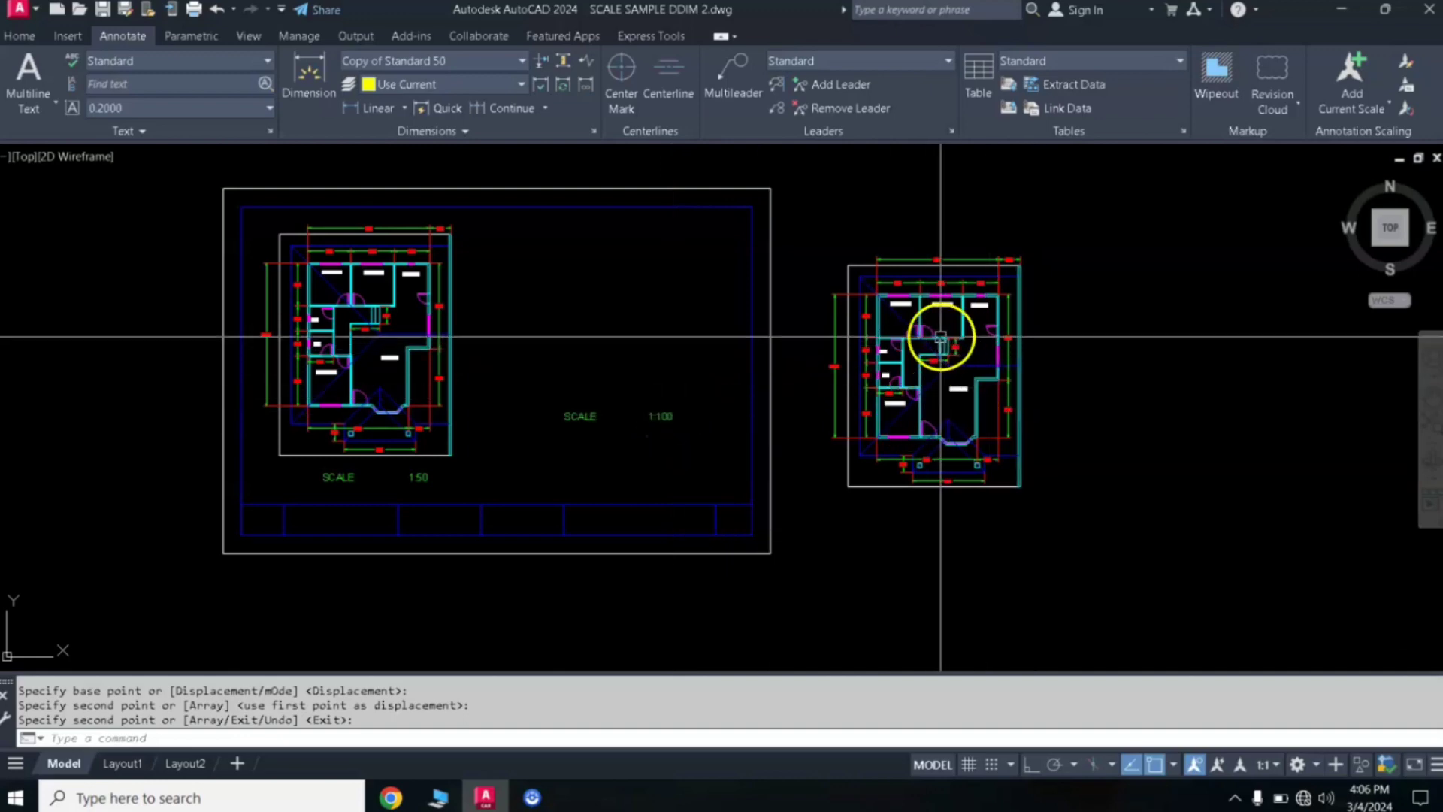
- Scale the copied floor plan by a factor of 50/100 to half size
key("Return")
type("SC")
key("Return")
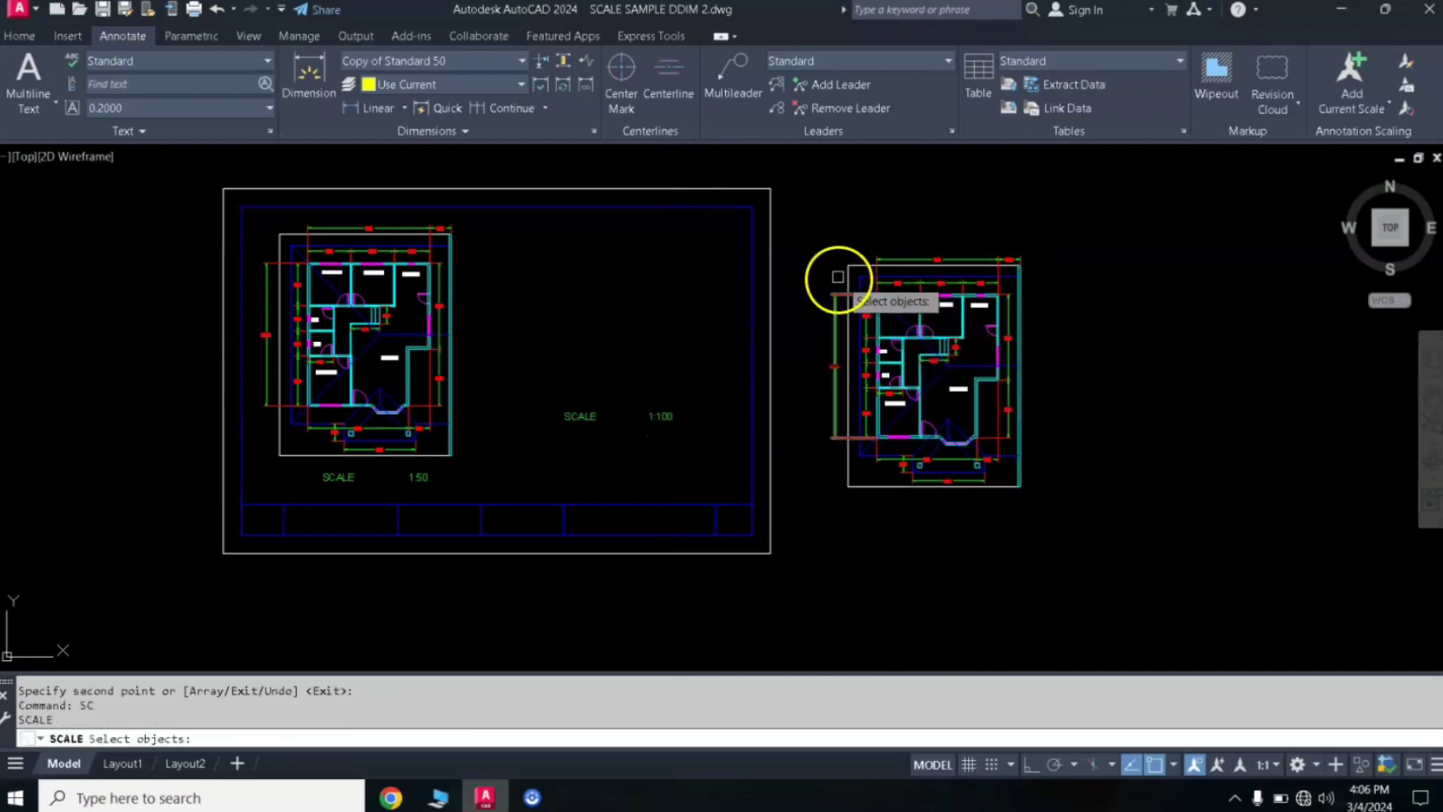
left_click(817, 236)
left_click(1062, 508)
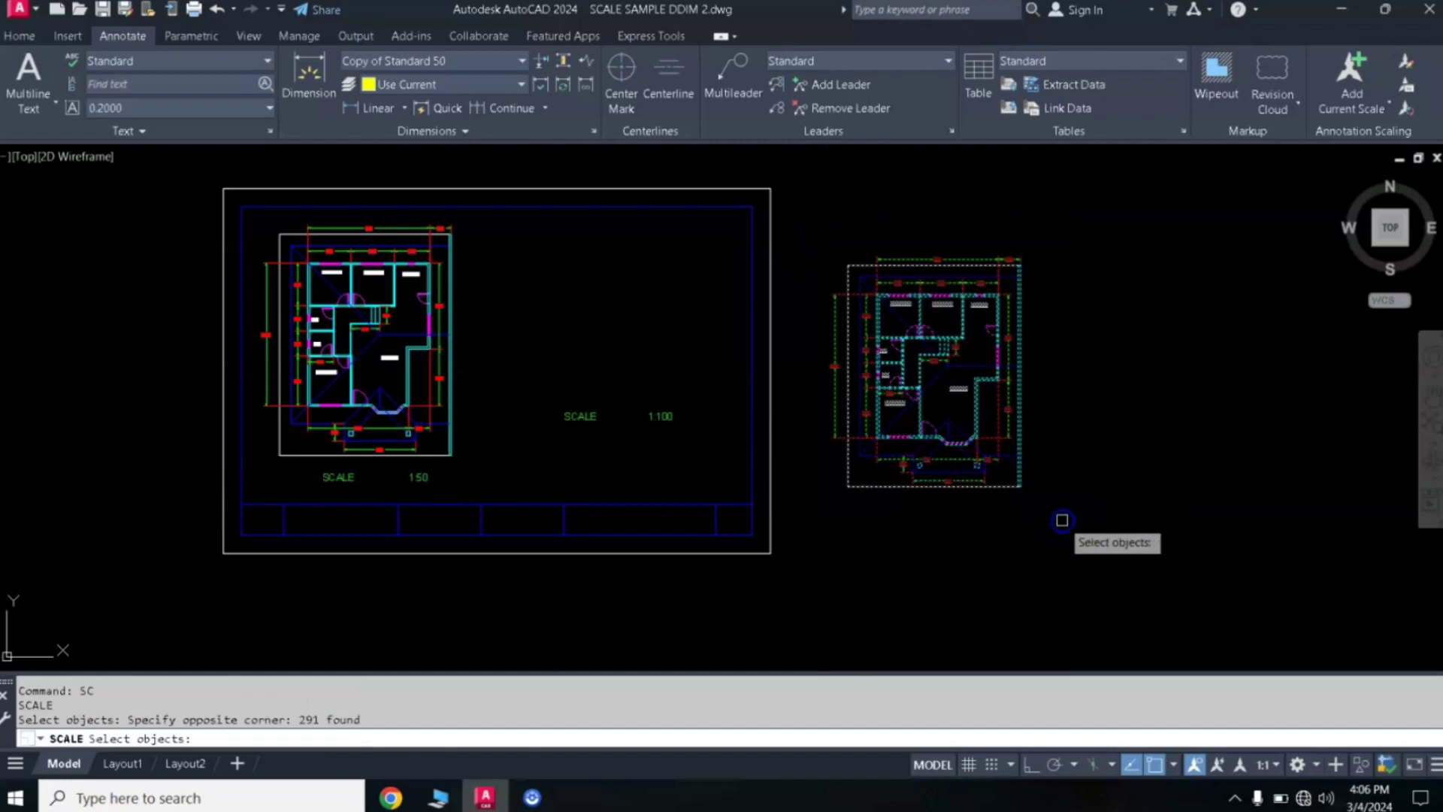
key("Return")
left_click(949, 369)
type("50/100")
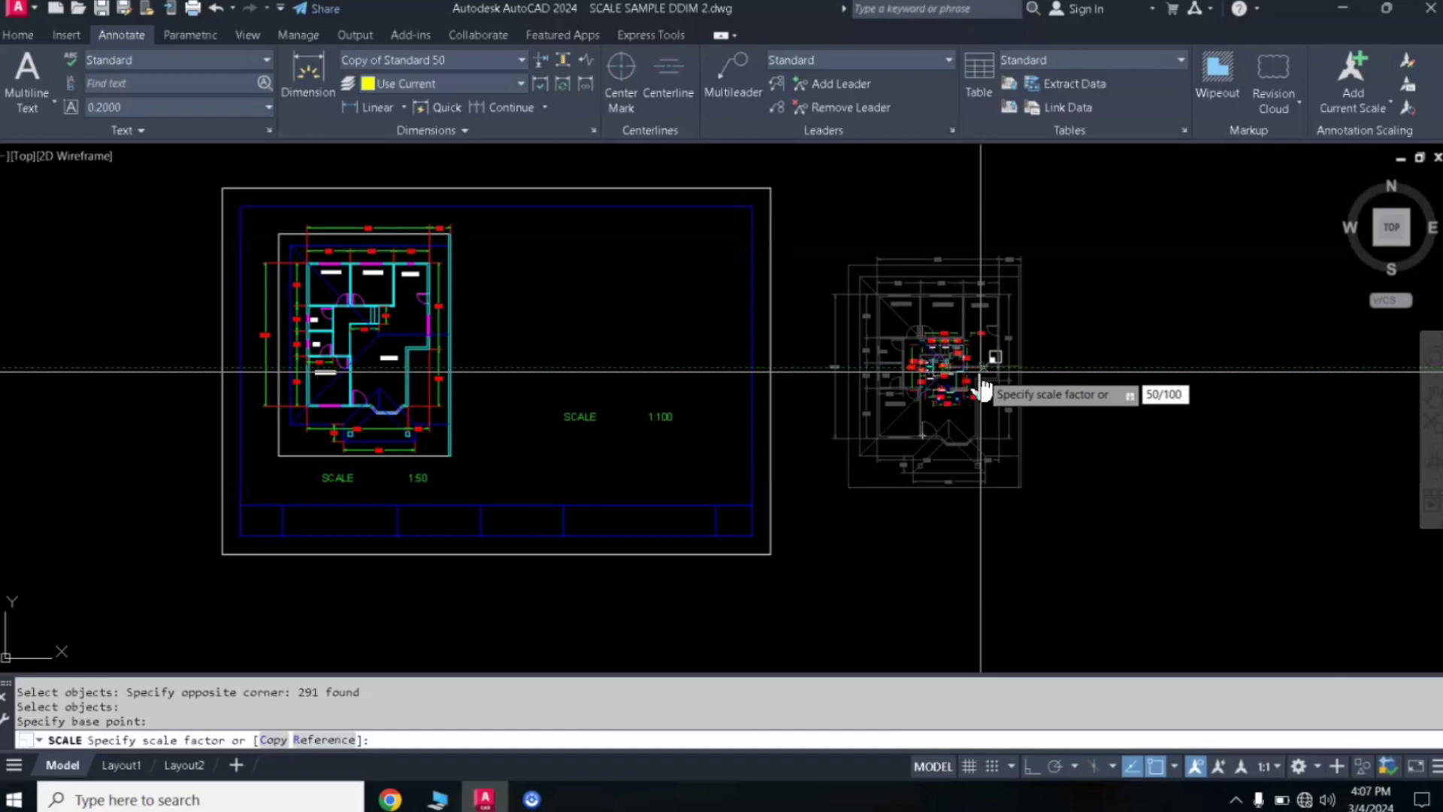
key("Return")
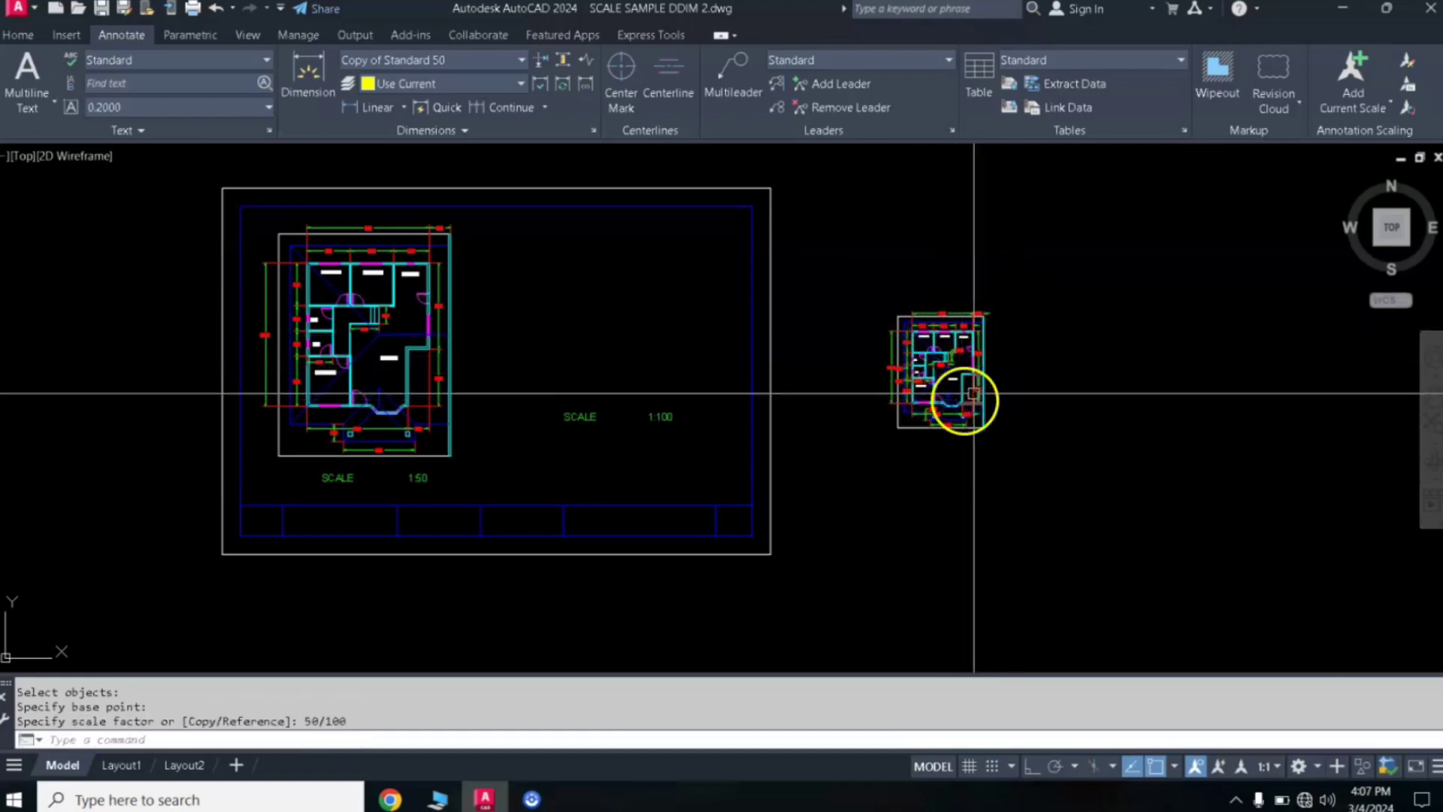
right_click(412, 335)
key("Escape")
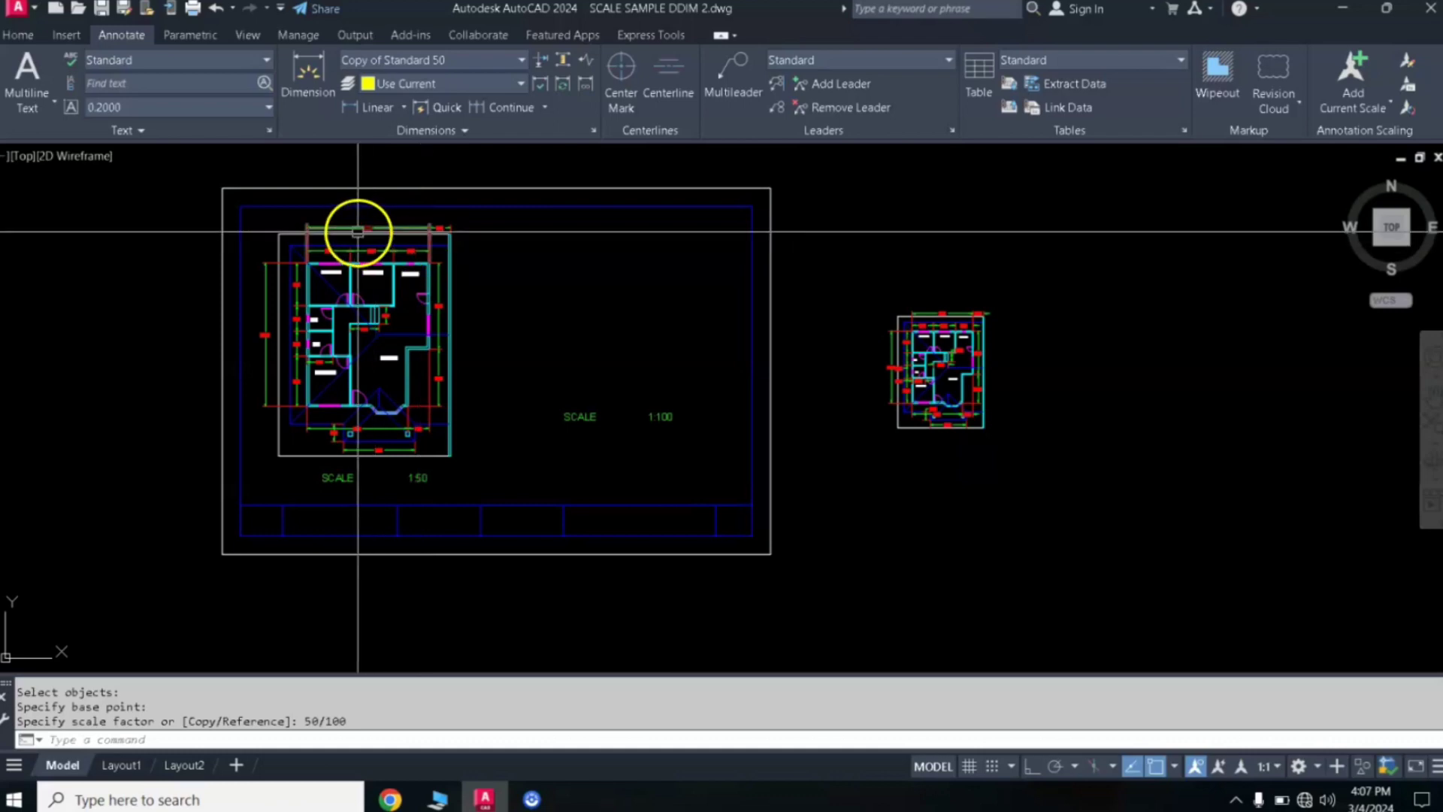
scroll(358, 232, "up", 5)
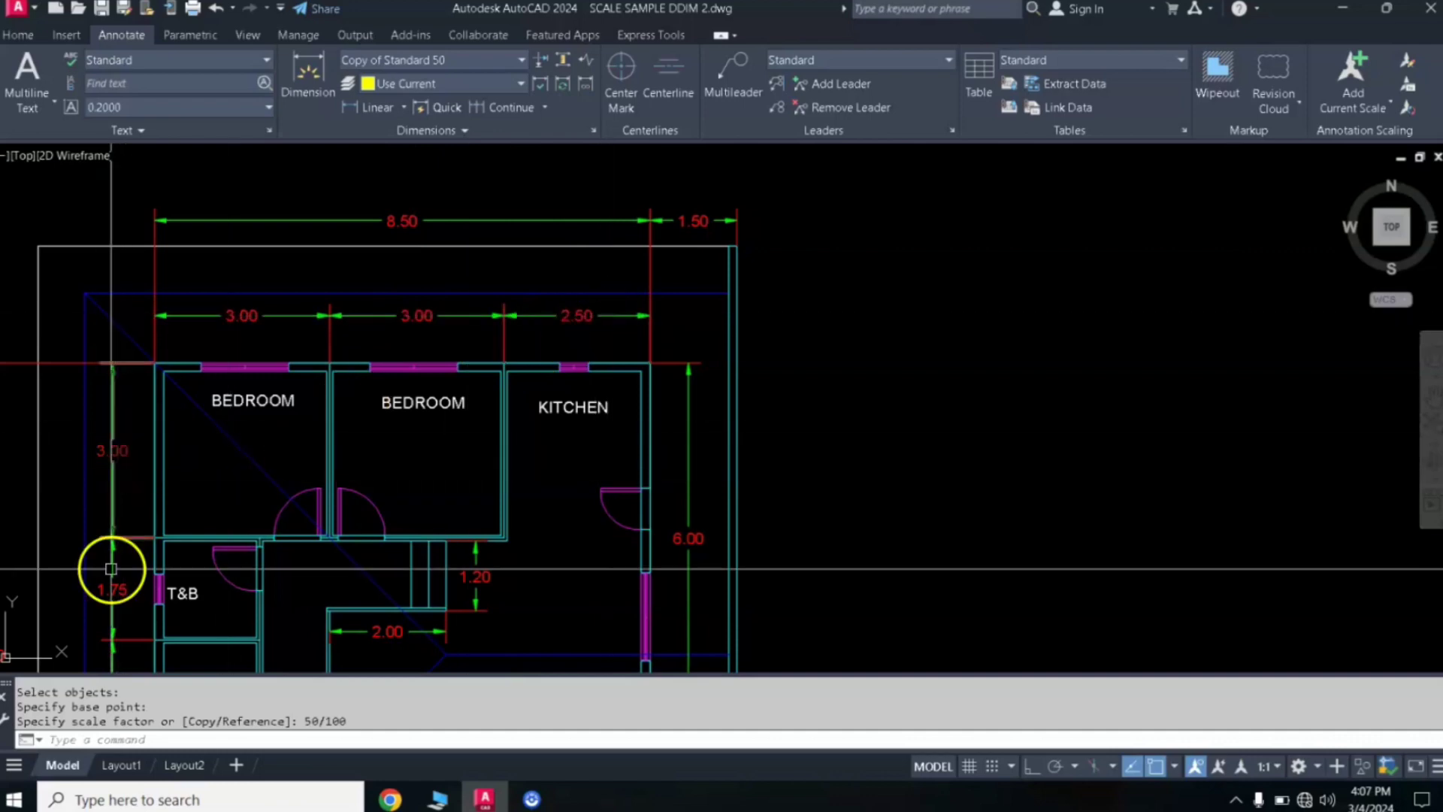
scroll(909, 567, "down", 6)
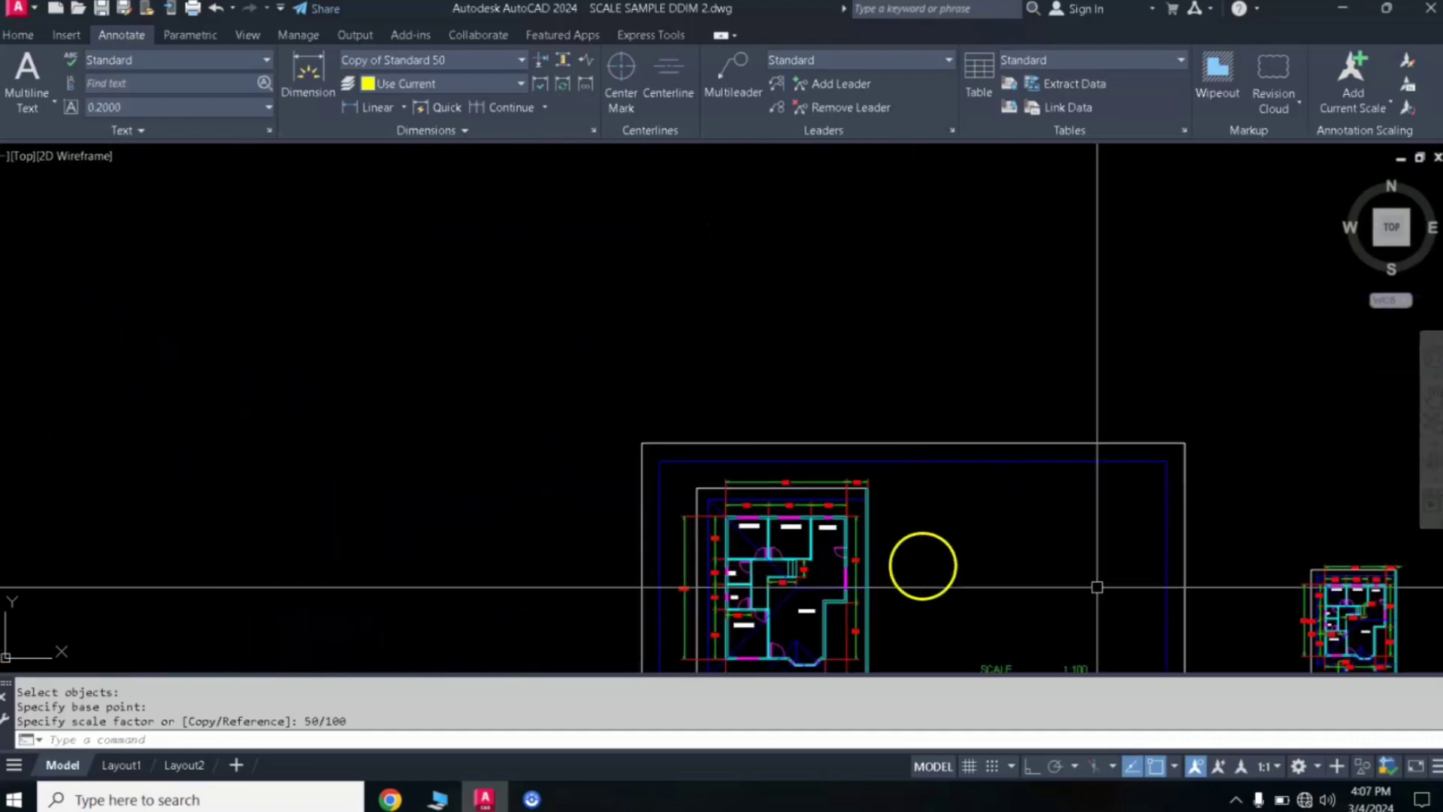
middle_click_drag(1352, 601, 942, 430)
scroll(942, 420, "up", 3)
scroll(932, 361, "up", 3)
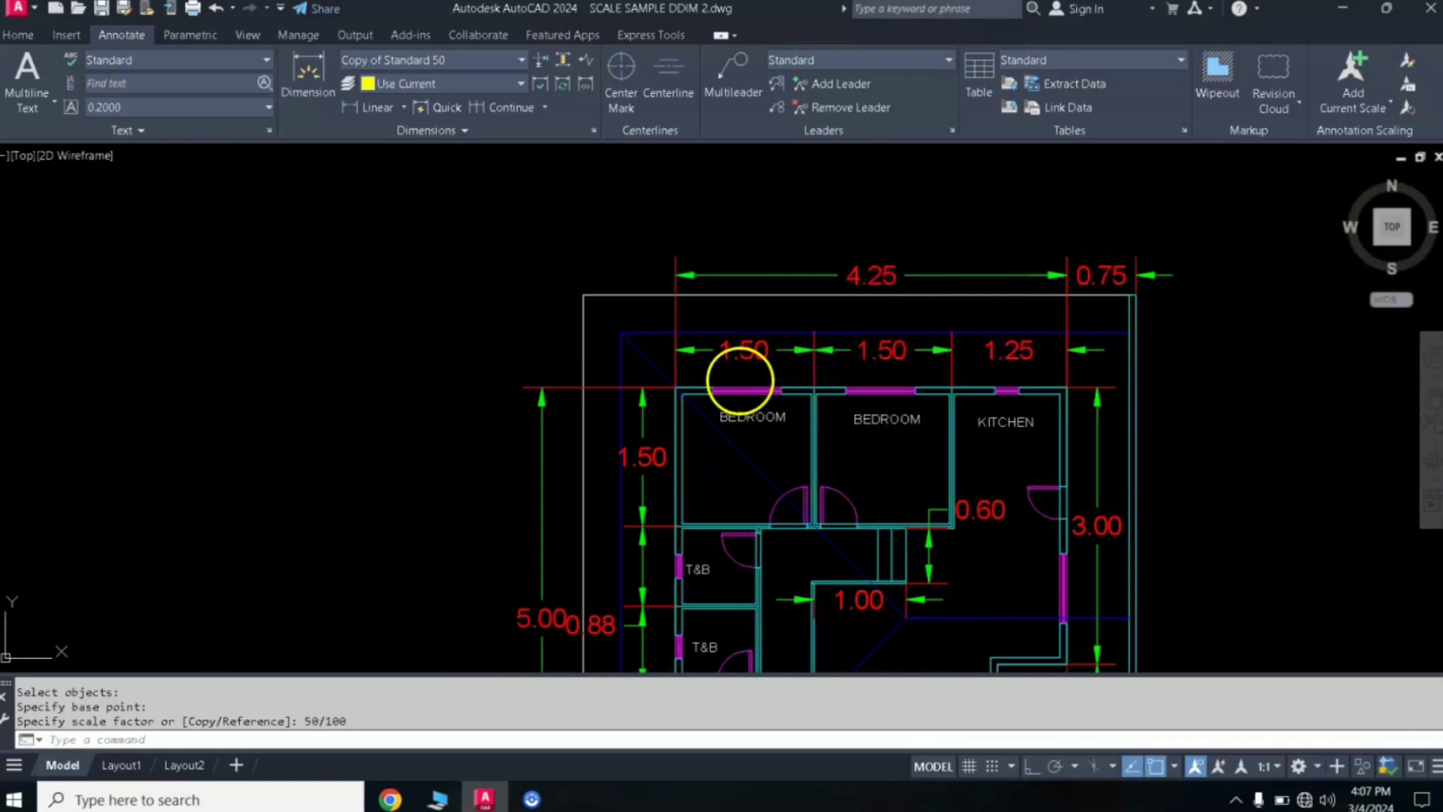
scroll(804, 419, "down", 1)
scroll(795, 467, "down", 4)
middle_click_drag(795, 466, 935, 383)
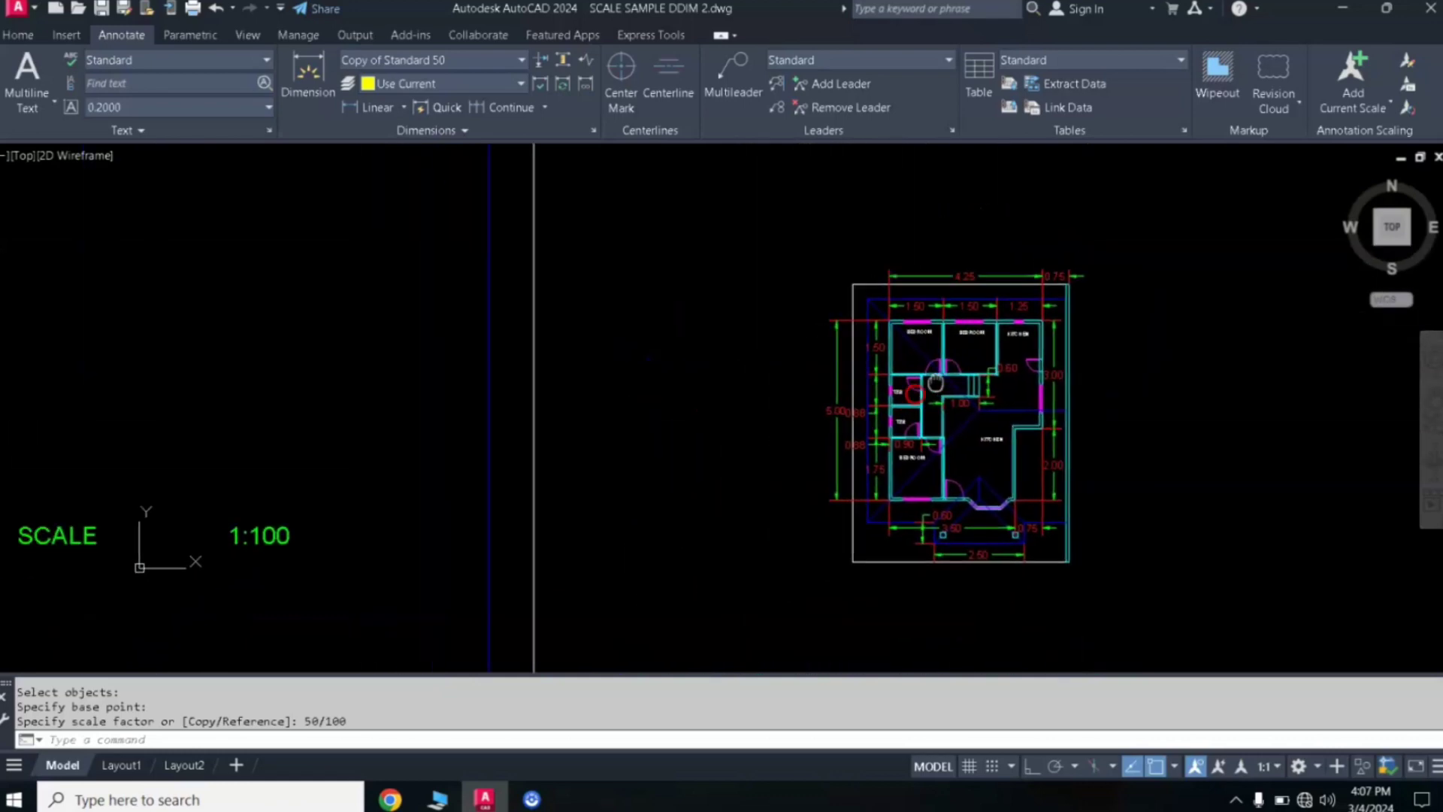
scroll(827, 389, "down", 2)
mouse_move(827, 389)
middle_mouse_down()
mouse_move(958, 457)
mouse_move(1017, 448)
middle_mouse_up()
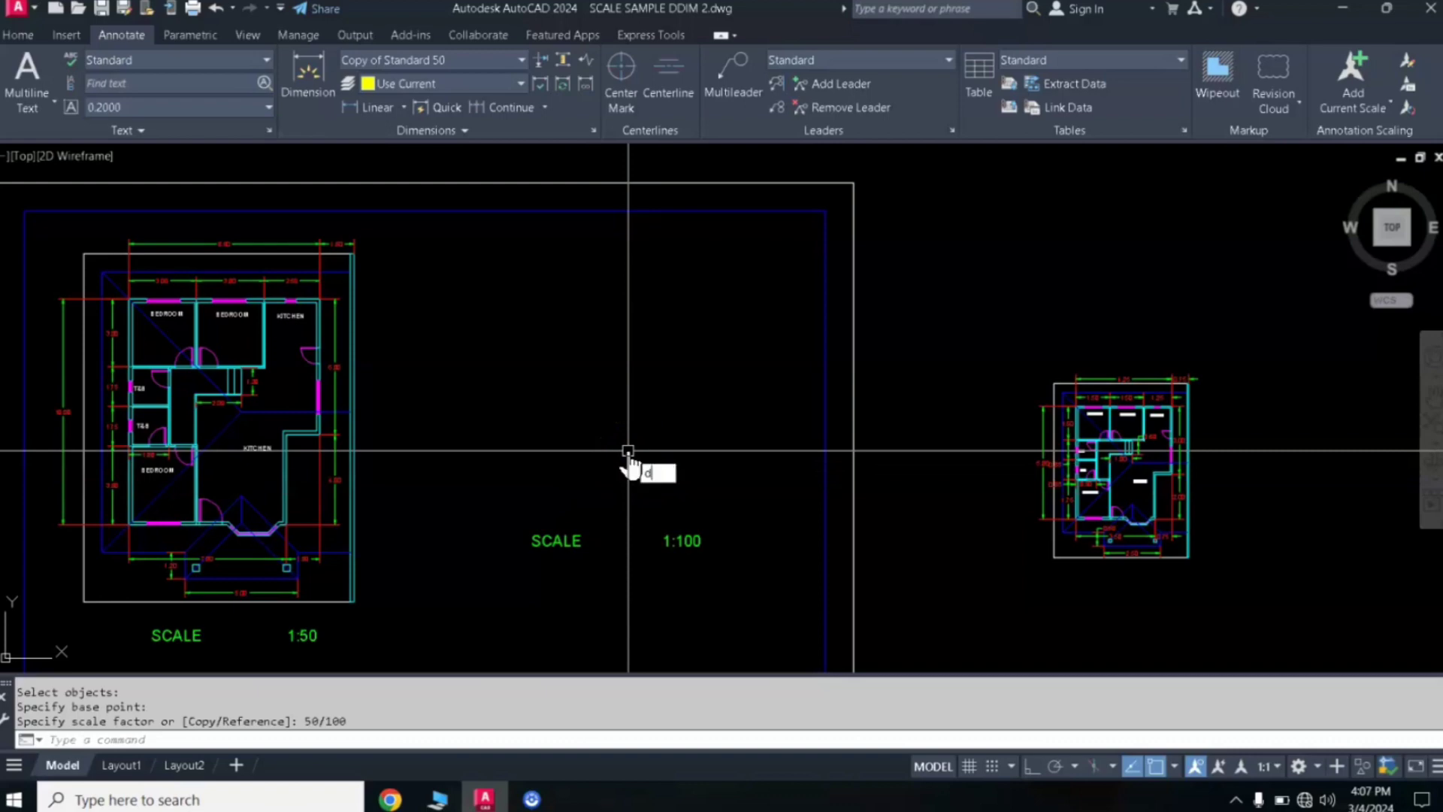
- Add dimension style Copy(2) of Standard 100, based on Copy of Standard 50, with linear scale factor 100
key("Return")
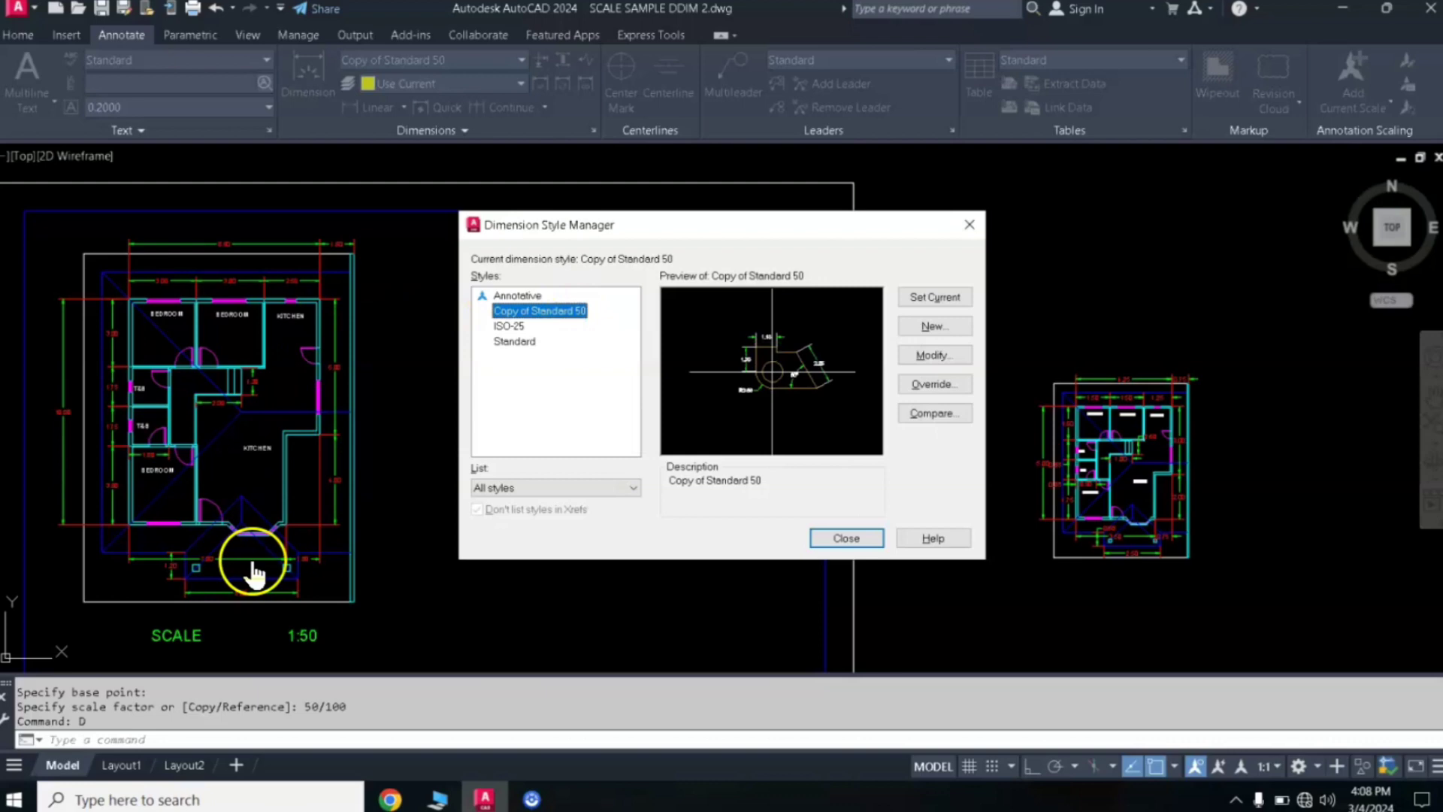
left_click_drag(767, 239, 904, 158)
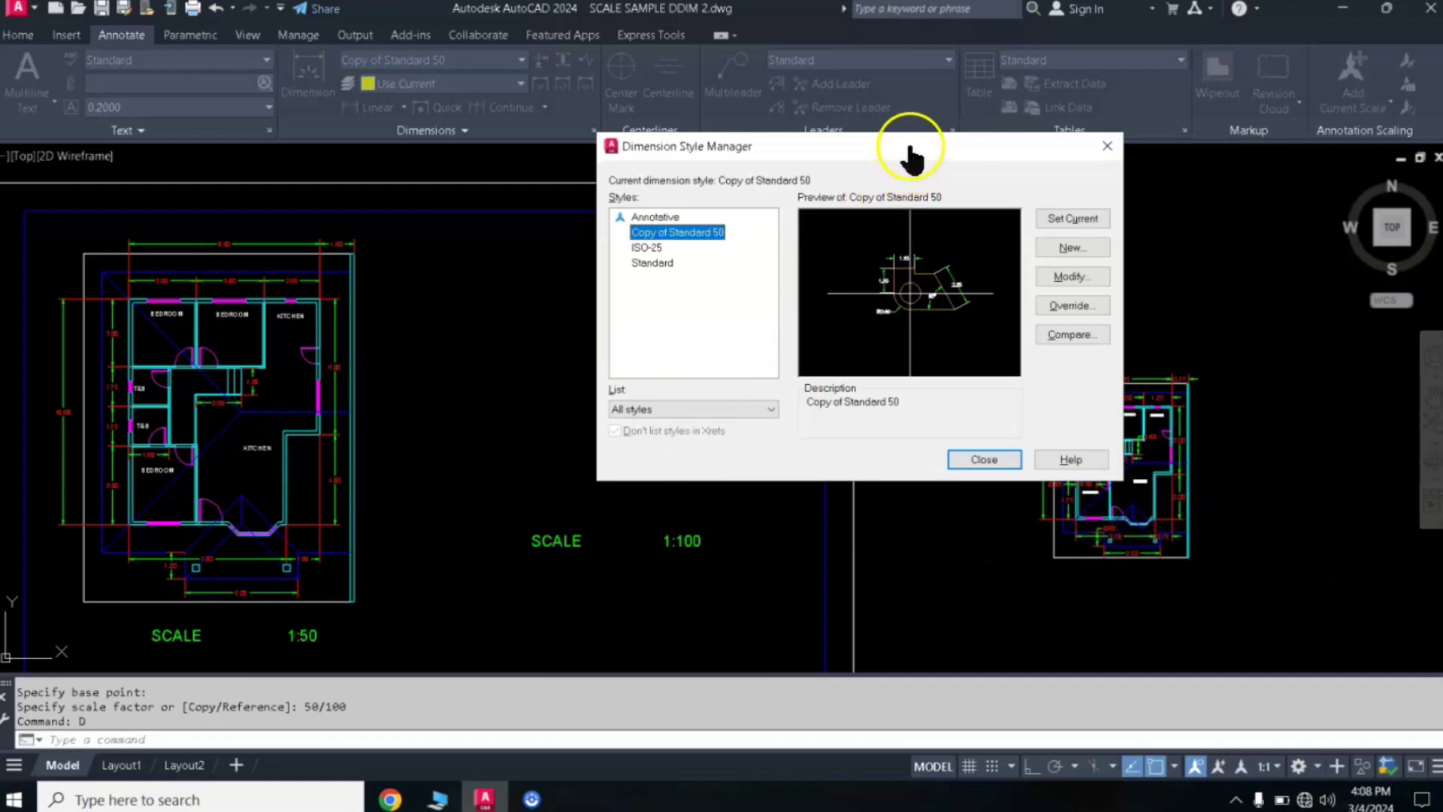
left_click_drag(911, 154, 829, 150)
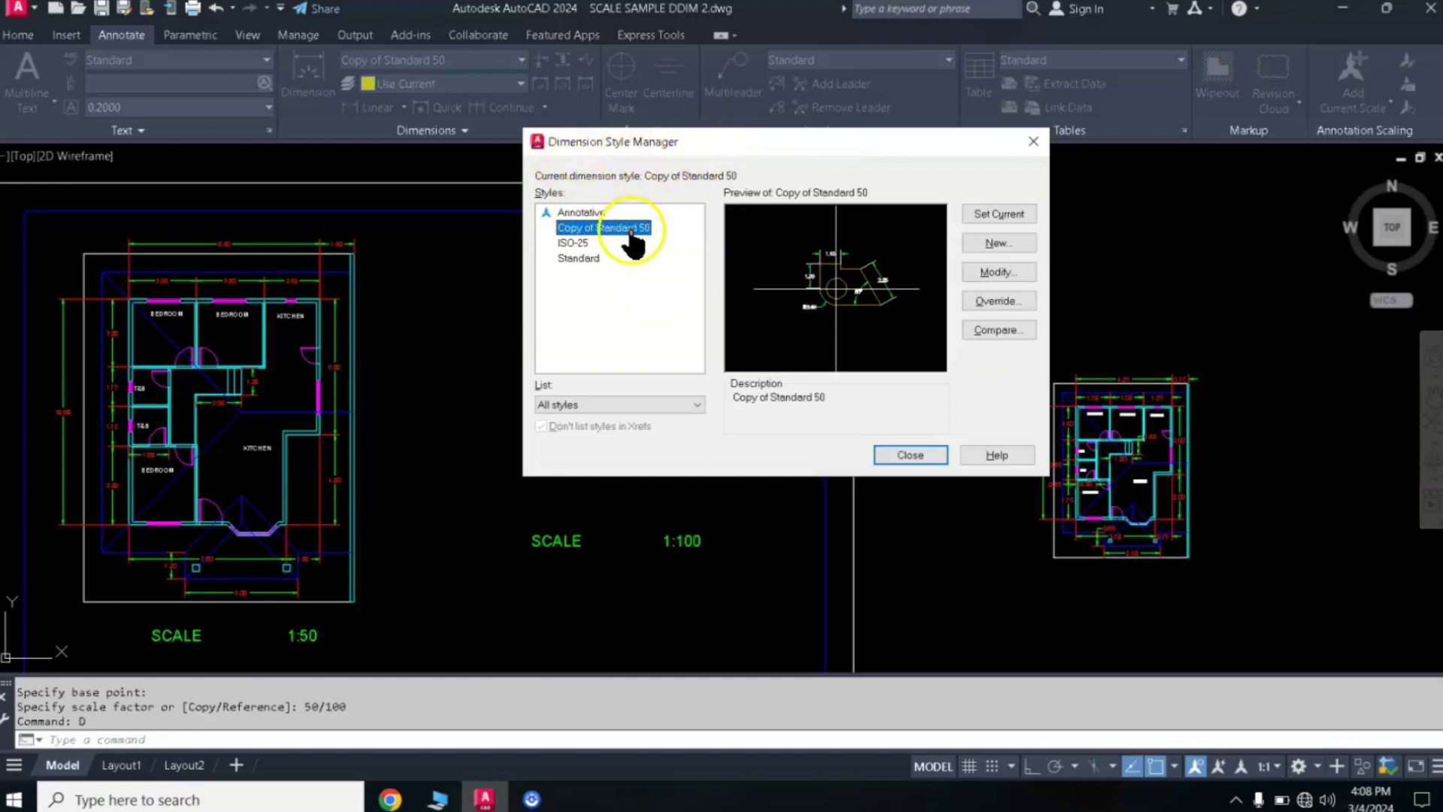
left_click(996, 245)
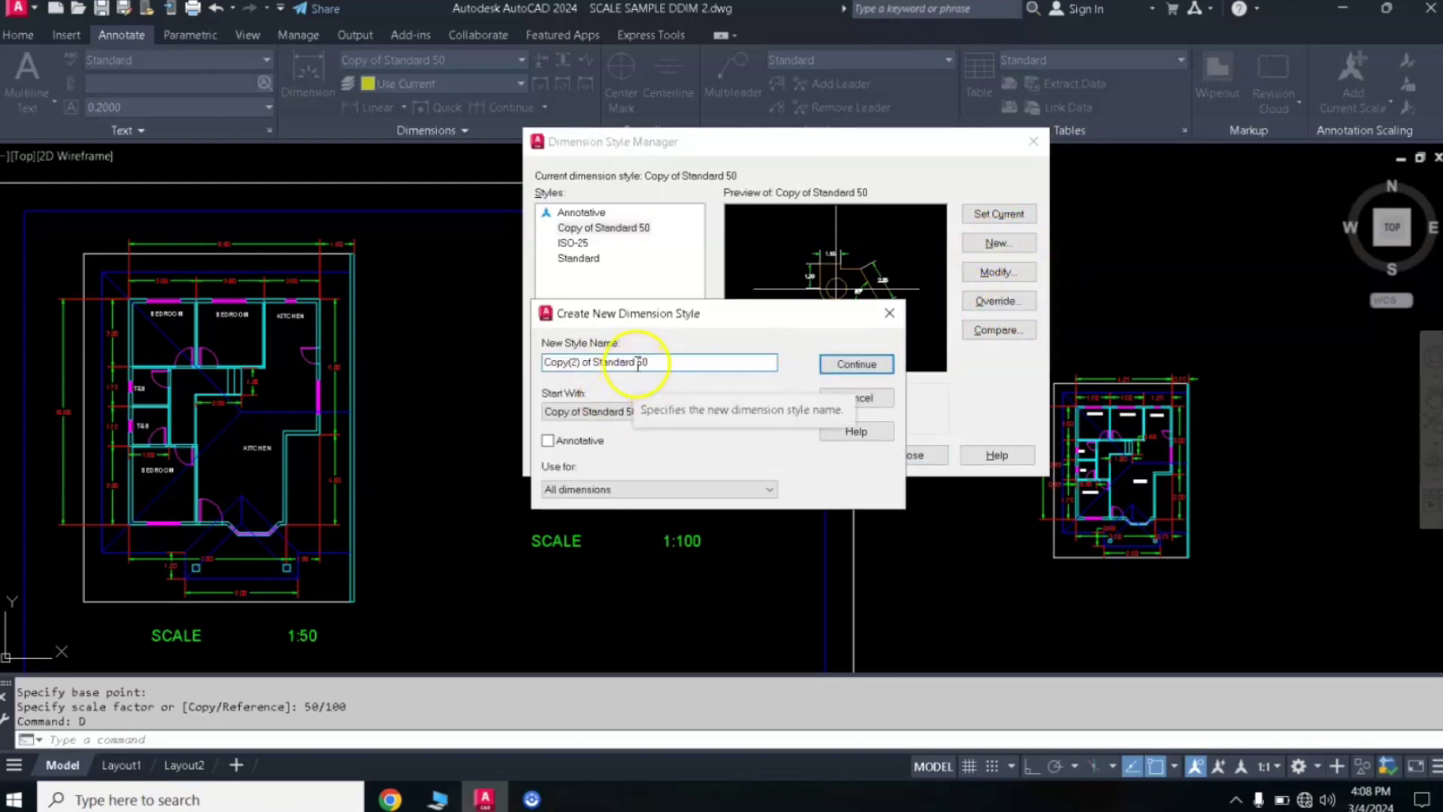
left_click_drag(638, 363, 675, 362)
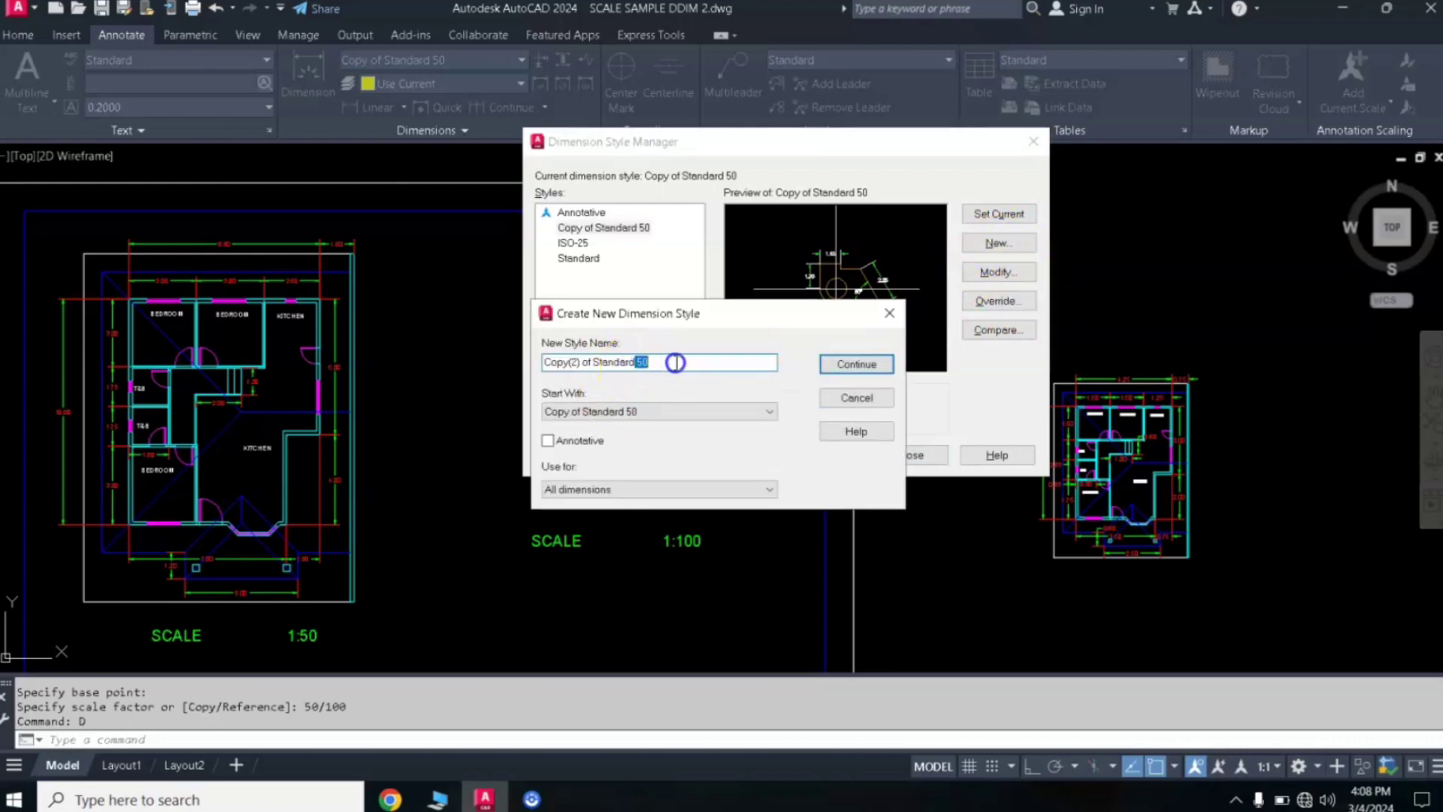
left_click(638, 360)
double_click(641, 362)
type("100")
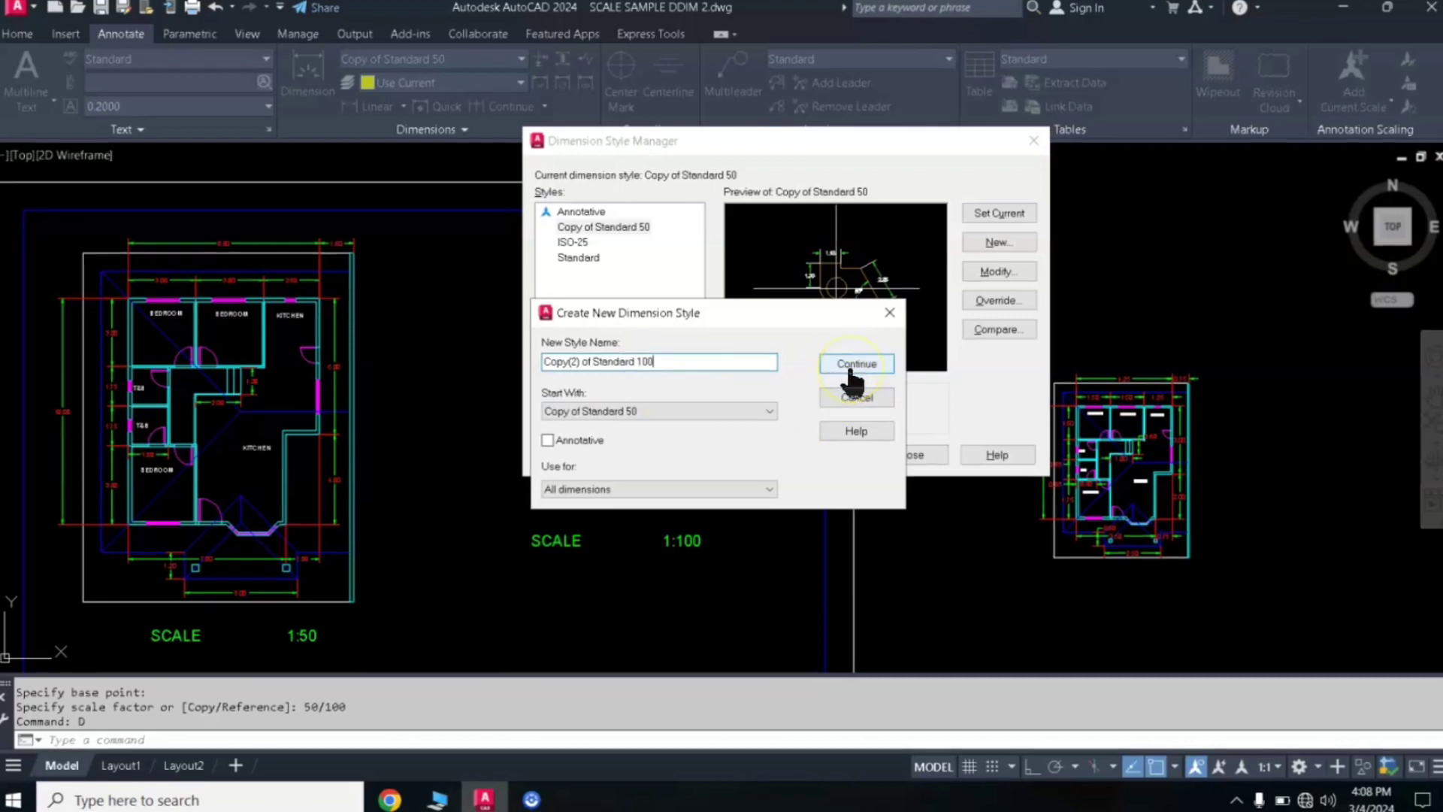
left_click(851, 368)
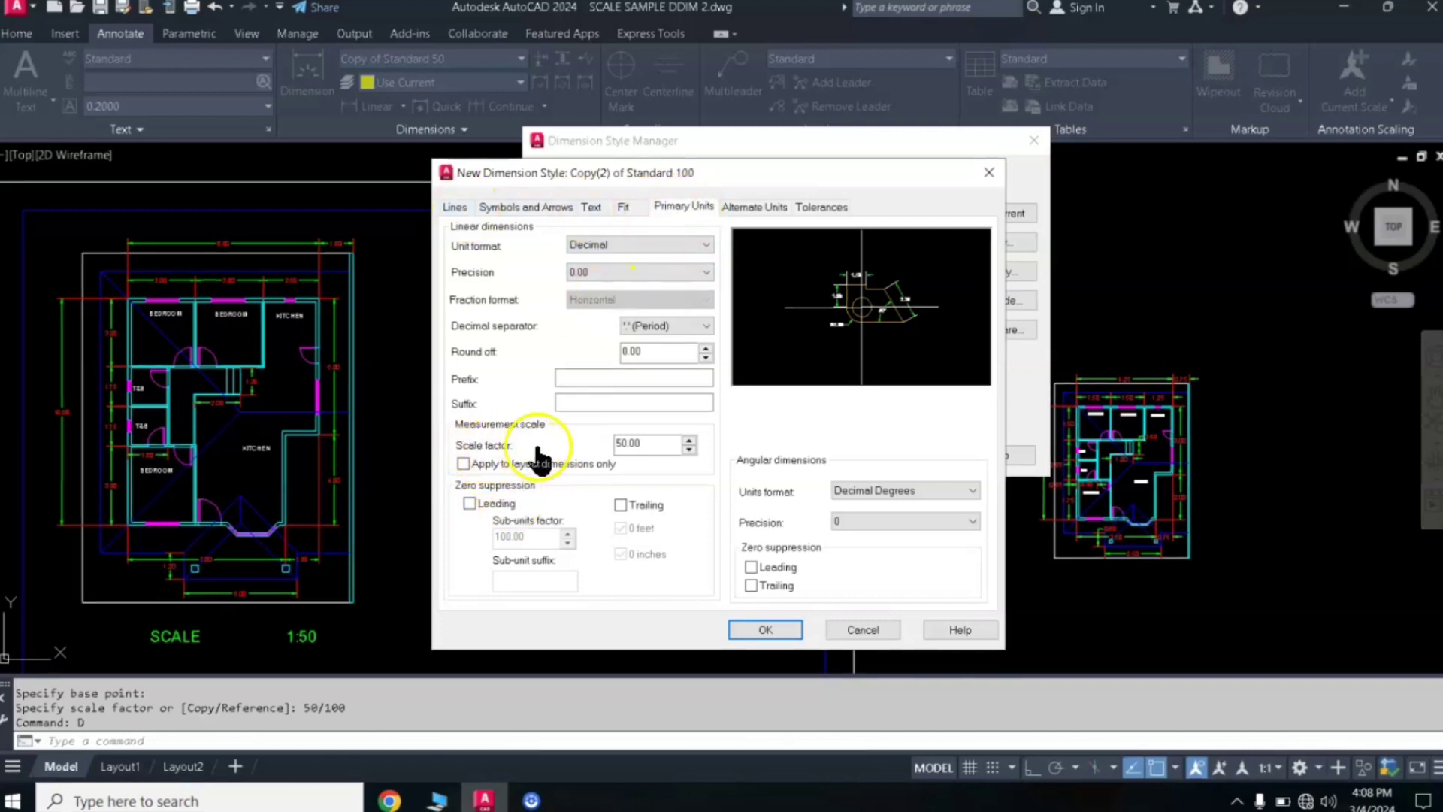
mouse_move(647, 443)
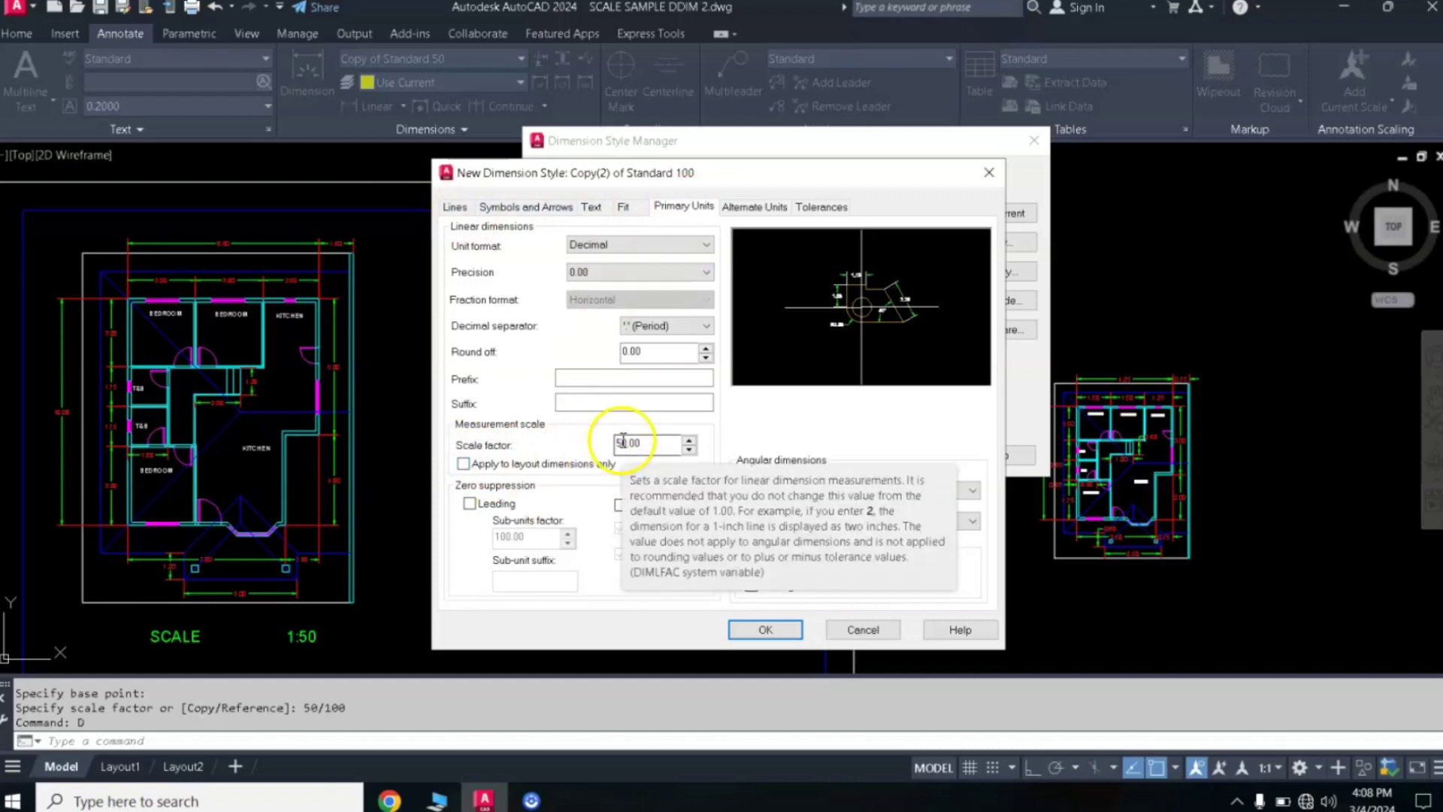
left_click(621, 442)
type("100")
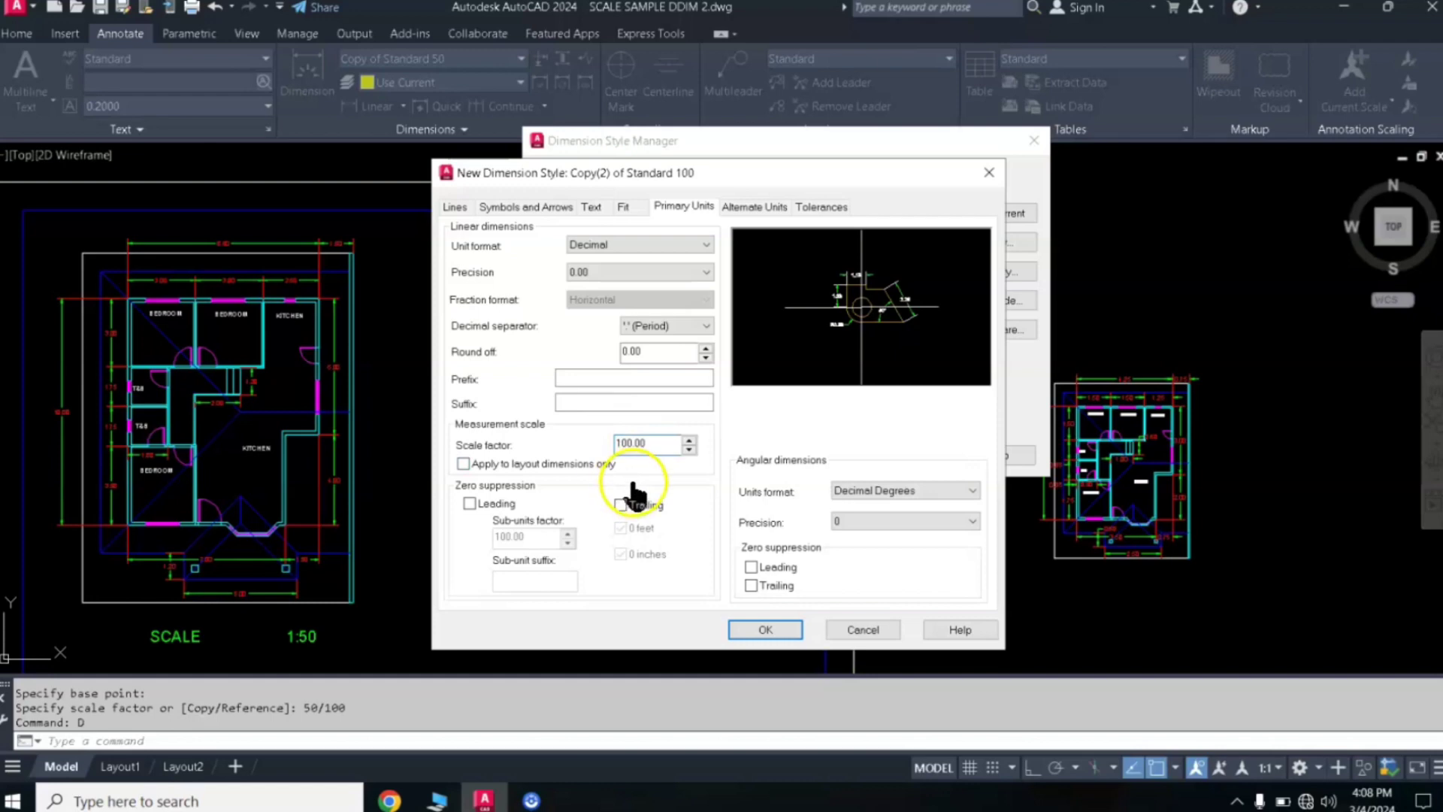
left_click(760, 634)
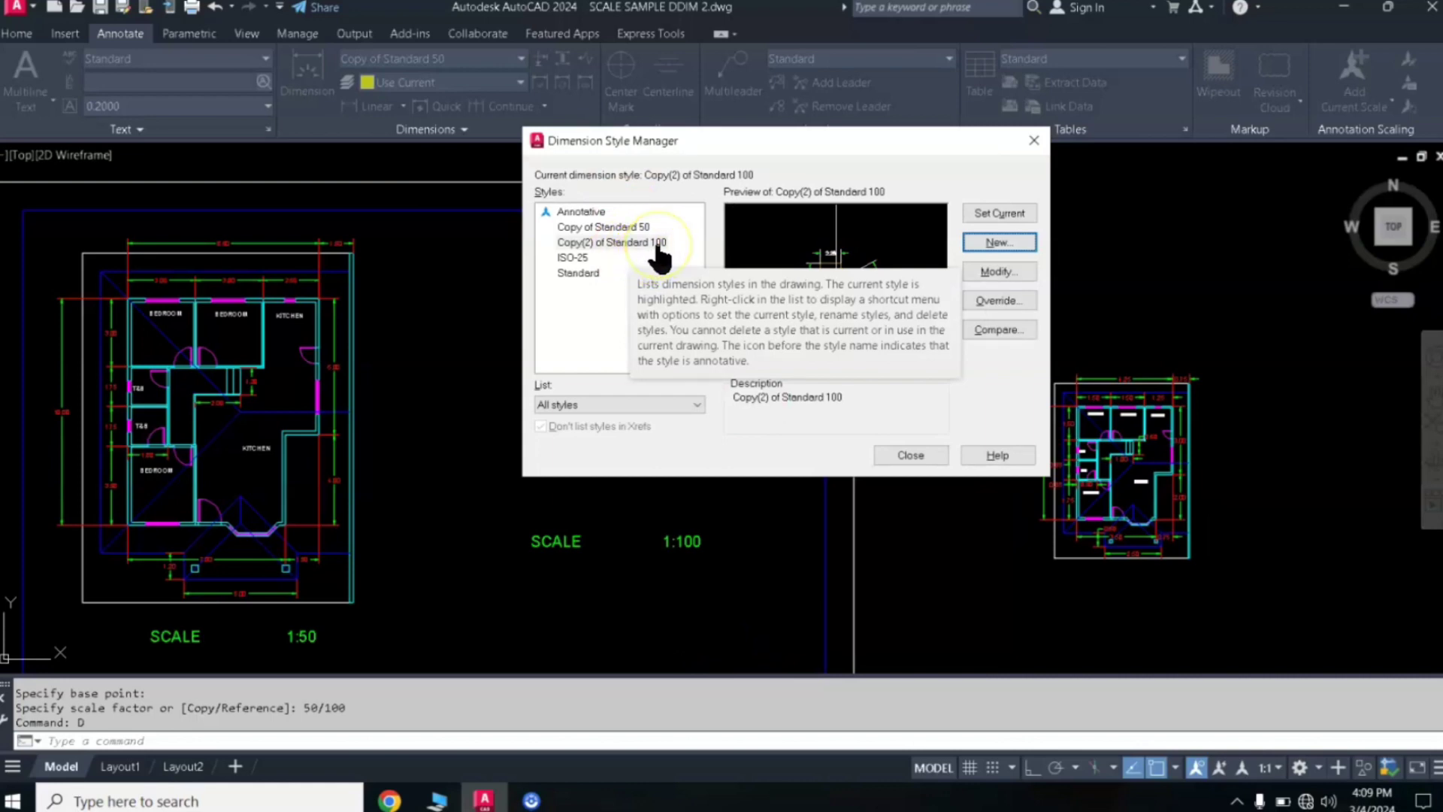
- Set Copy(2) of Standard 100 as current in the Dimension Style Manager, then close it
left_click(637, 227)
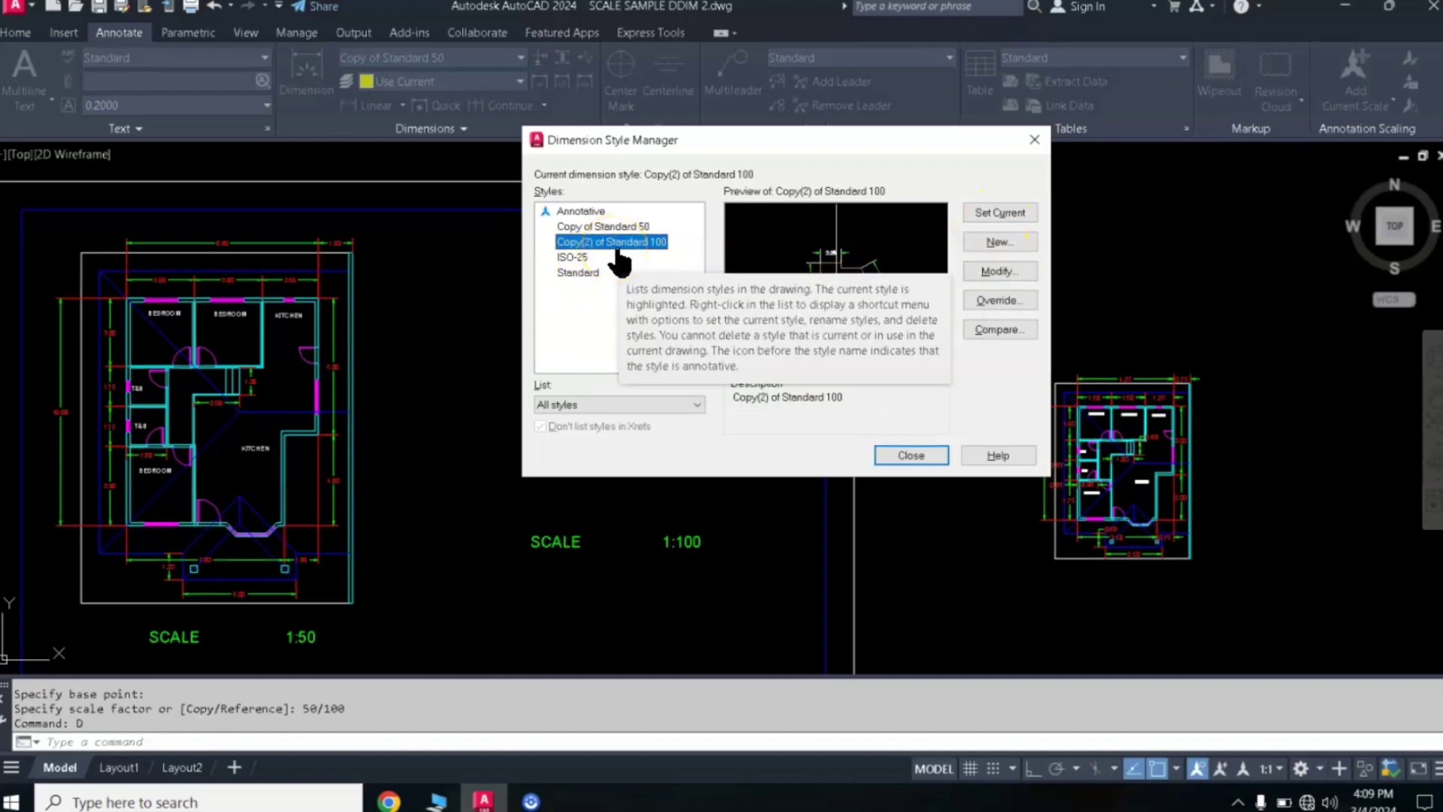
left_click(906, 259)
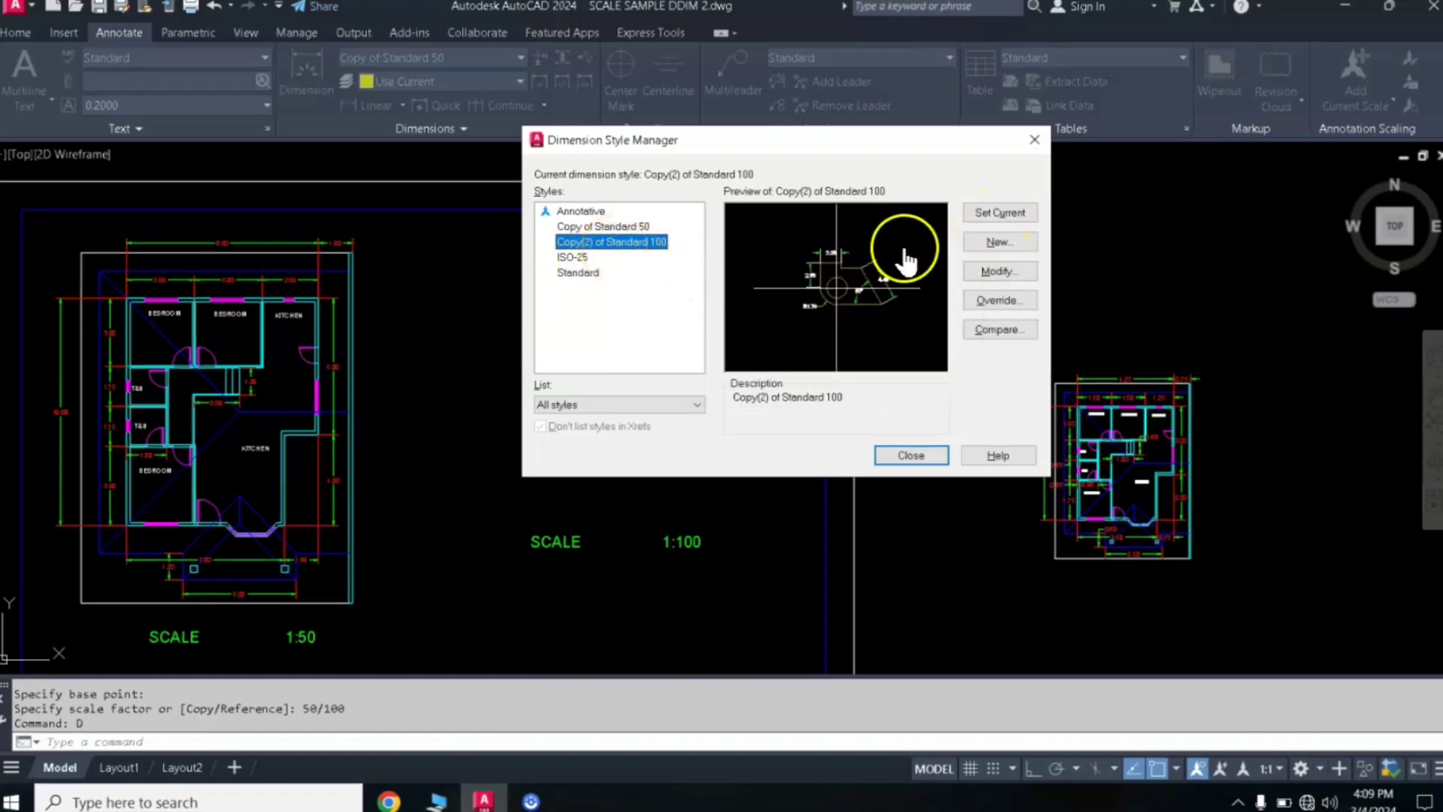
left_click(989, 218)
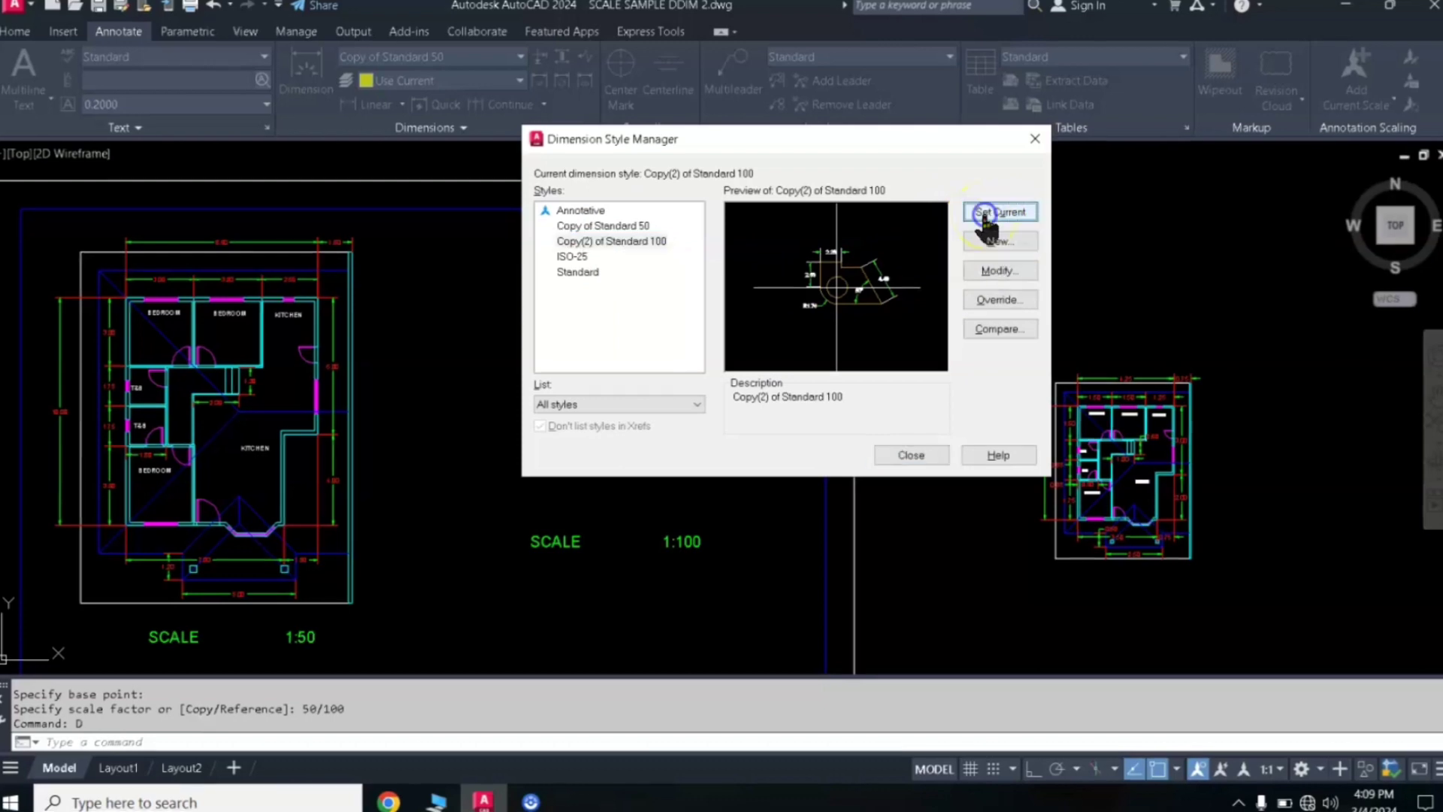
left_click(912, 456)
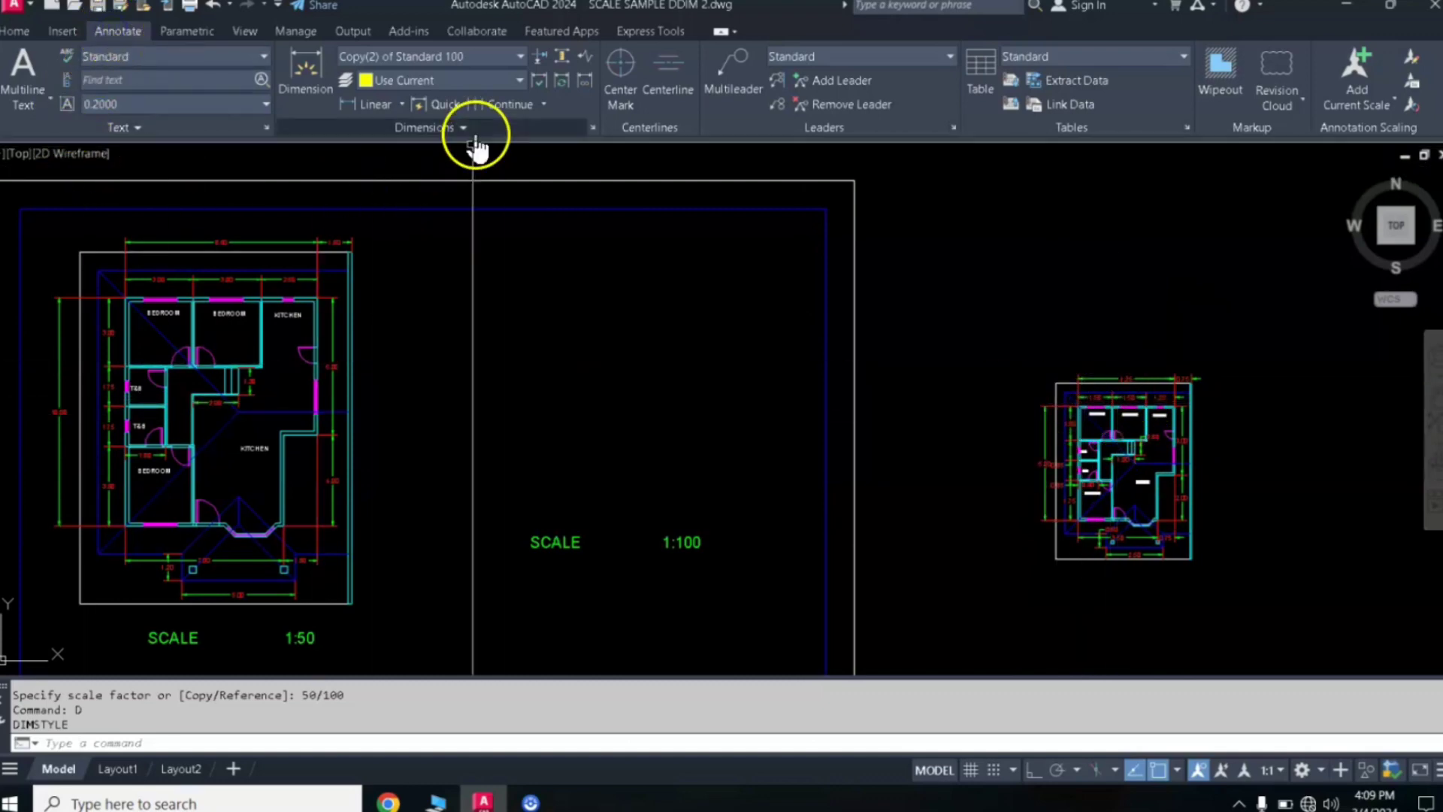
- Update all 291 objects of the small right-hand plan to the Copy(2) of Standard 100 style
left_click(561, 82)
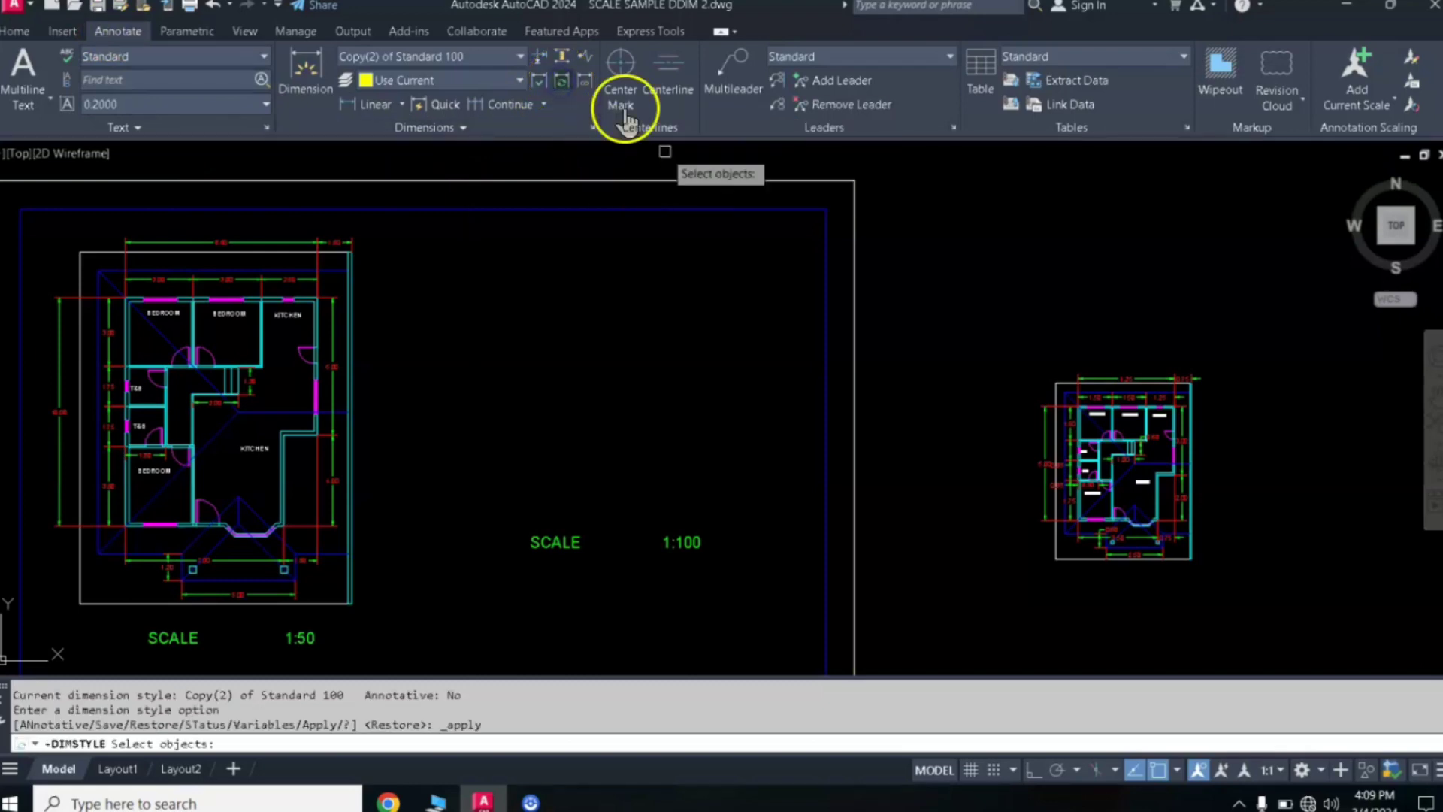
left_click(1241, 344)
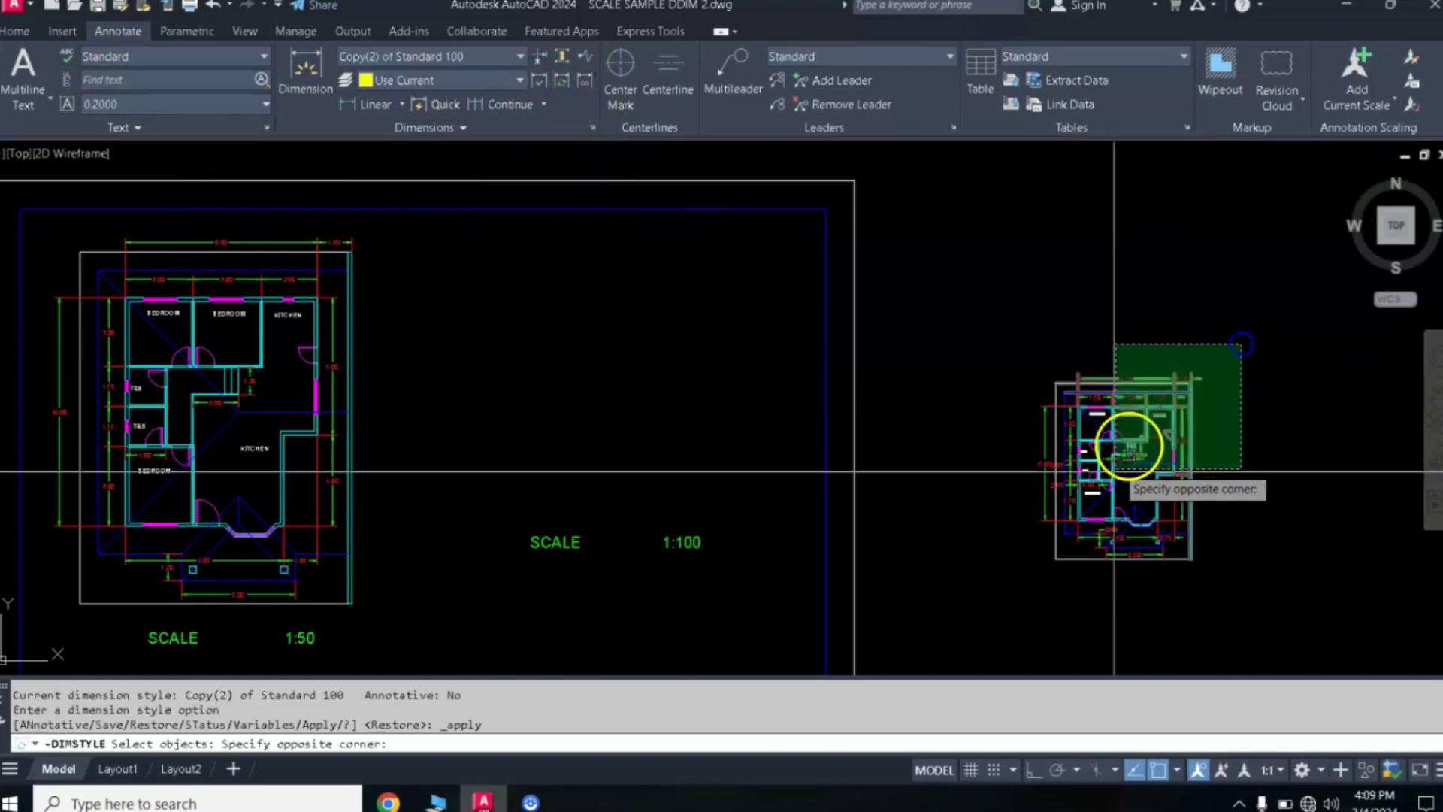
left_click(1004, 596)
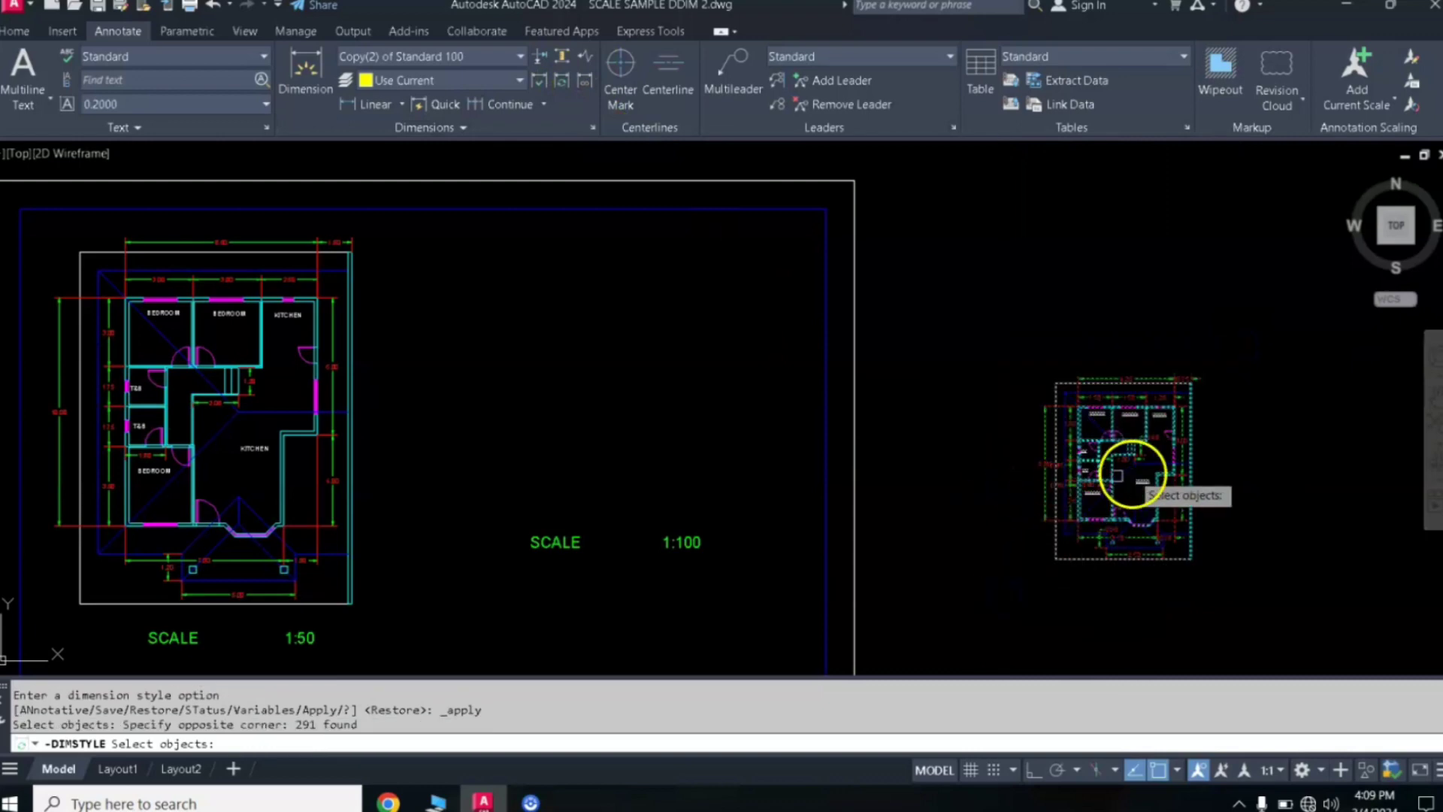
key("Return")
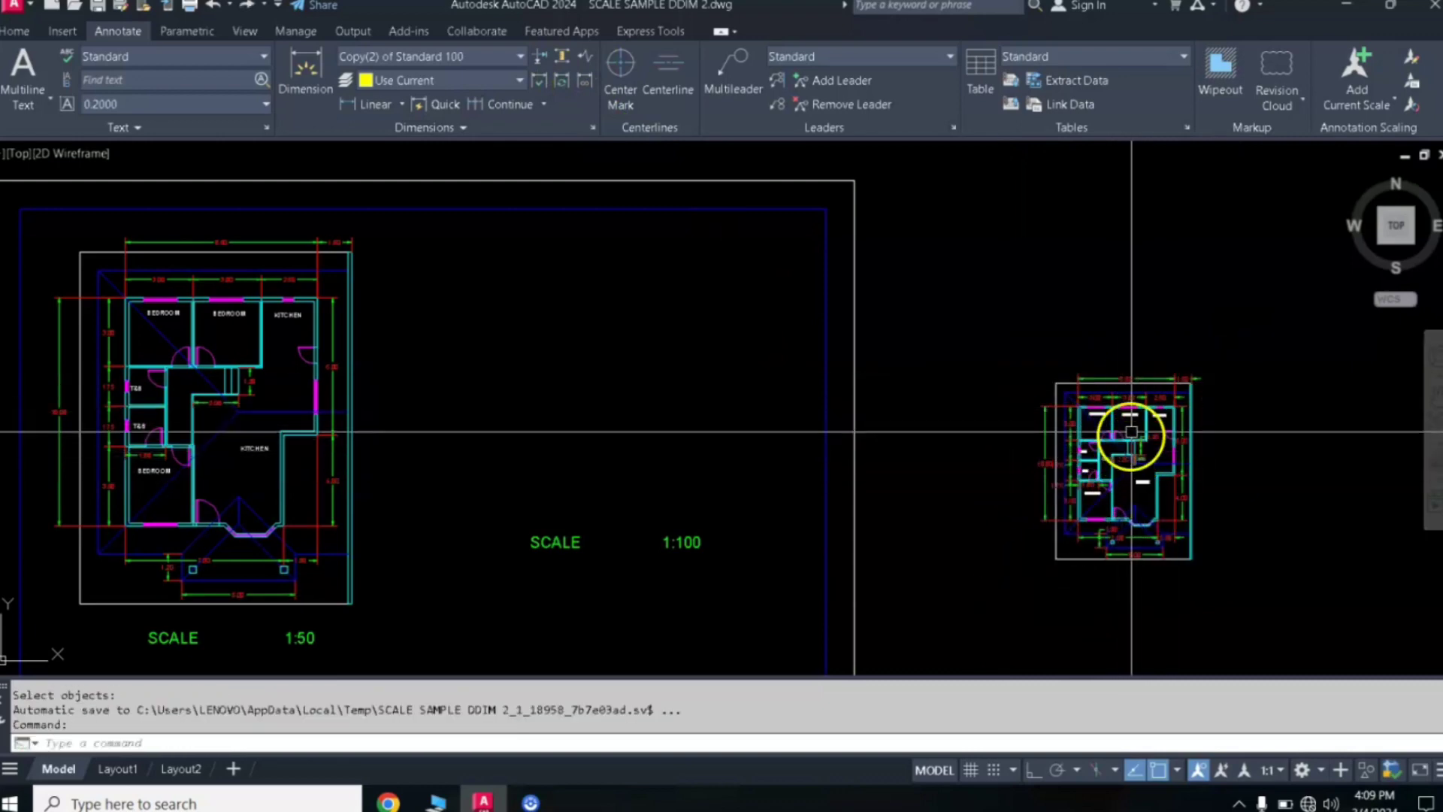
- Zoom in to check the updated dimensions, then begin window-selecting the right-hand plan
scroll(185, 250, "up", 4)
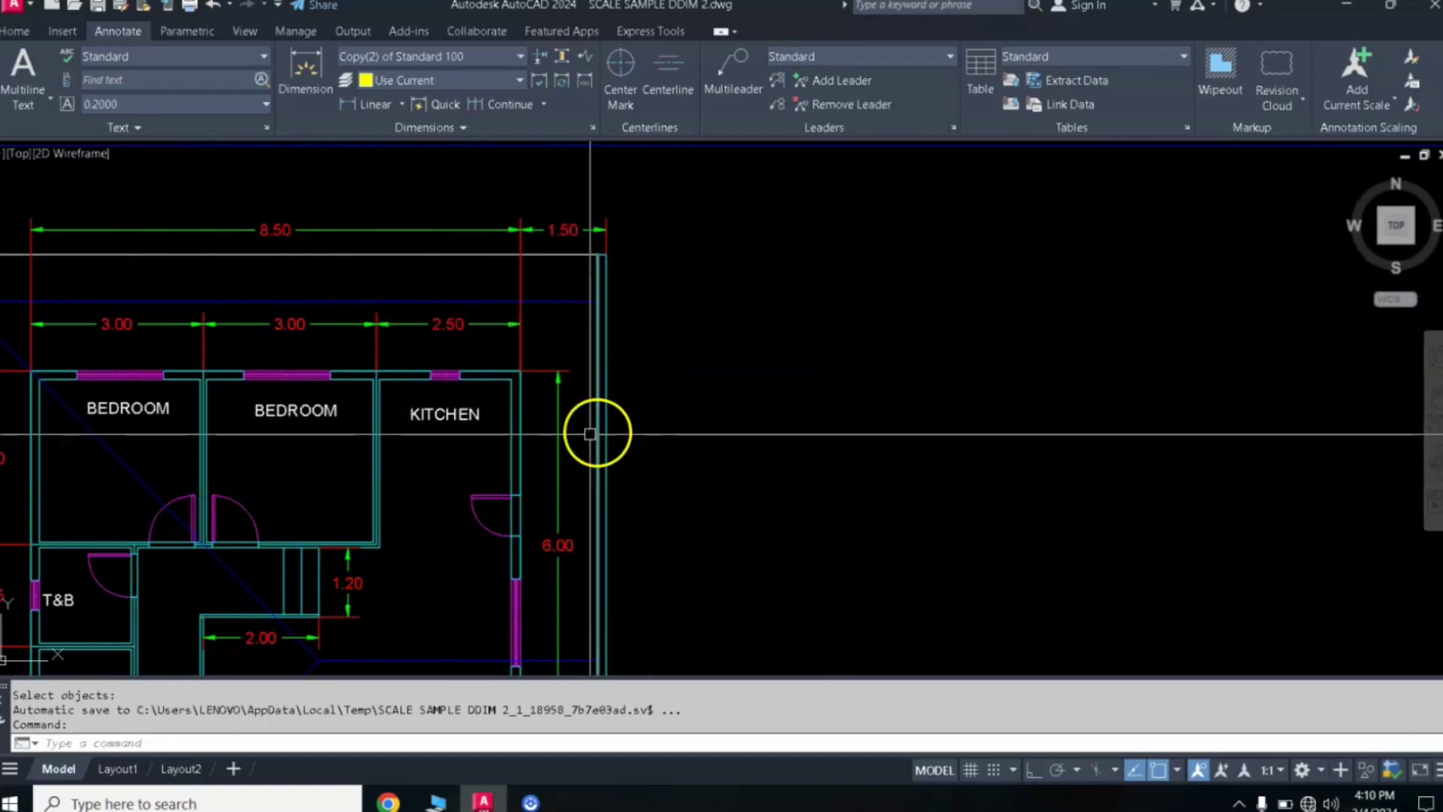
scroll(590, 433, "down", 6)
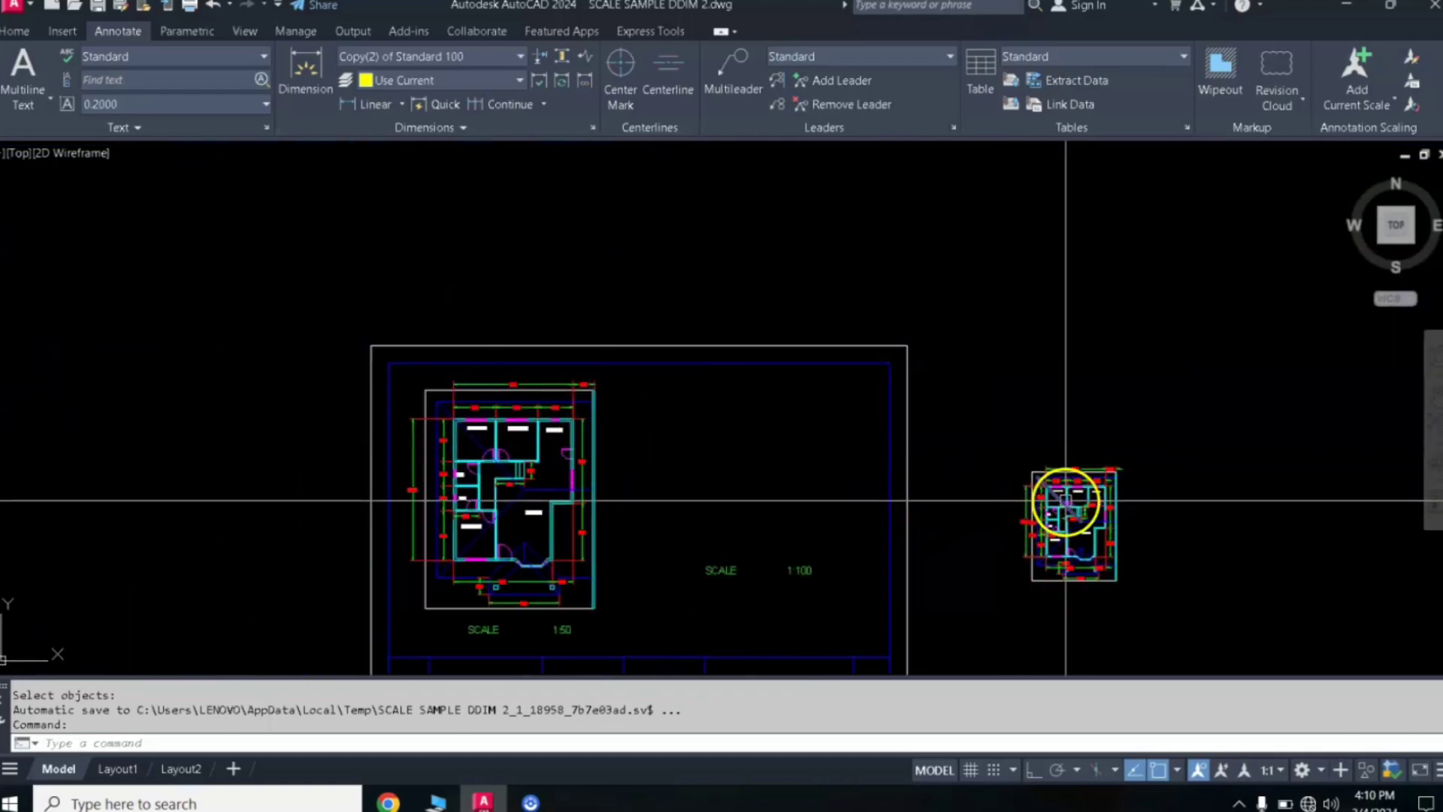
scroll(1066, 500, "up", 4)
scroll(1105, 493, "up", 3)
scroll(1112, 483, "up", 1)
scroll(953, 378, "up", 2)
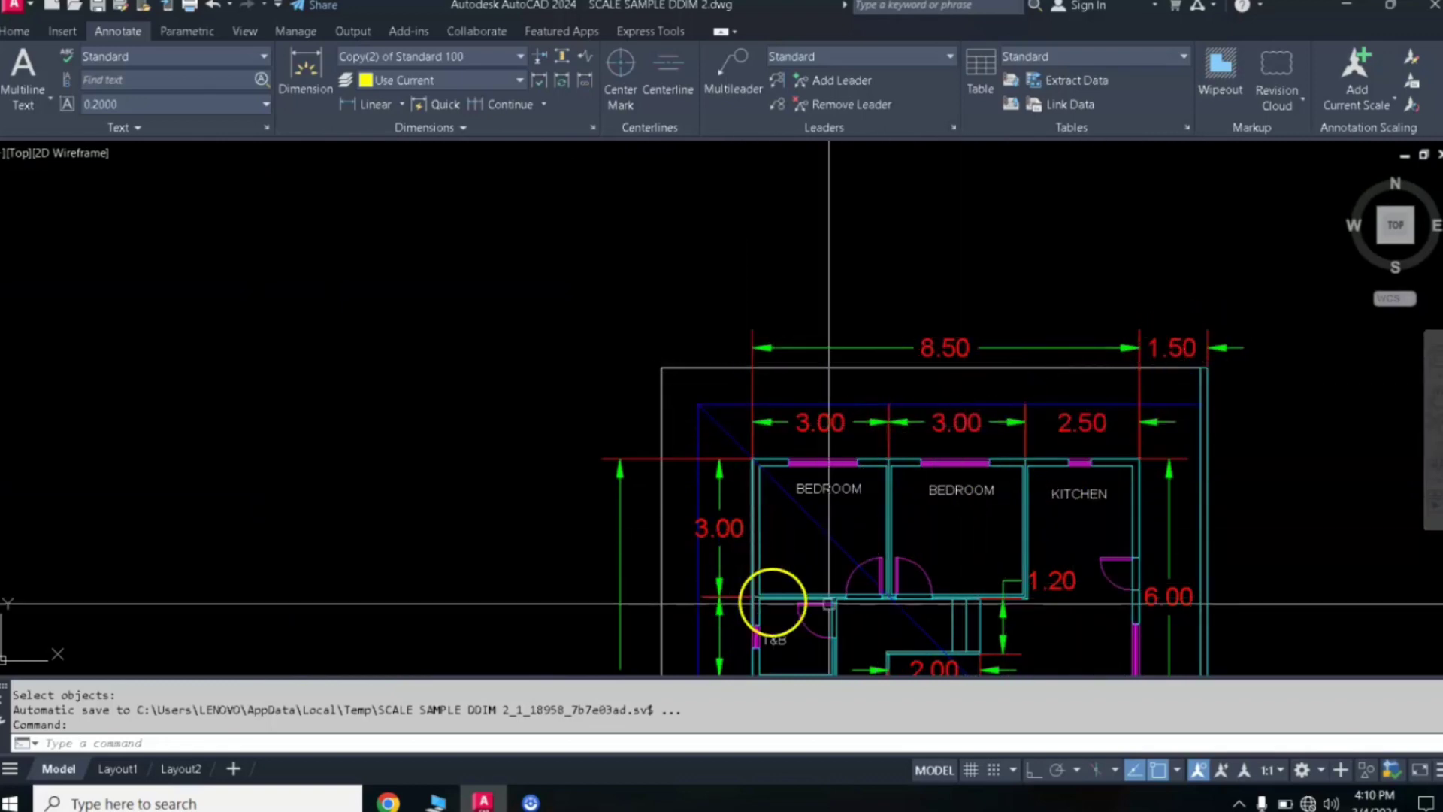
scroll(863, 604, "down", 6)
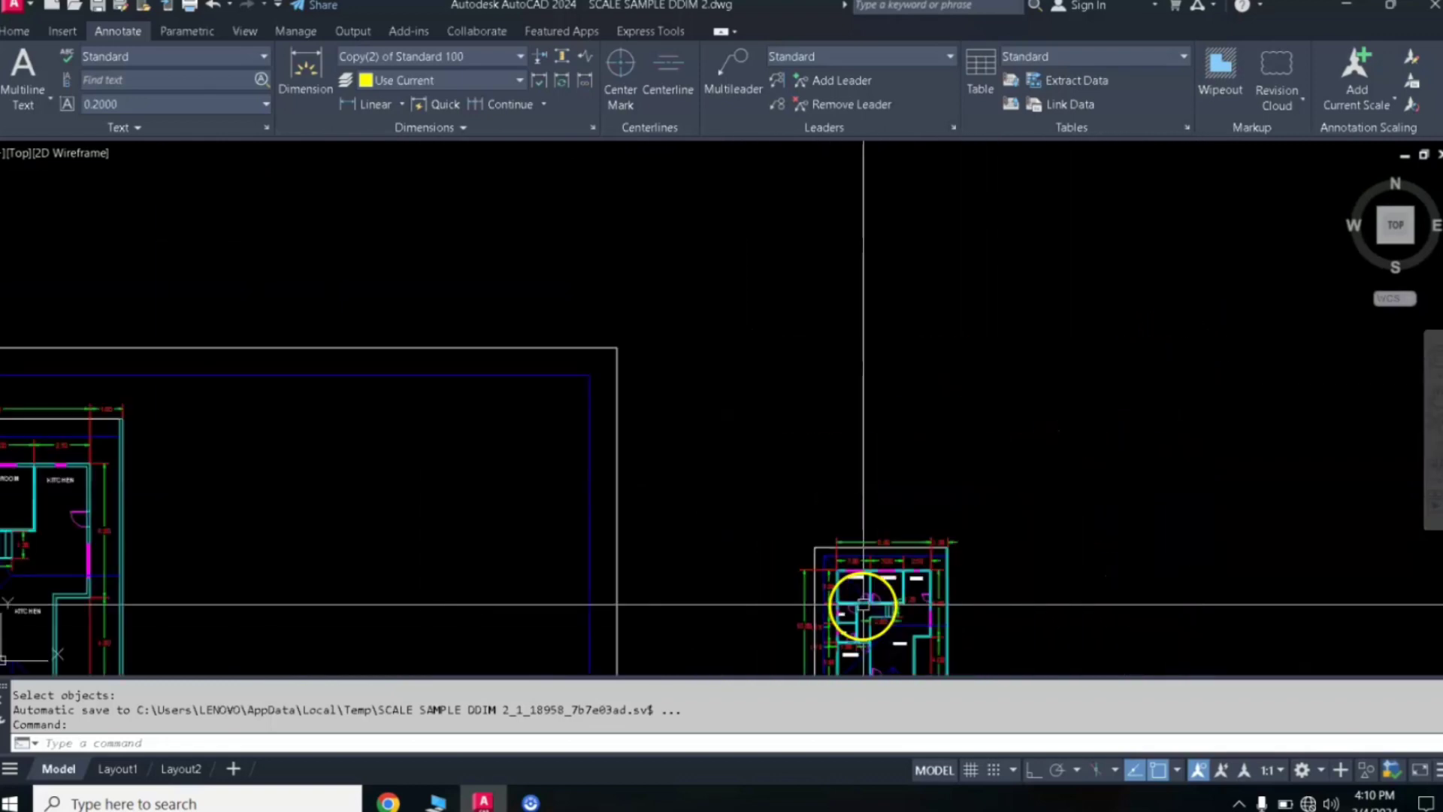
scroll(894, 481, "down", 2)
scroll(923, 347, "up", 2)
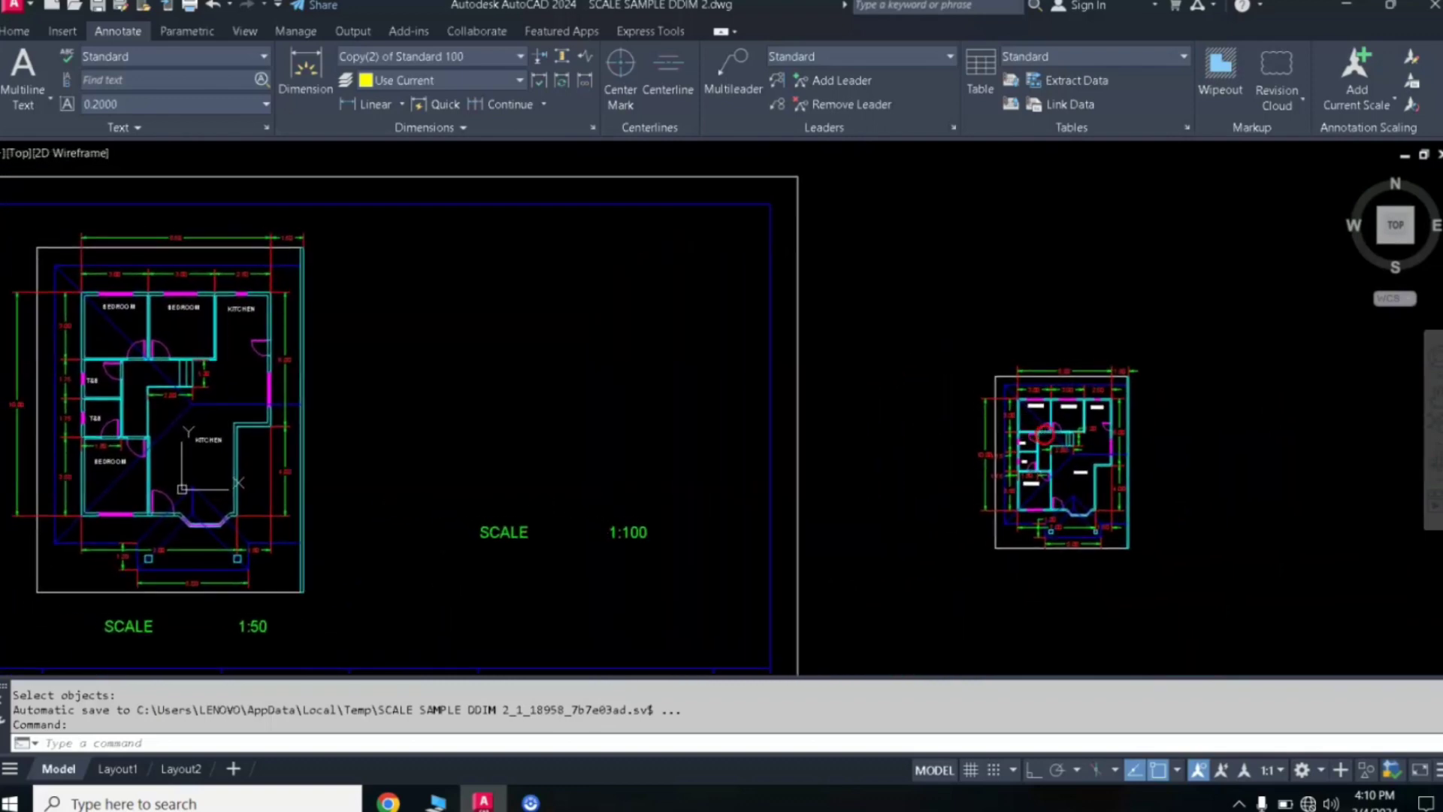
left_click(922, 347)
- Move the half-size plan into the 1:100 frame above the SCALE 1:100 label
left_click(1167, 566)
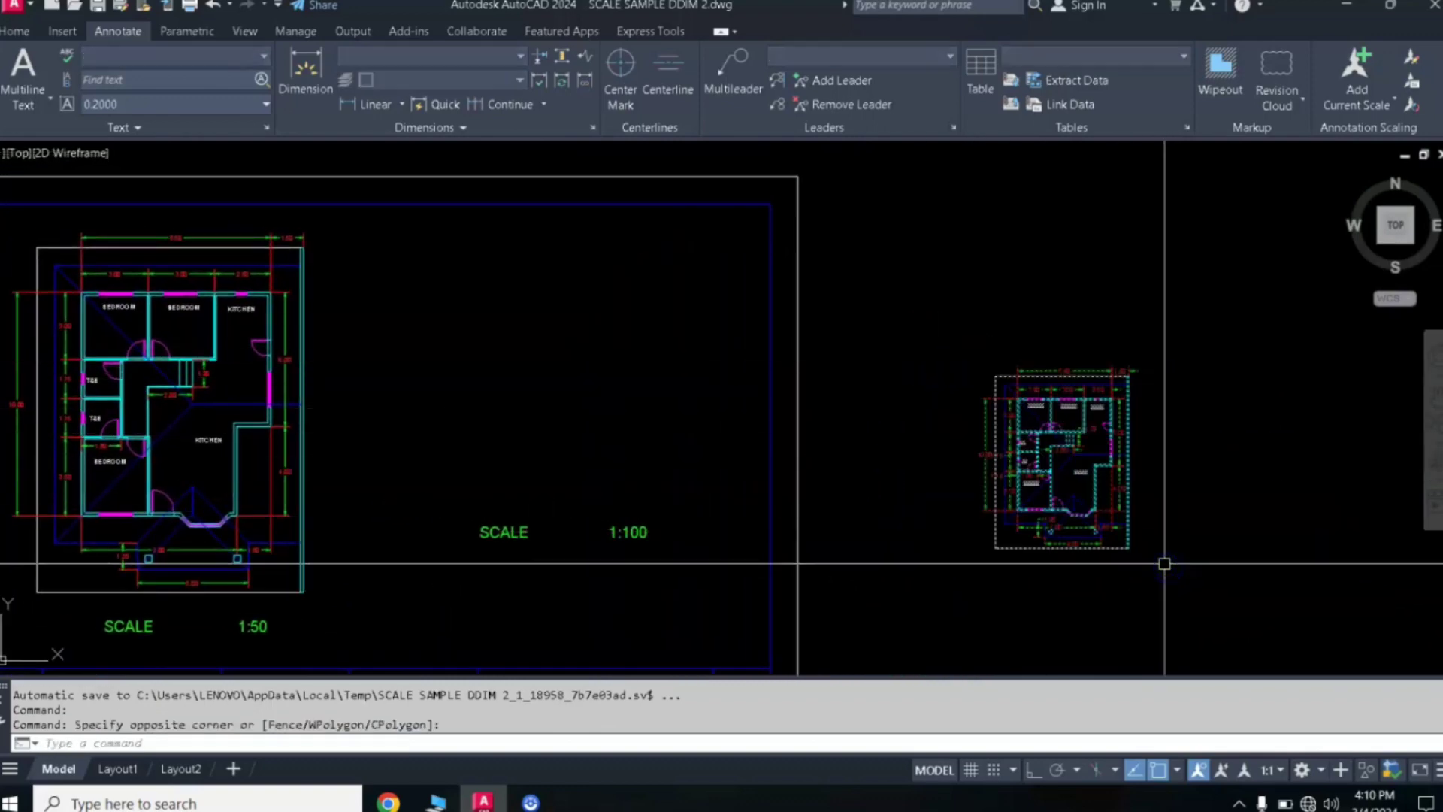
type("m")
key("Return")
left_click(1072, 451)
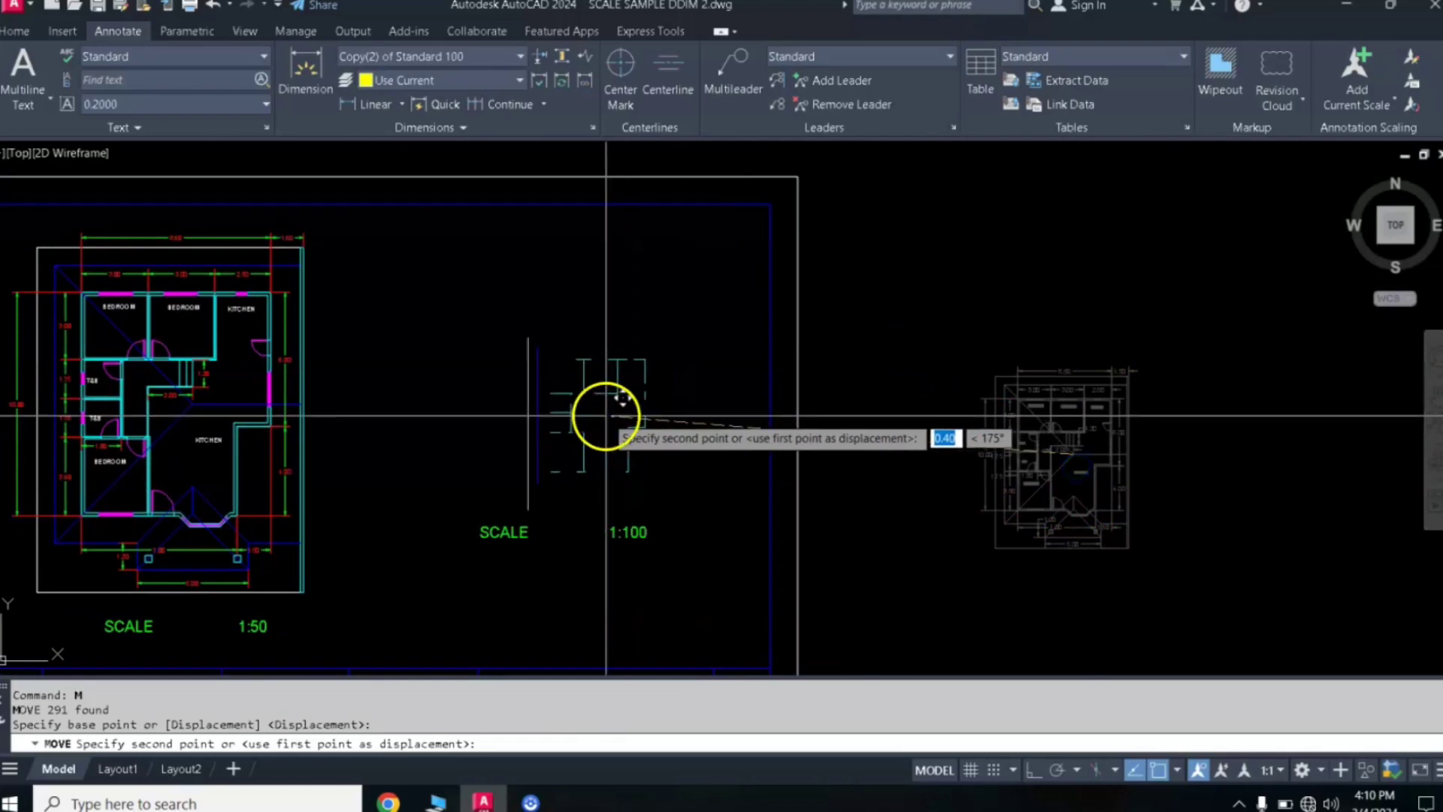
left_click(588, 393)
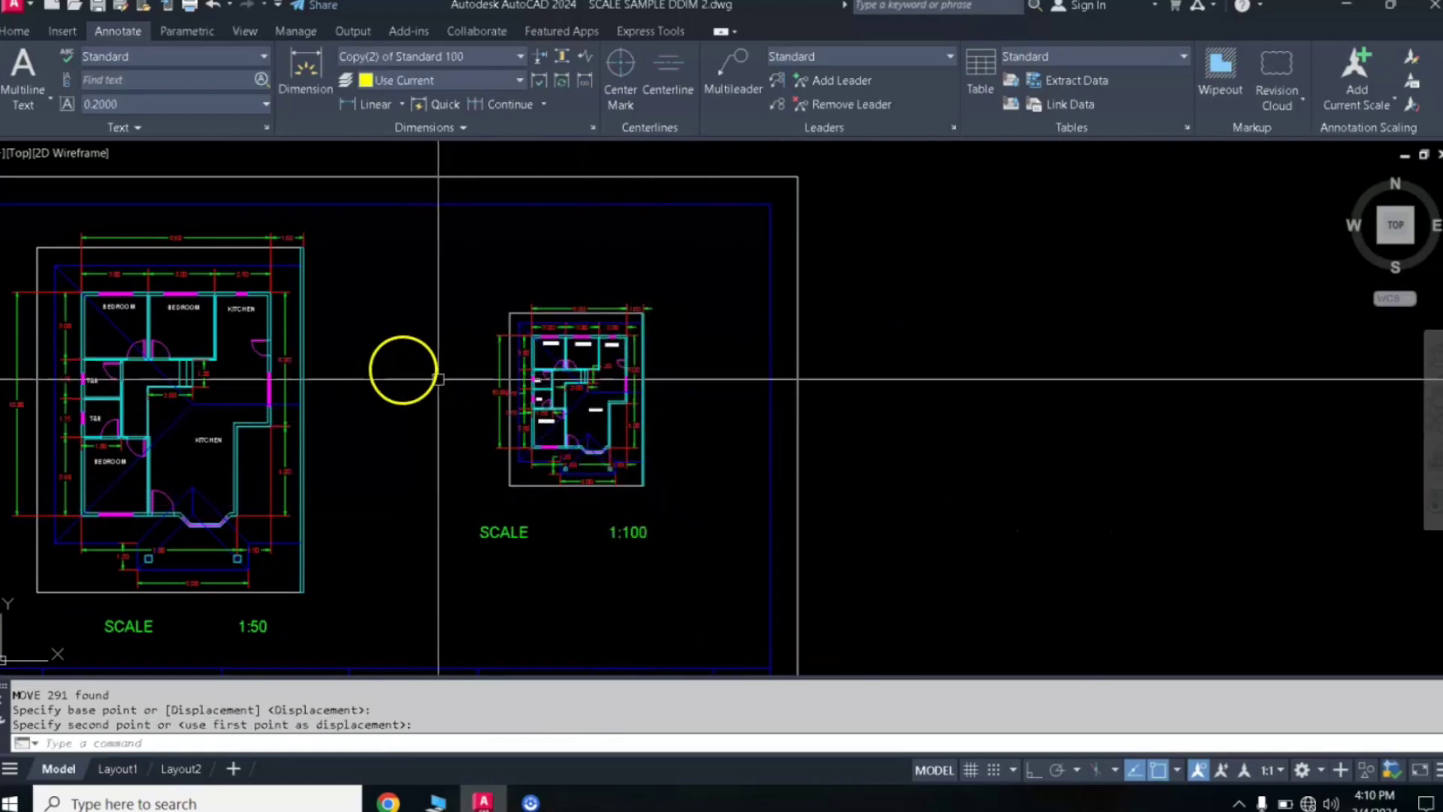
scroll(467, 361, "up", 3)
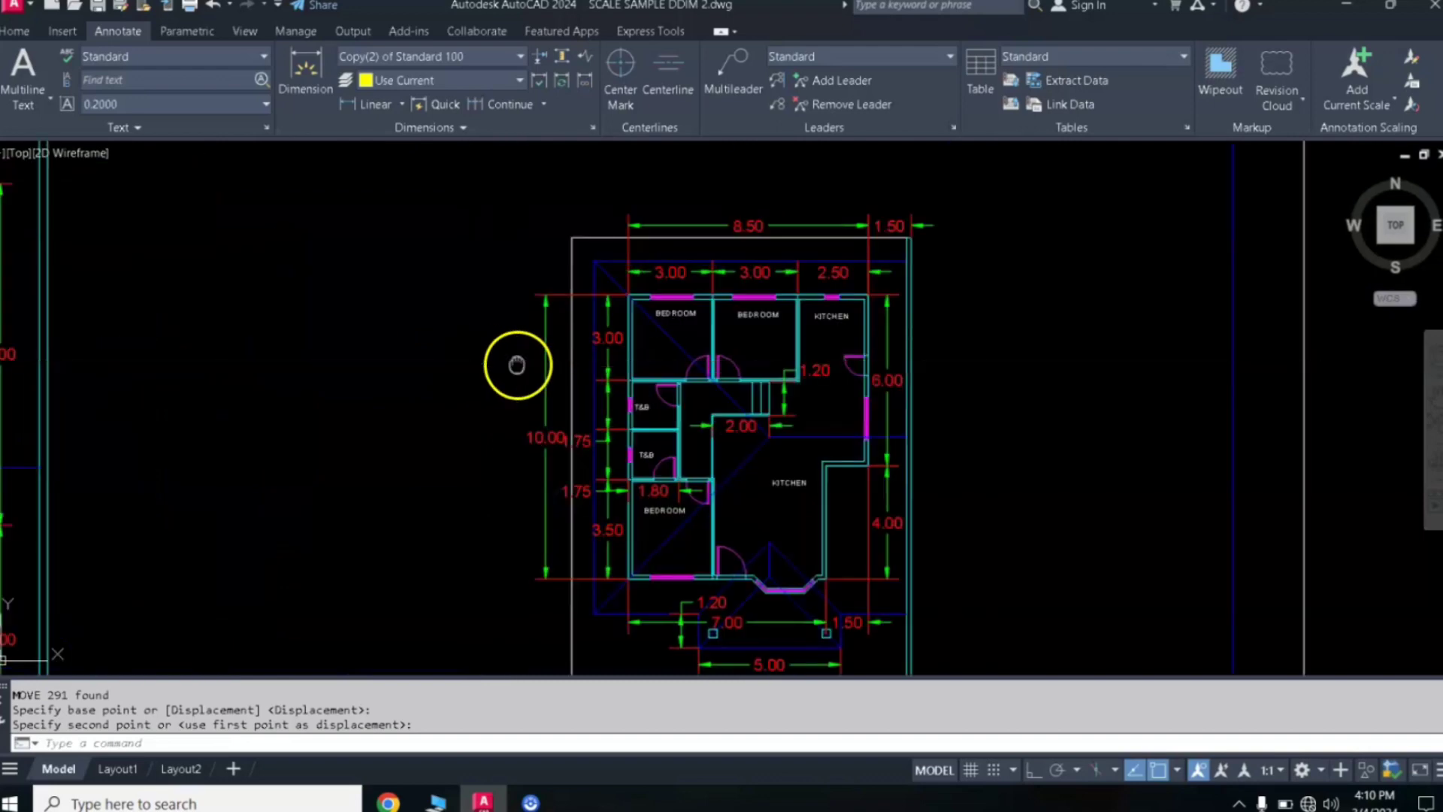
middle_click_drag(515, 363, 566, 342)
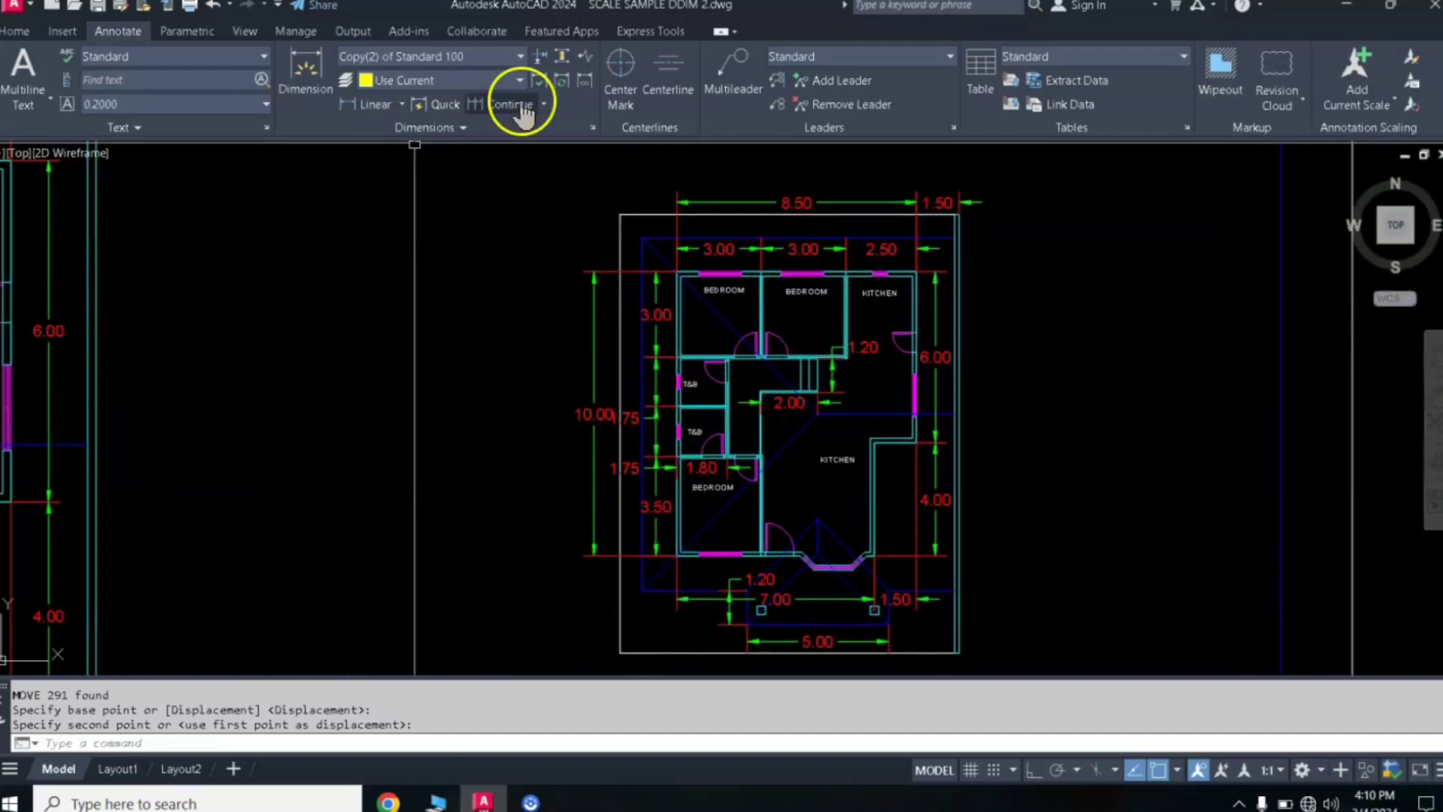
- Dimension the left wall of the 1:100 plan with a vertical linear dimension reading 10.00
left_click(346, 109)
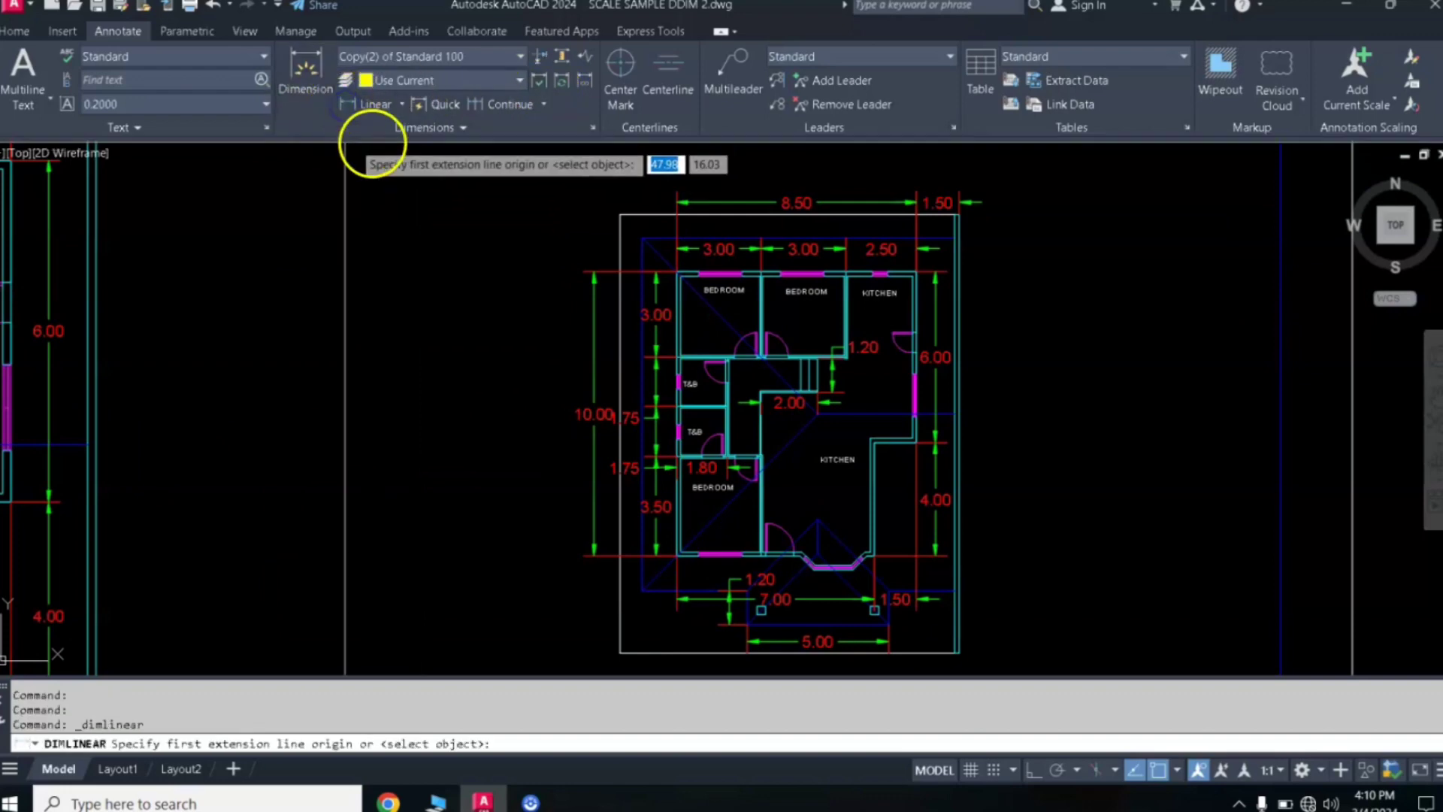
left_click(580, 272)
left_click(572, 556)
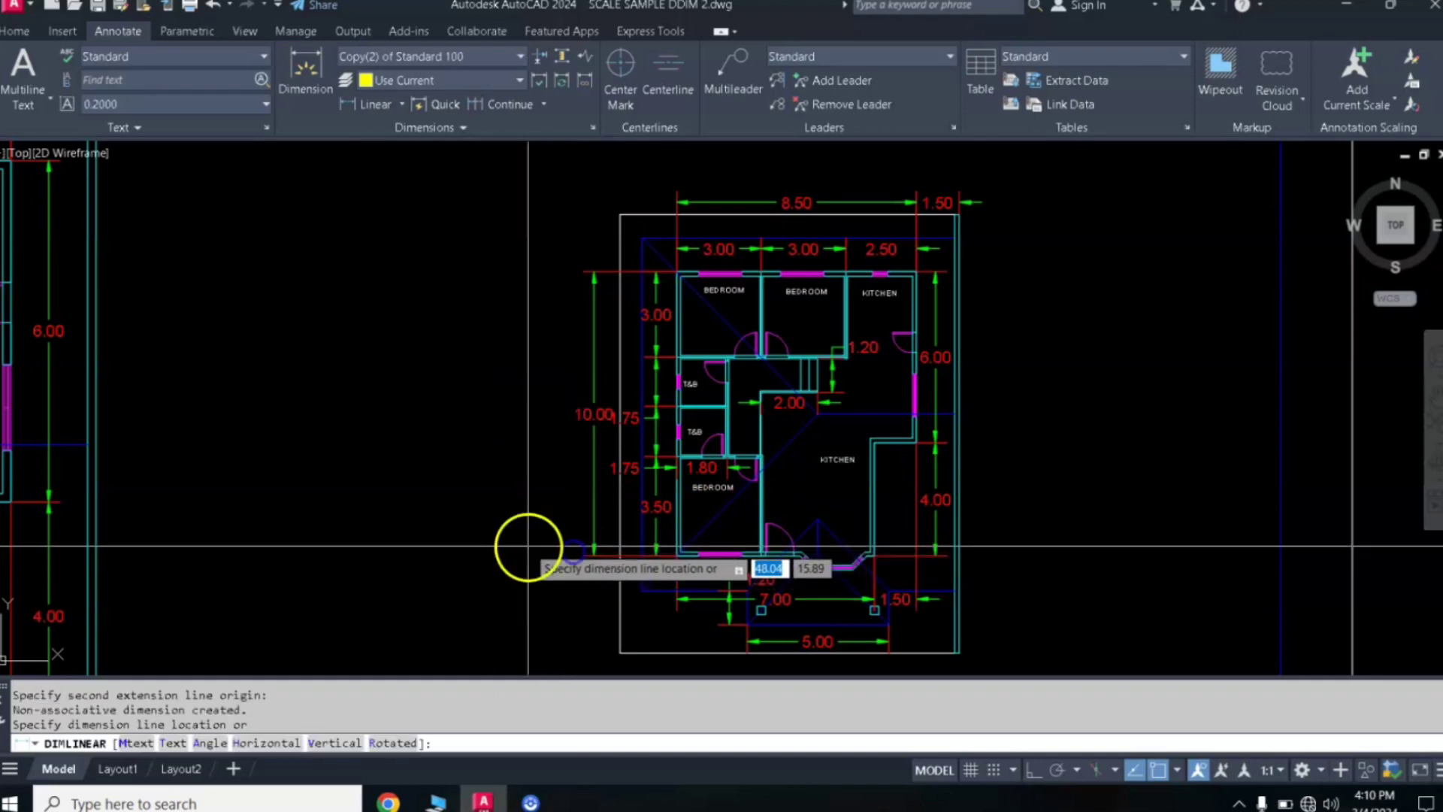
left_click(526, 546)
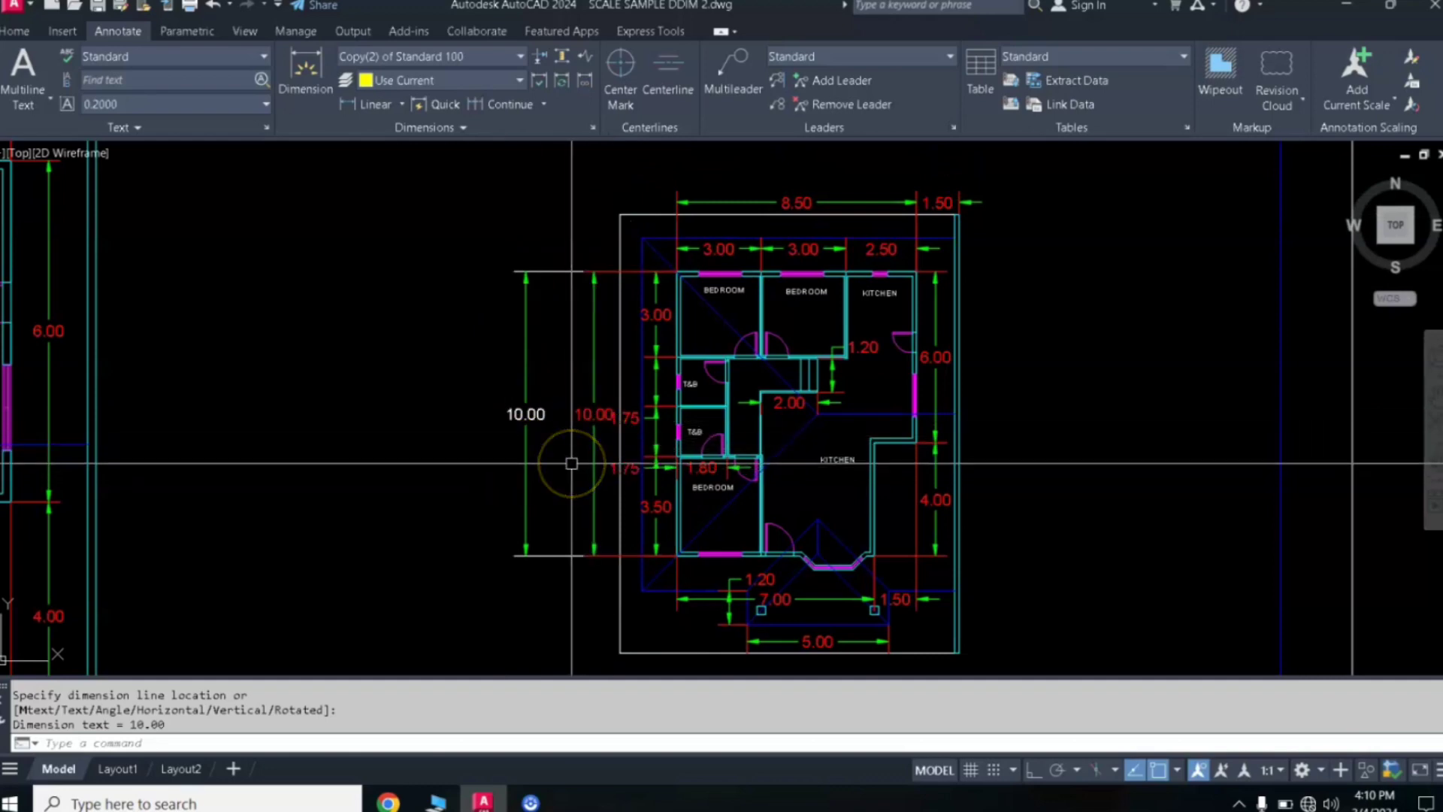
scroll(609, 477, "down", 5)
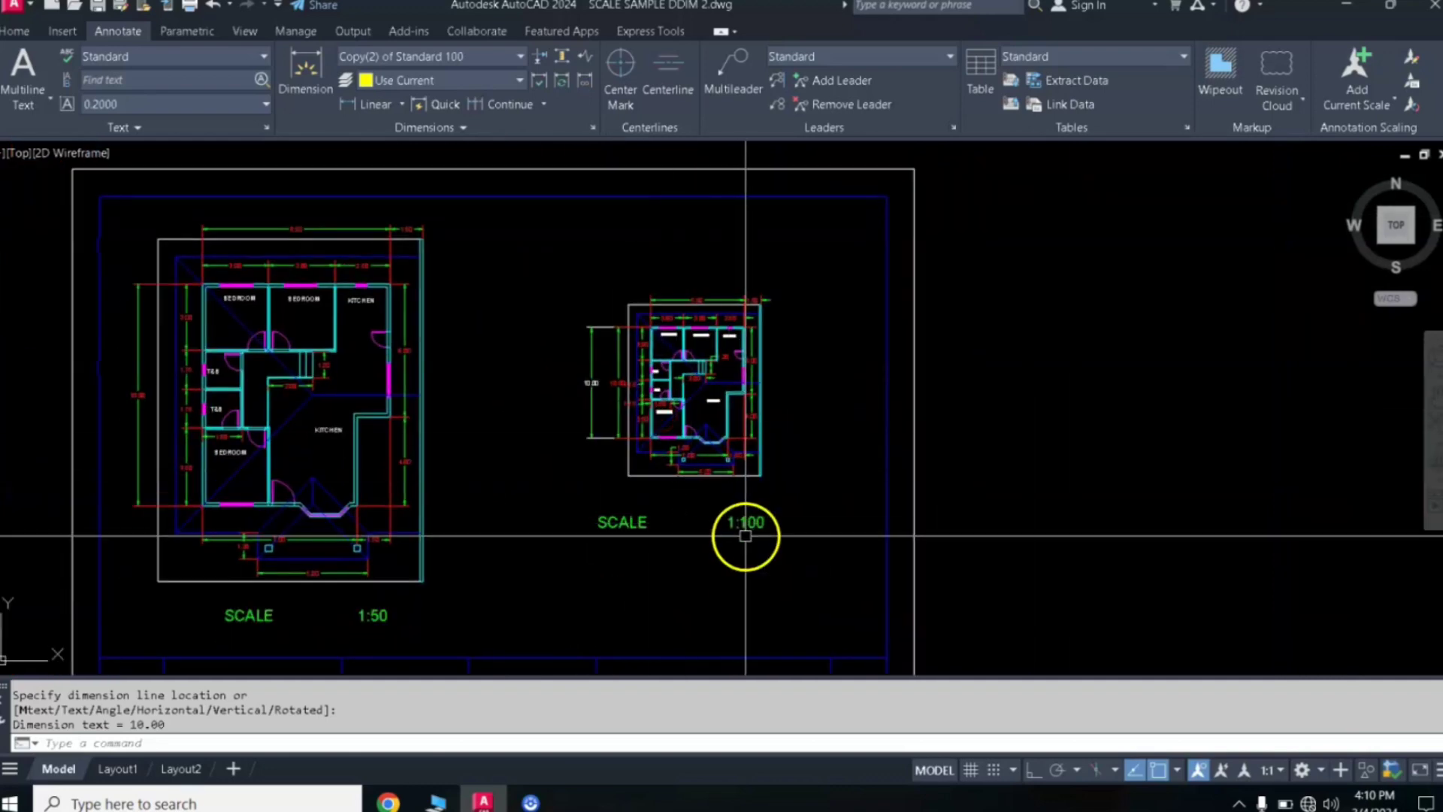
scroll(747, 531, "up", 2)
scroll(751, 526, "up", 2)
scroll(754, 506, "down", 2)
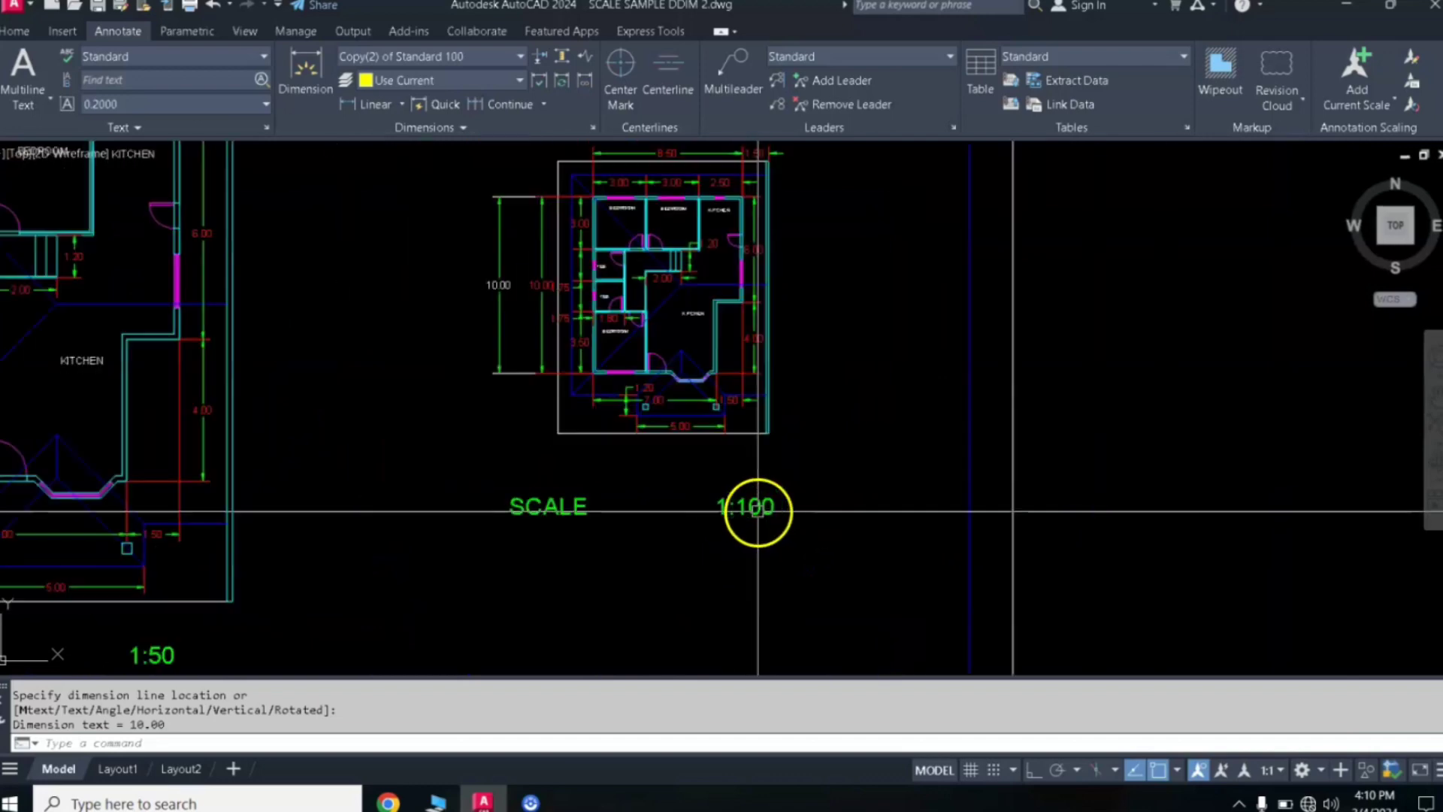
scroll(753, 508, "down", 2)
middle_click_drag(565, 454, 954, 402)
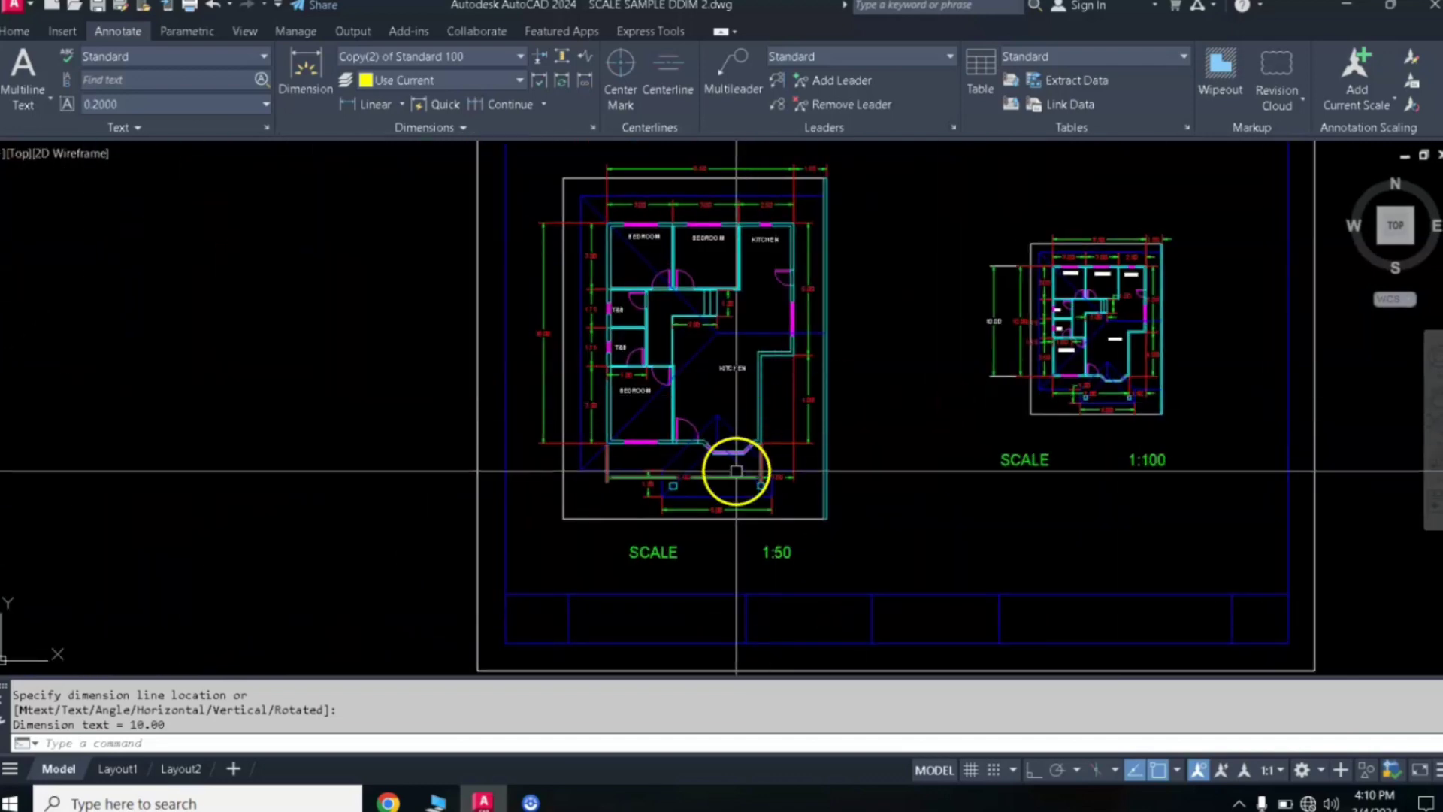
scroll(543, 325, "up", 3)
scroll(524, 290, "down", 2)
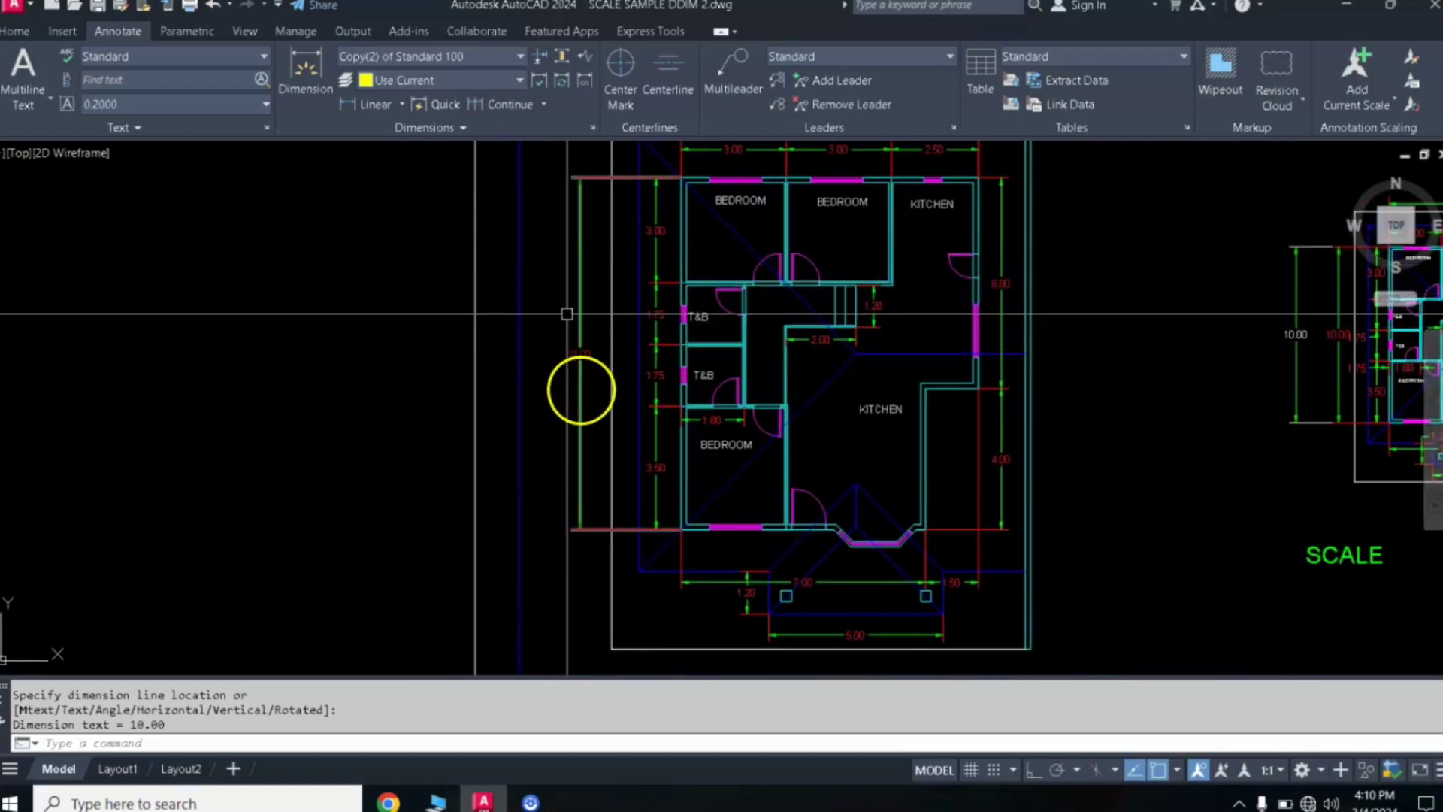
scroll(560, 383, "down", 4)
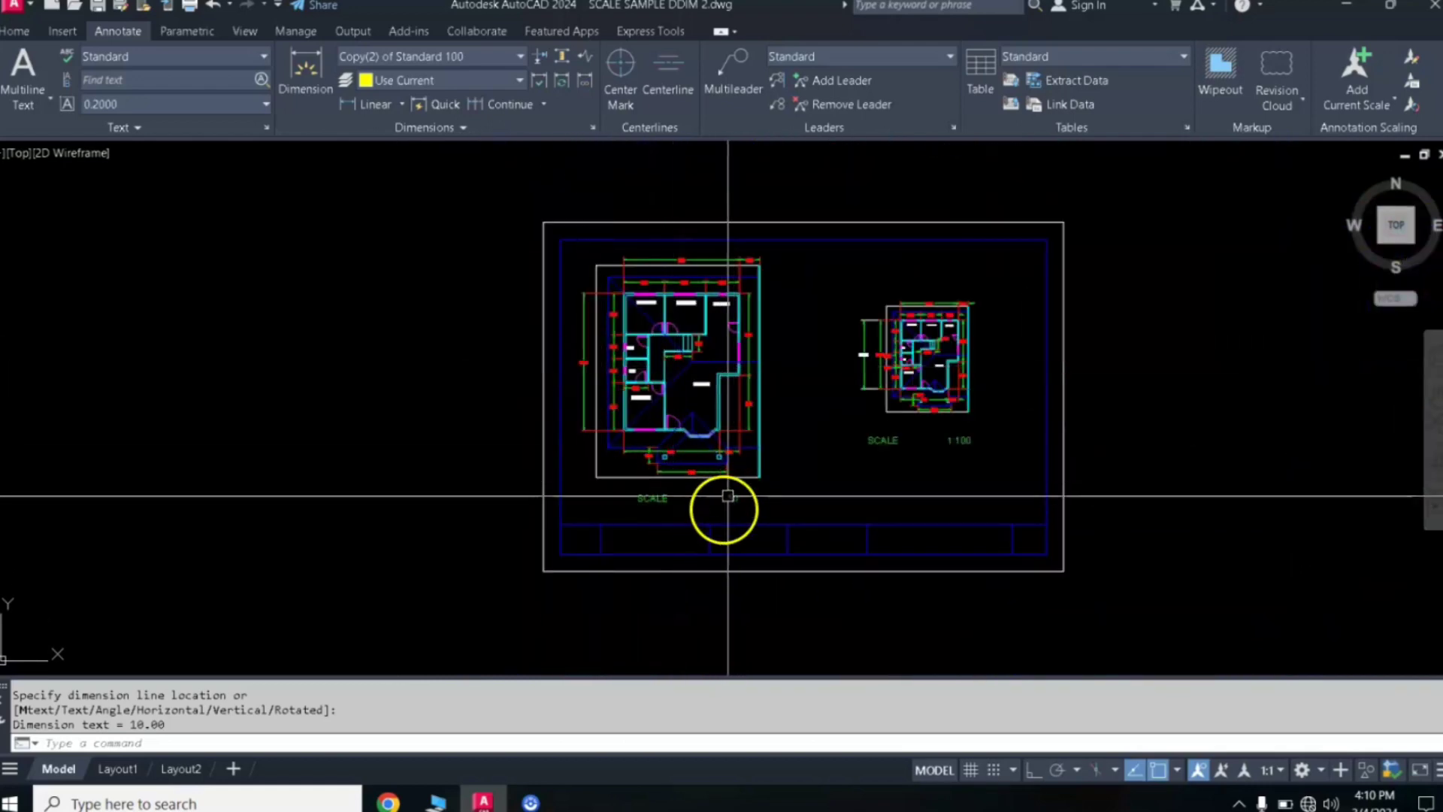
scroll(613, 390, "up", 2)
scroll(573, 293, "up", 3)
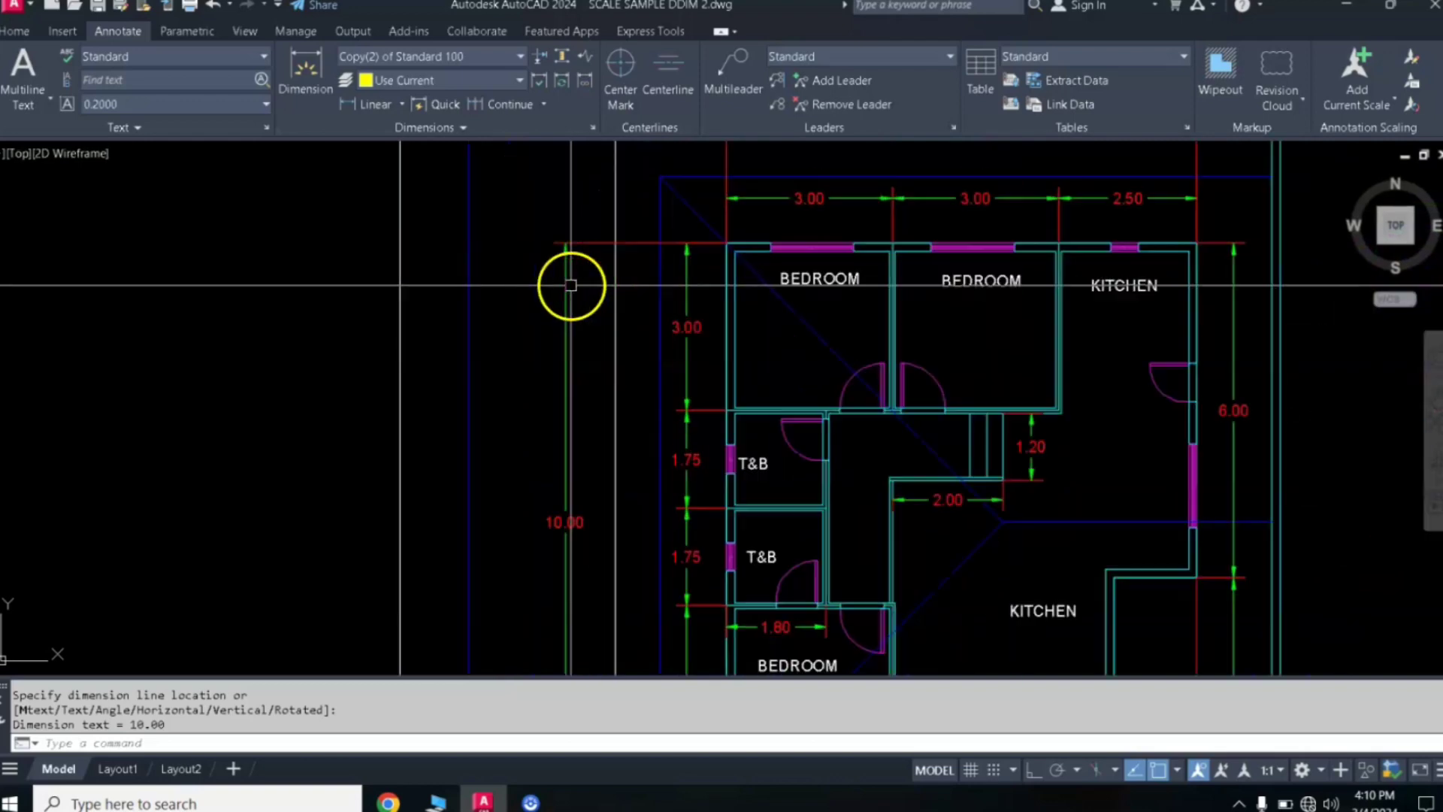
scroll(632, 378, "down", 2)
scroll(632, 372, "down", 1)
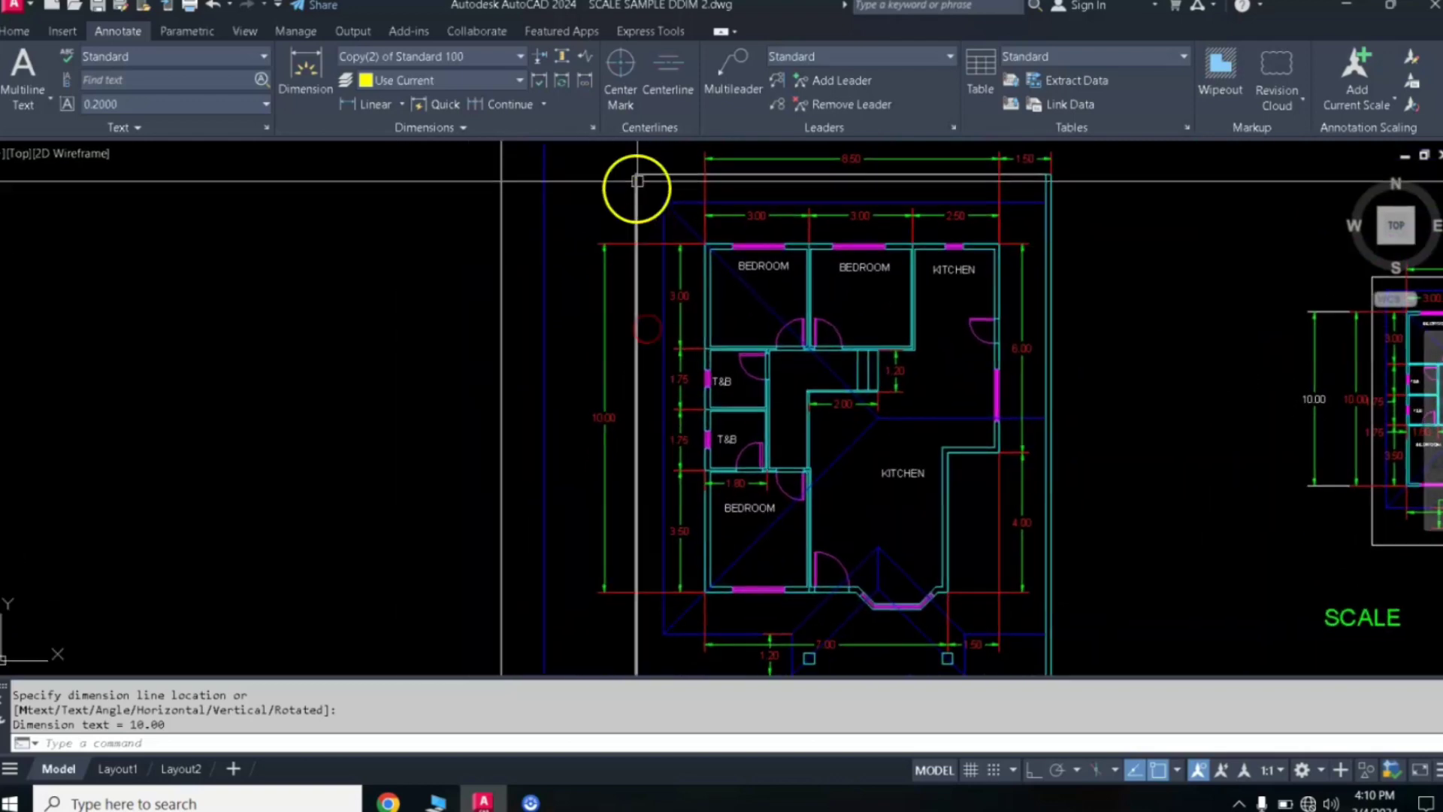
- Add a vertical linear dimension along the 1:50 plan's left side, which reads 20.00
left_click(351, 107)
left_click(591, 244)
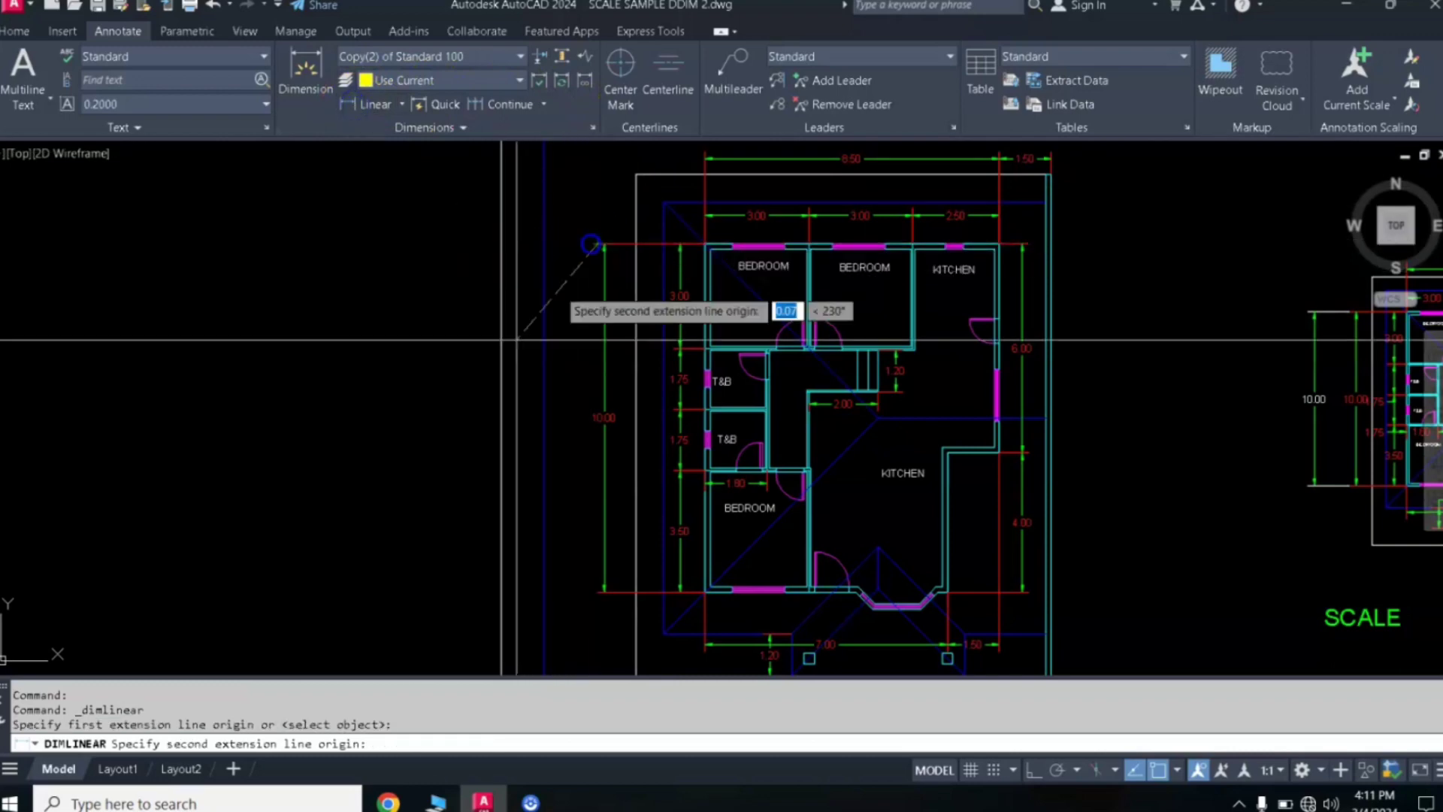
left_click(588, 591)
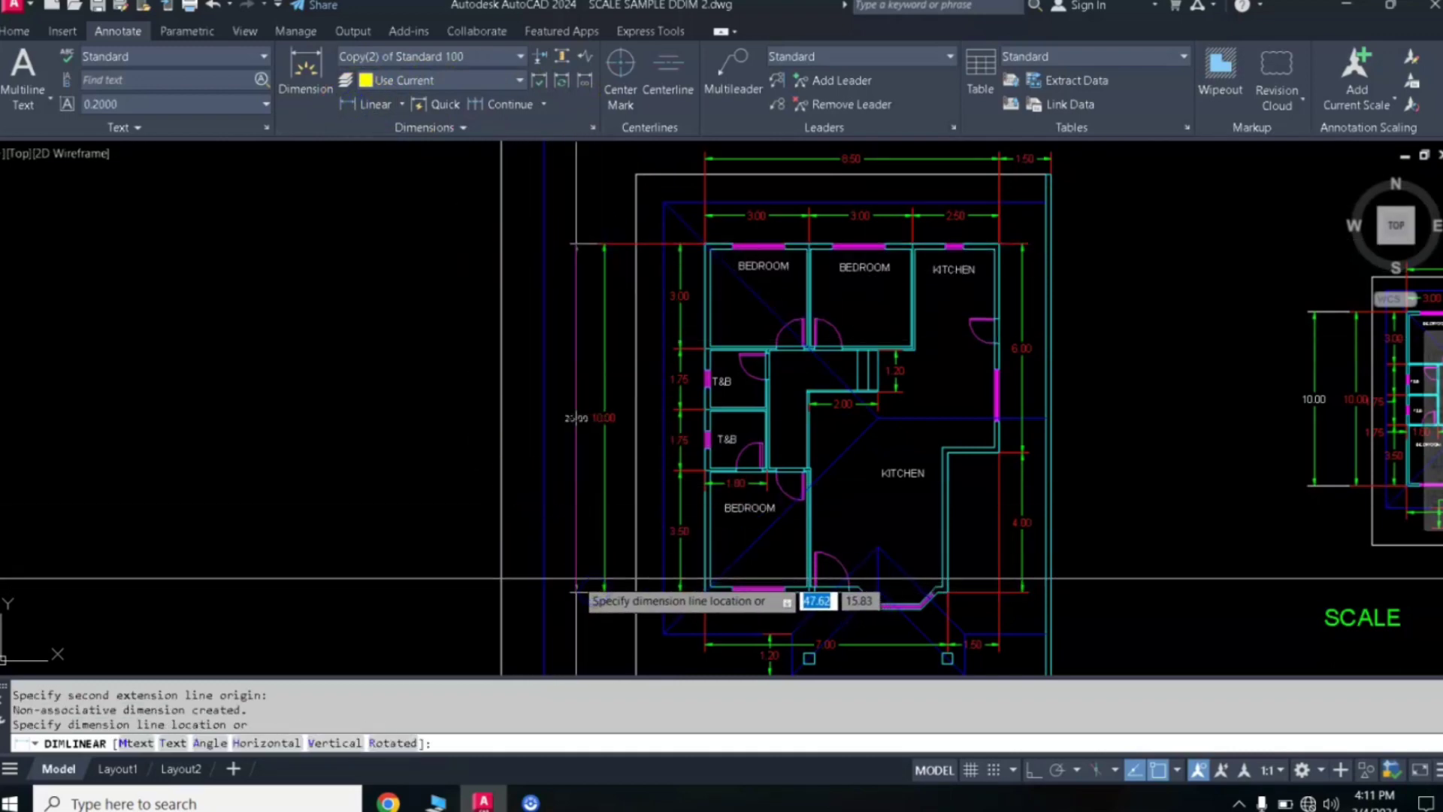
left_click(575, 578)
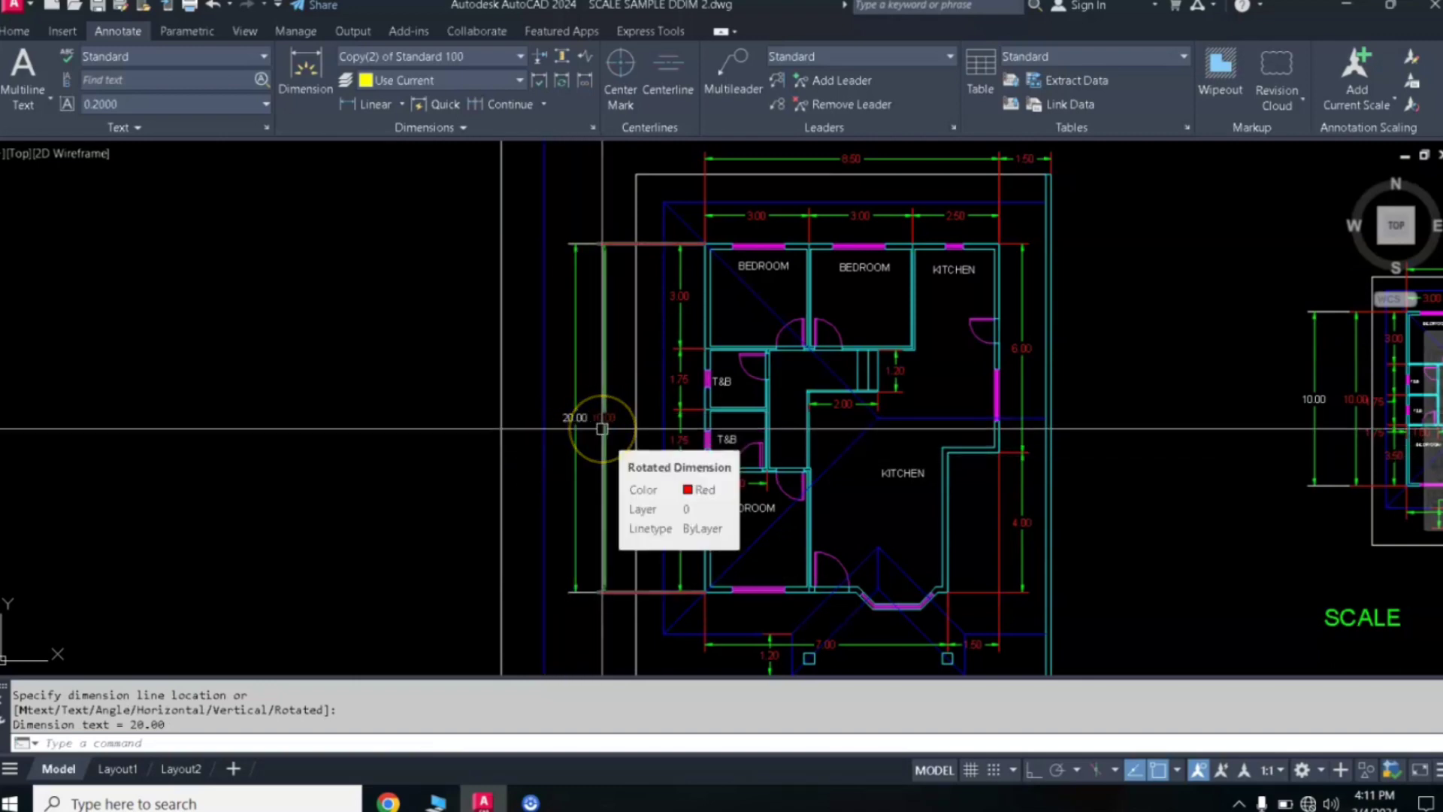
scroll(602, 428, "down", 4)
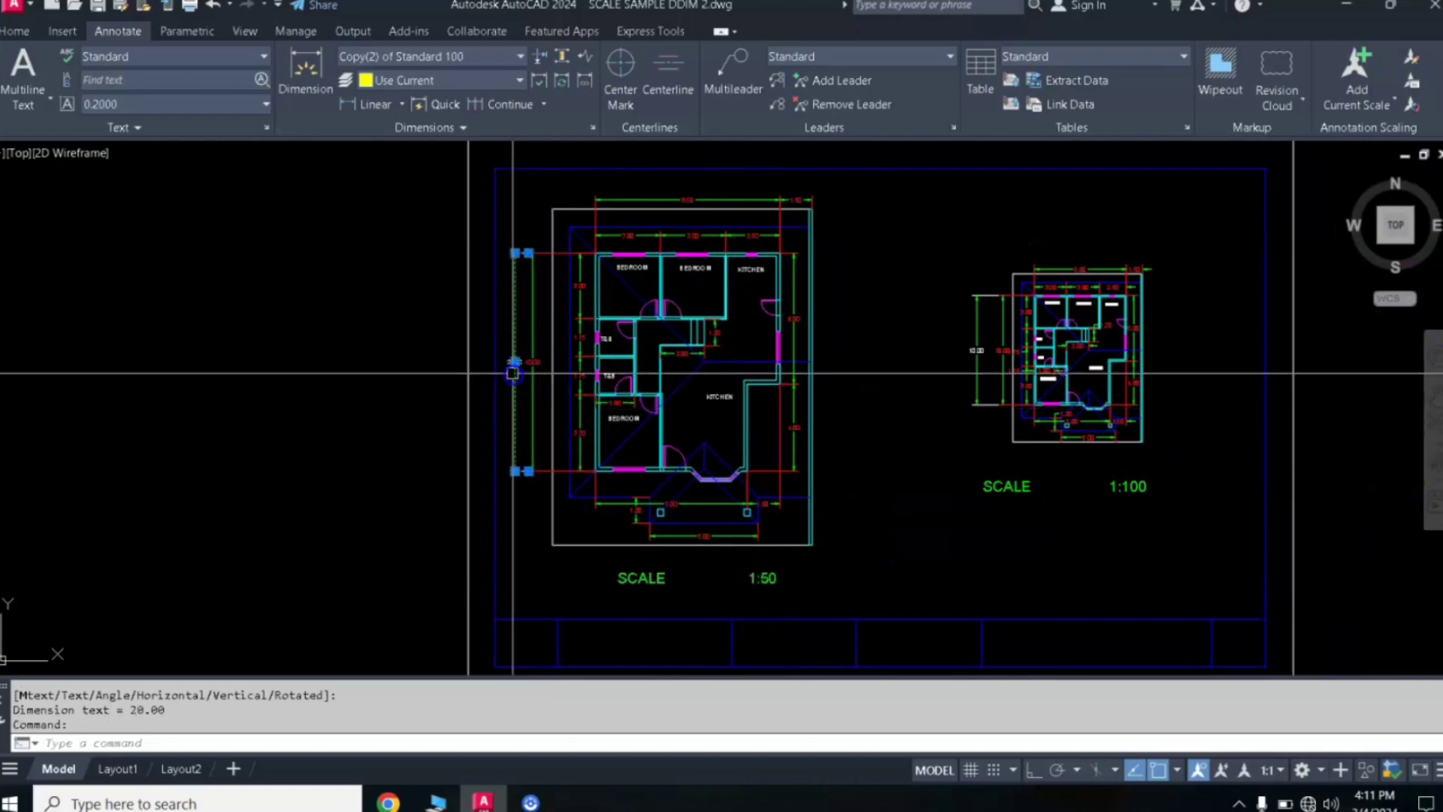
- Delete the 20.00 dimension, then make Copy of Standard 50 the current dimension style
key("Delete")
type("D")
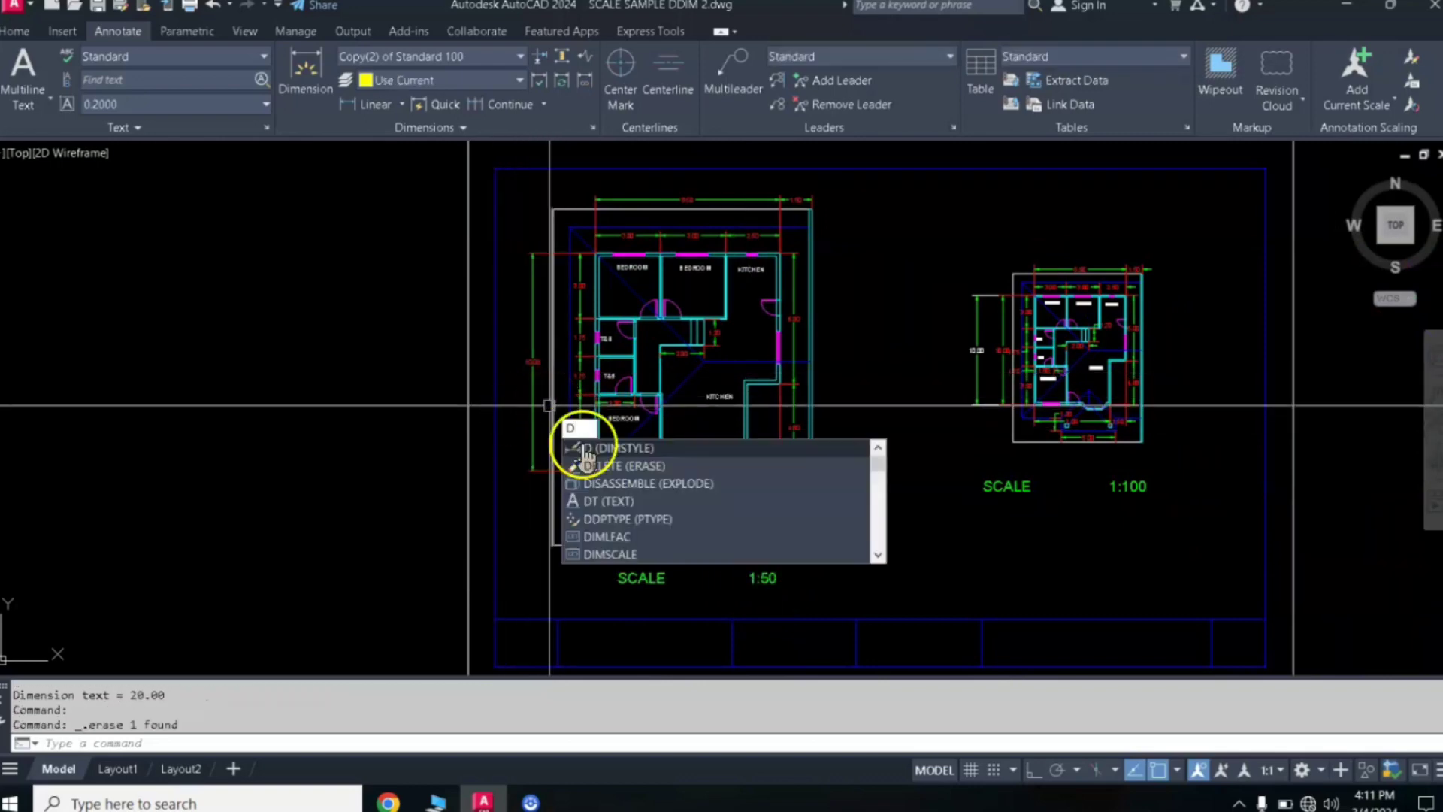
left_click(632, 450)
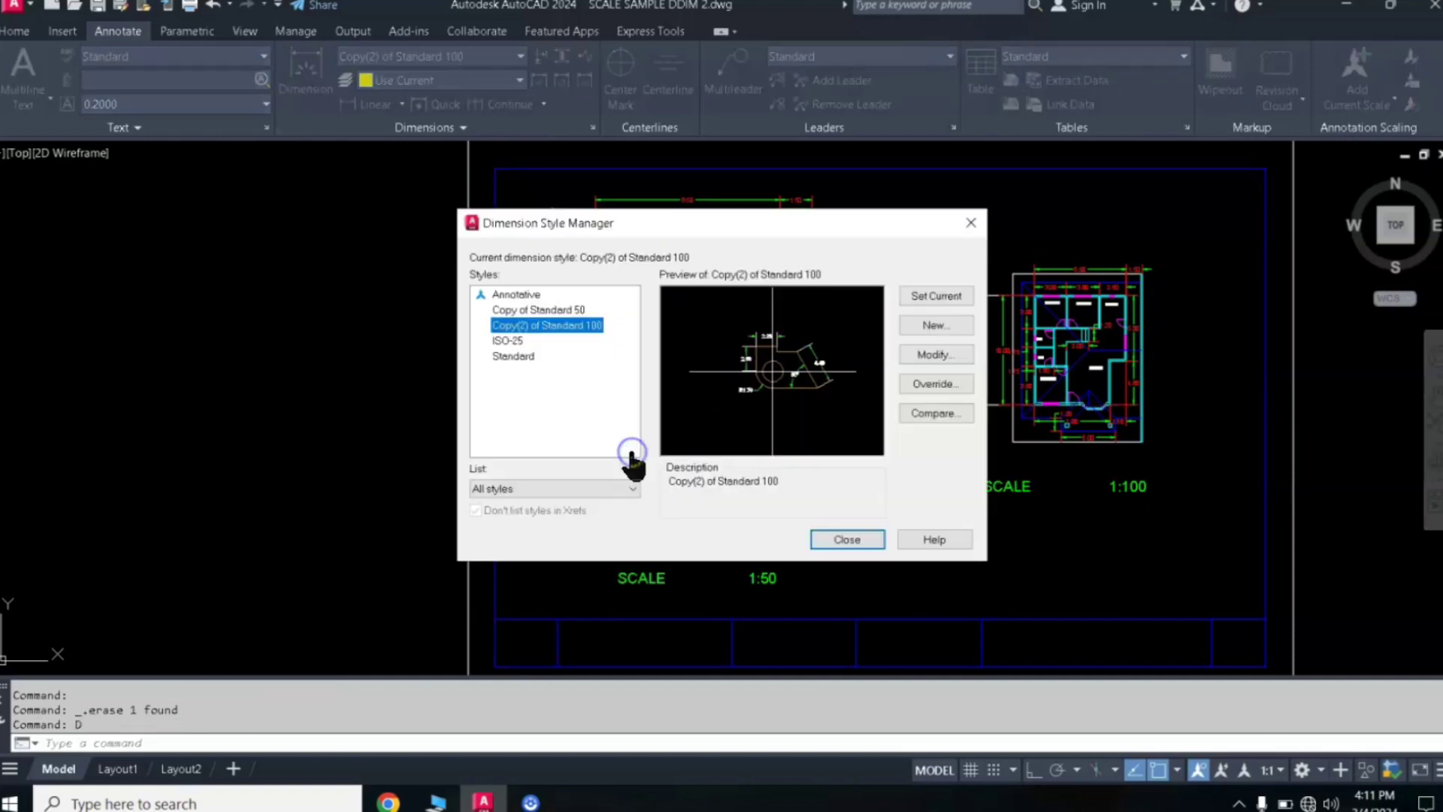
left_click(562, 311)
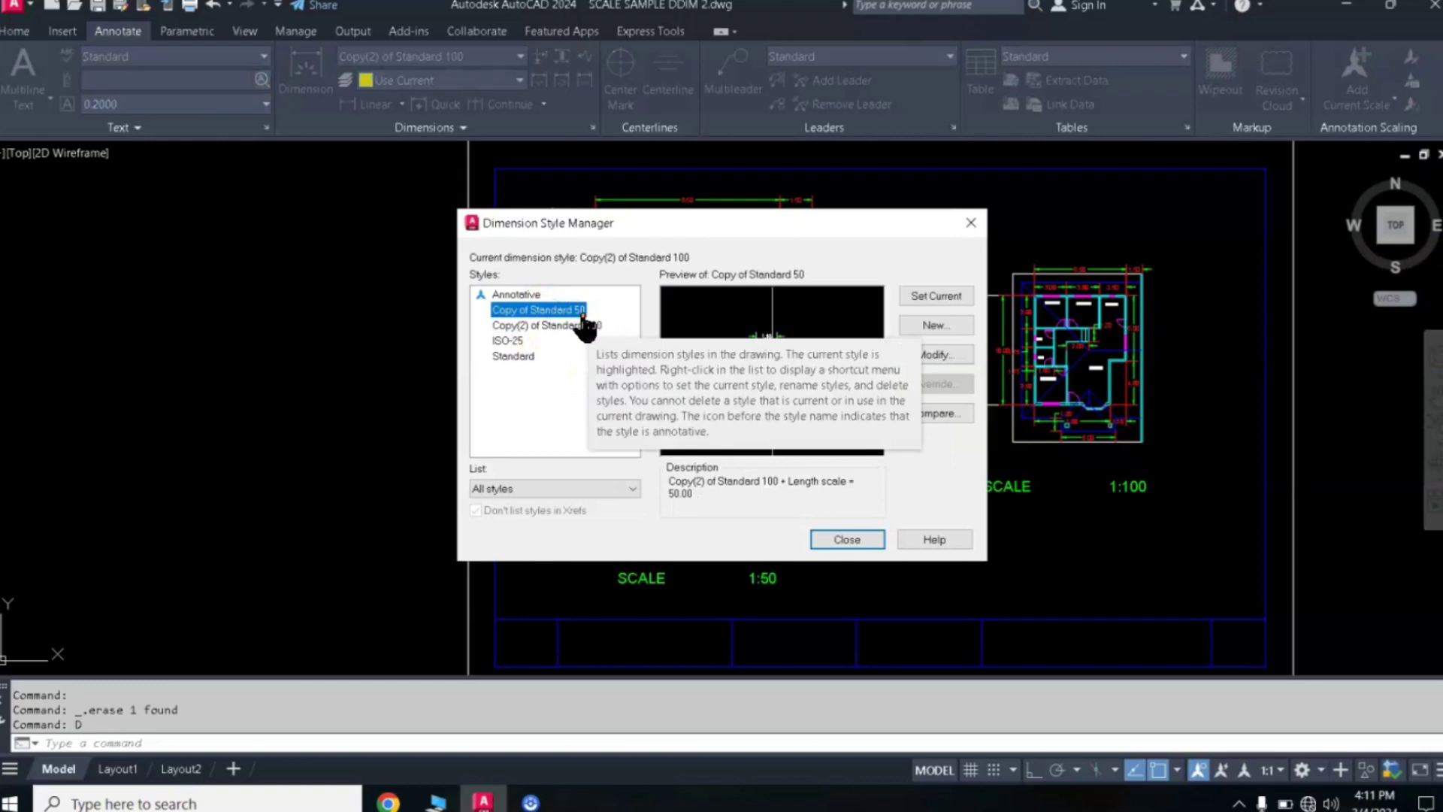
left_click(958, 308)
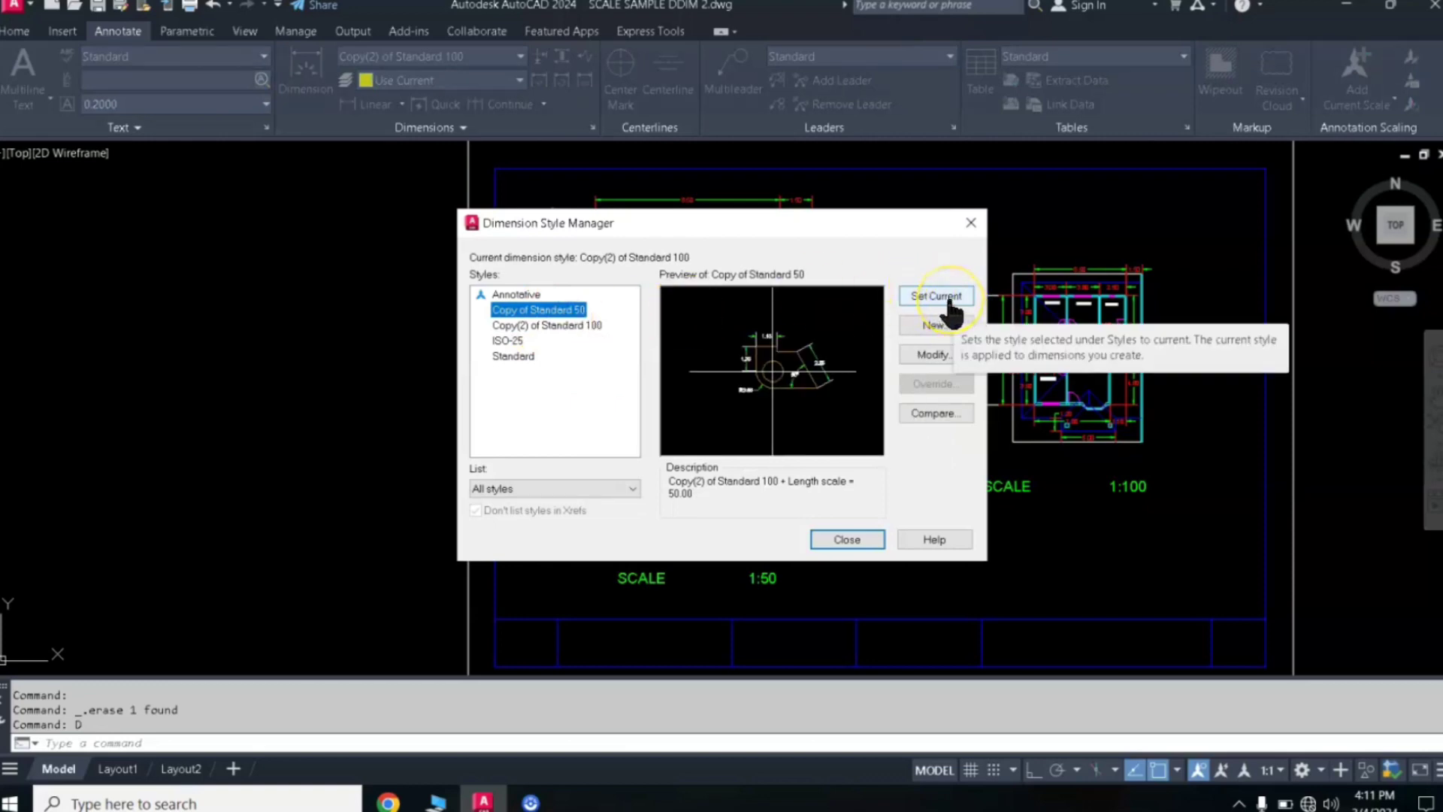
left_click(952, 304)
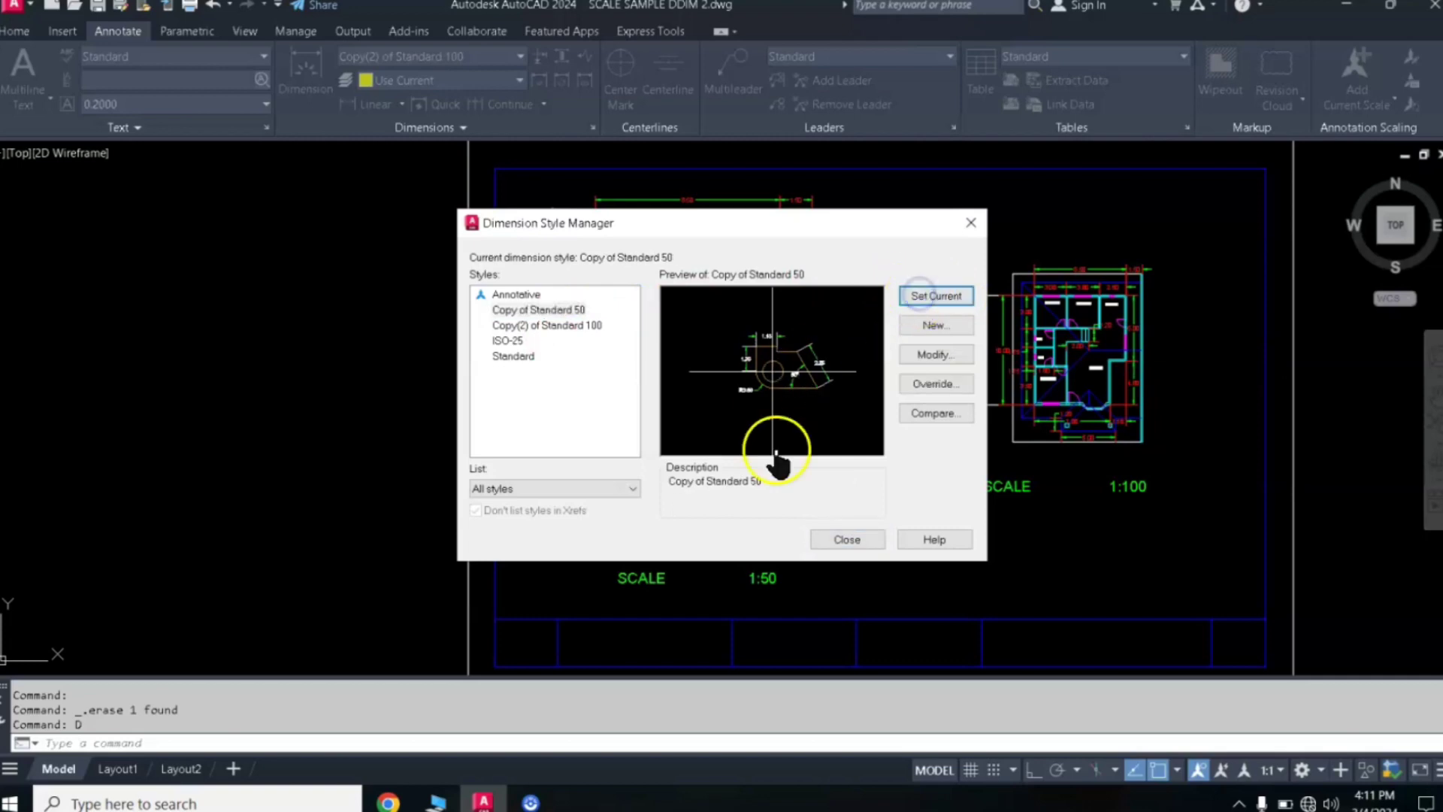
left_click(837, 545)
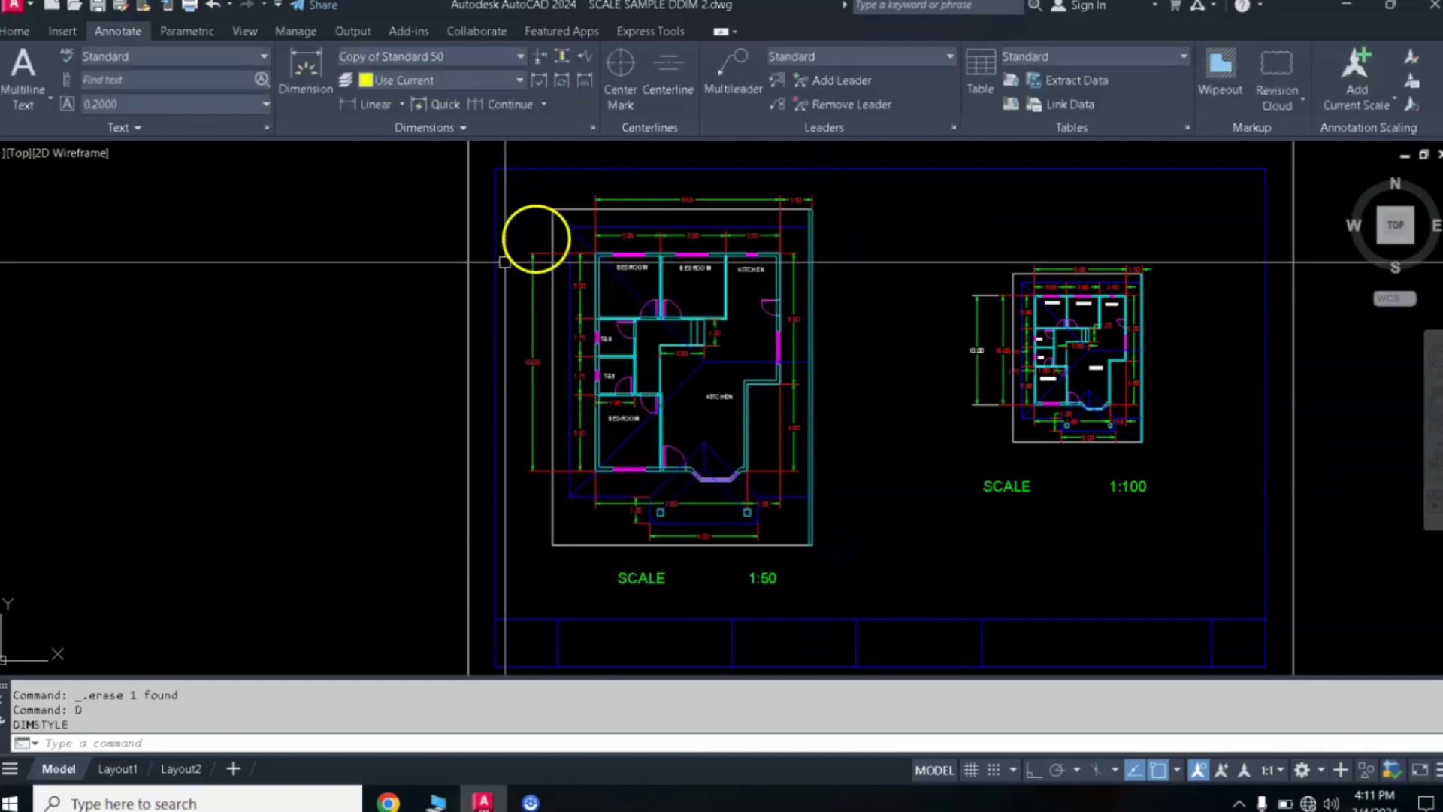
- Dimension the 1:50 plan's left side from top-left to bottom-left corner, reading 10.00
scroll(548, 322, "up", 4)
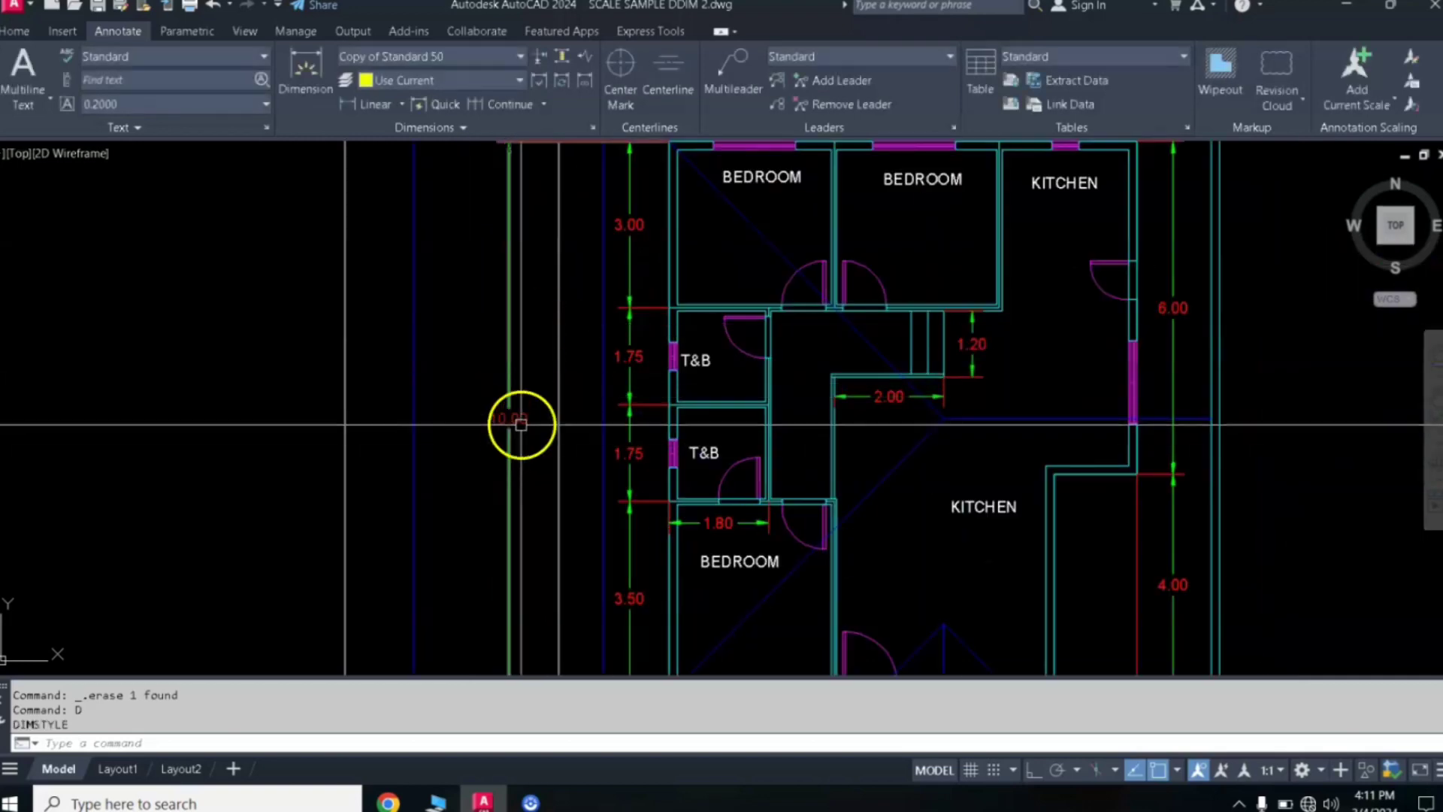
scroll(561, 400, "down", 2)
scroll(601, 451, "down", 2)
scroll(677, 534, "down", 2)
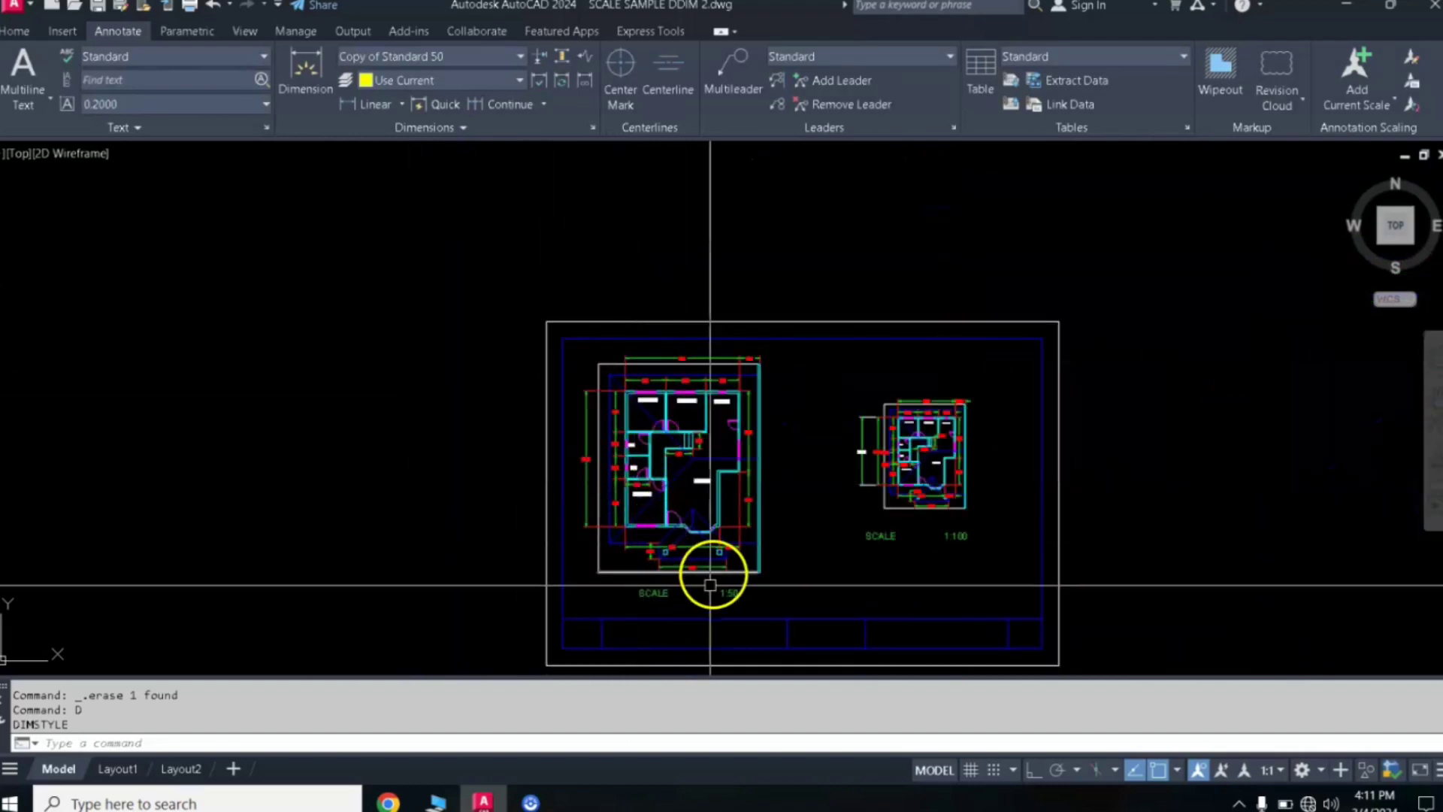
scroll(611, 421, "up", 1)
scroll(612, 428, "up", 1)
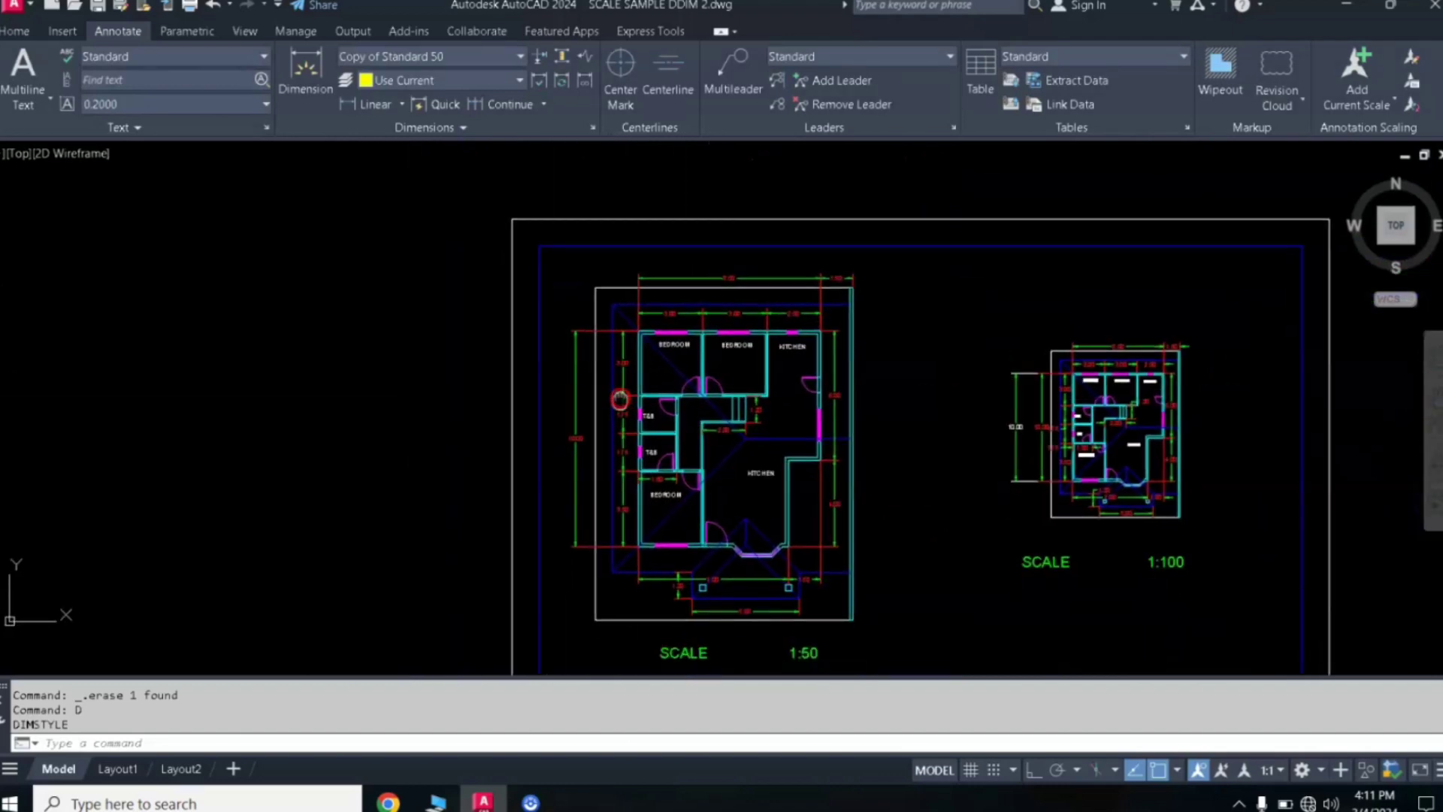
left_click(353, 112)
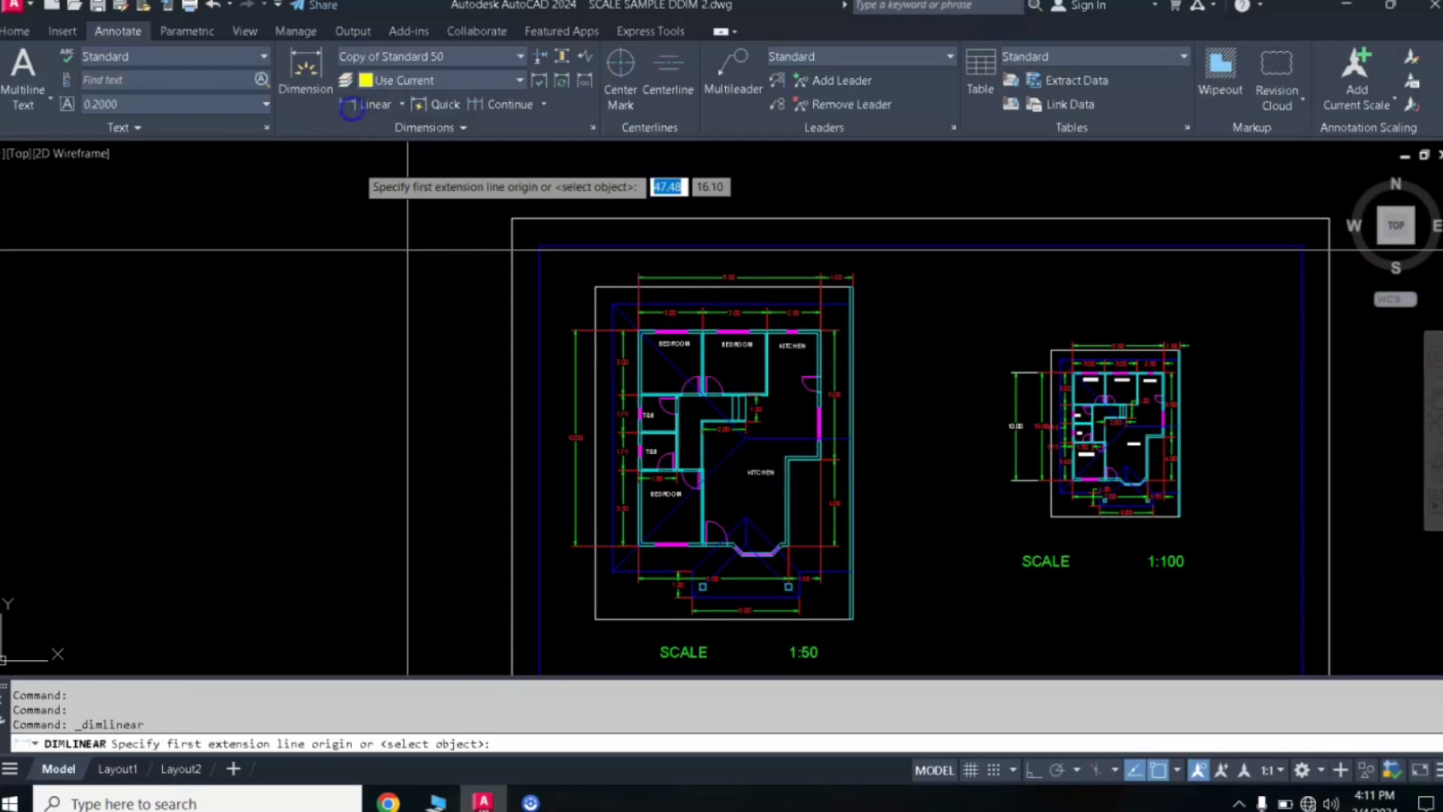
left_click(566, 331)
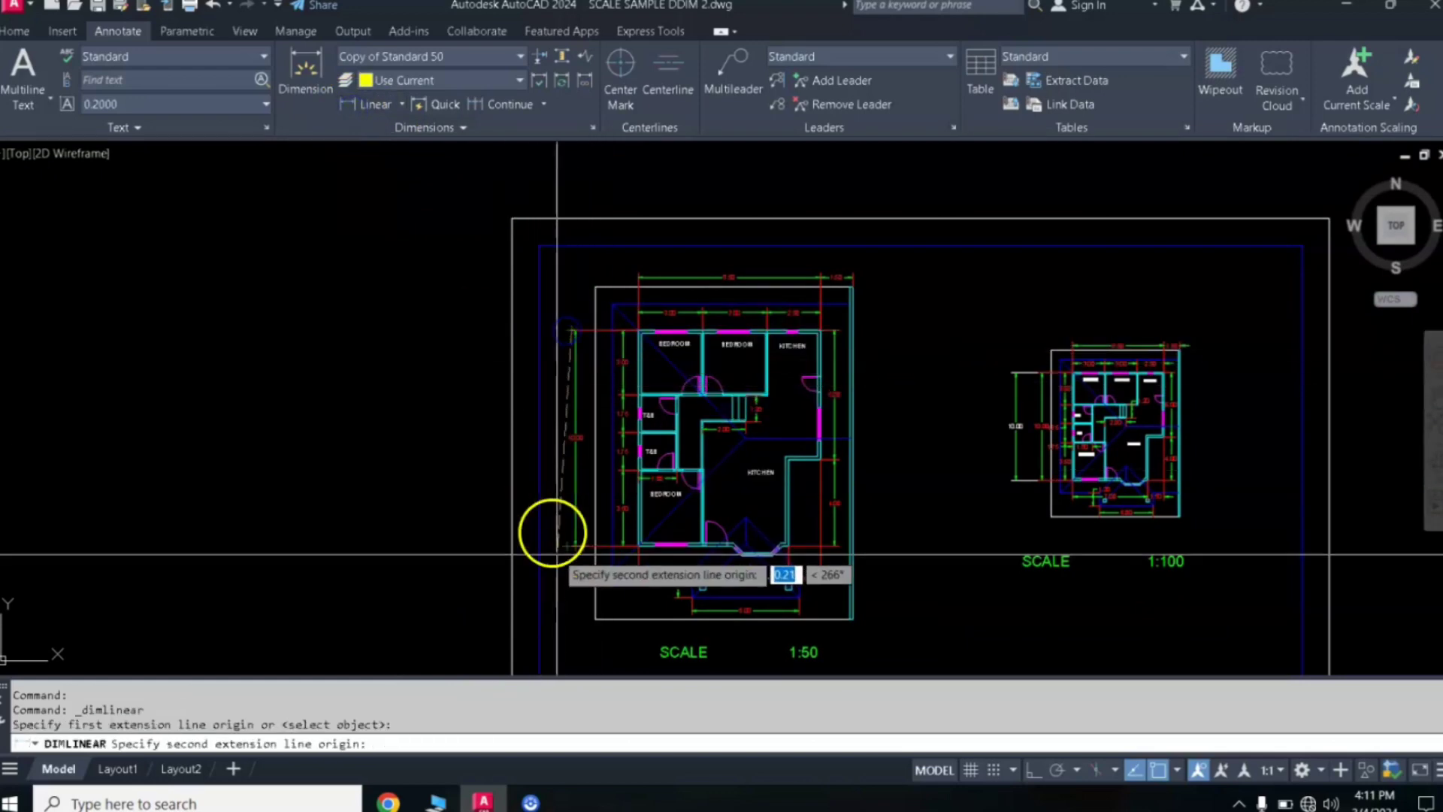
left_click(564, 546)
left_click(551, 440)
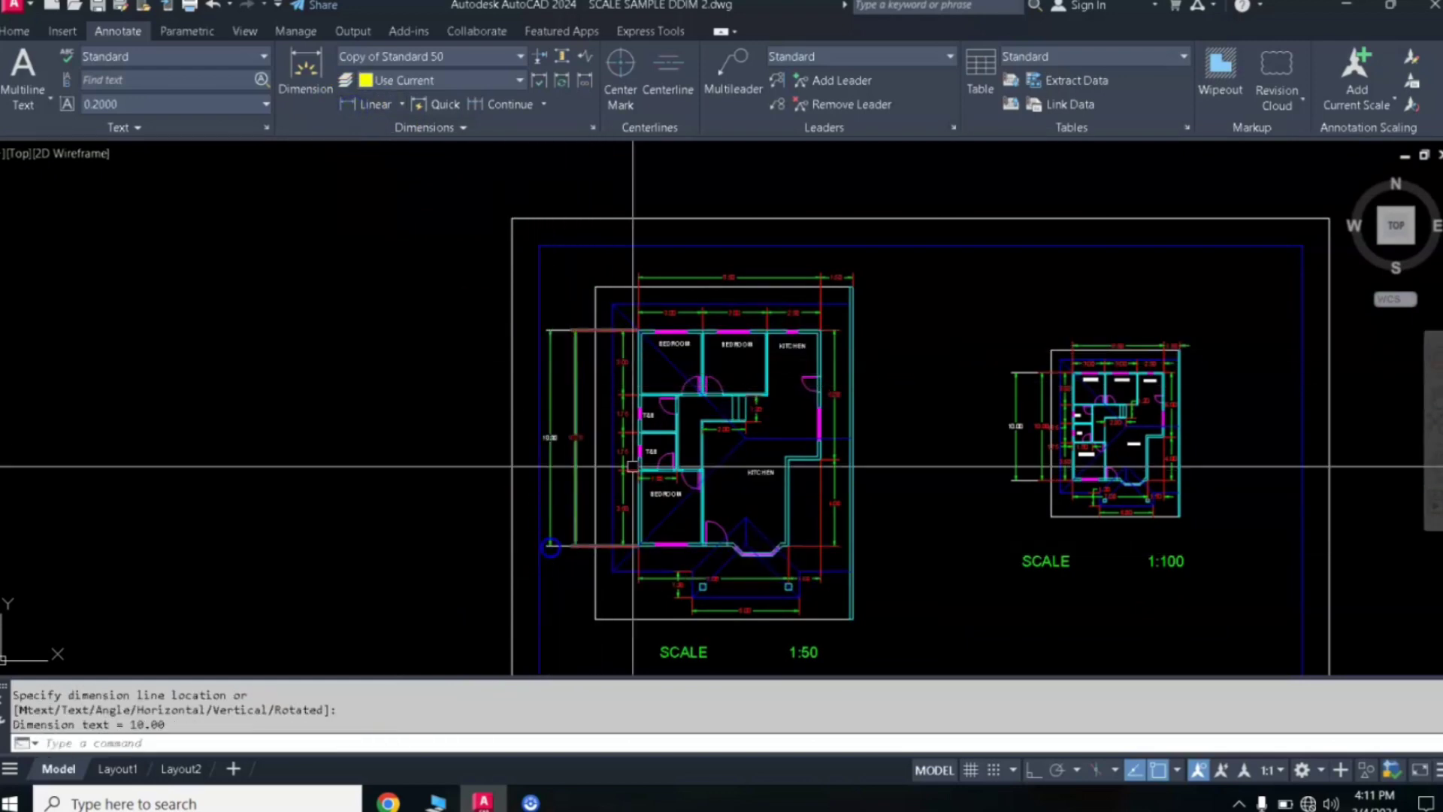
scroll(568, 449, "up", 4)
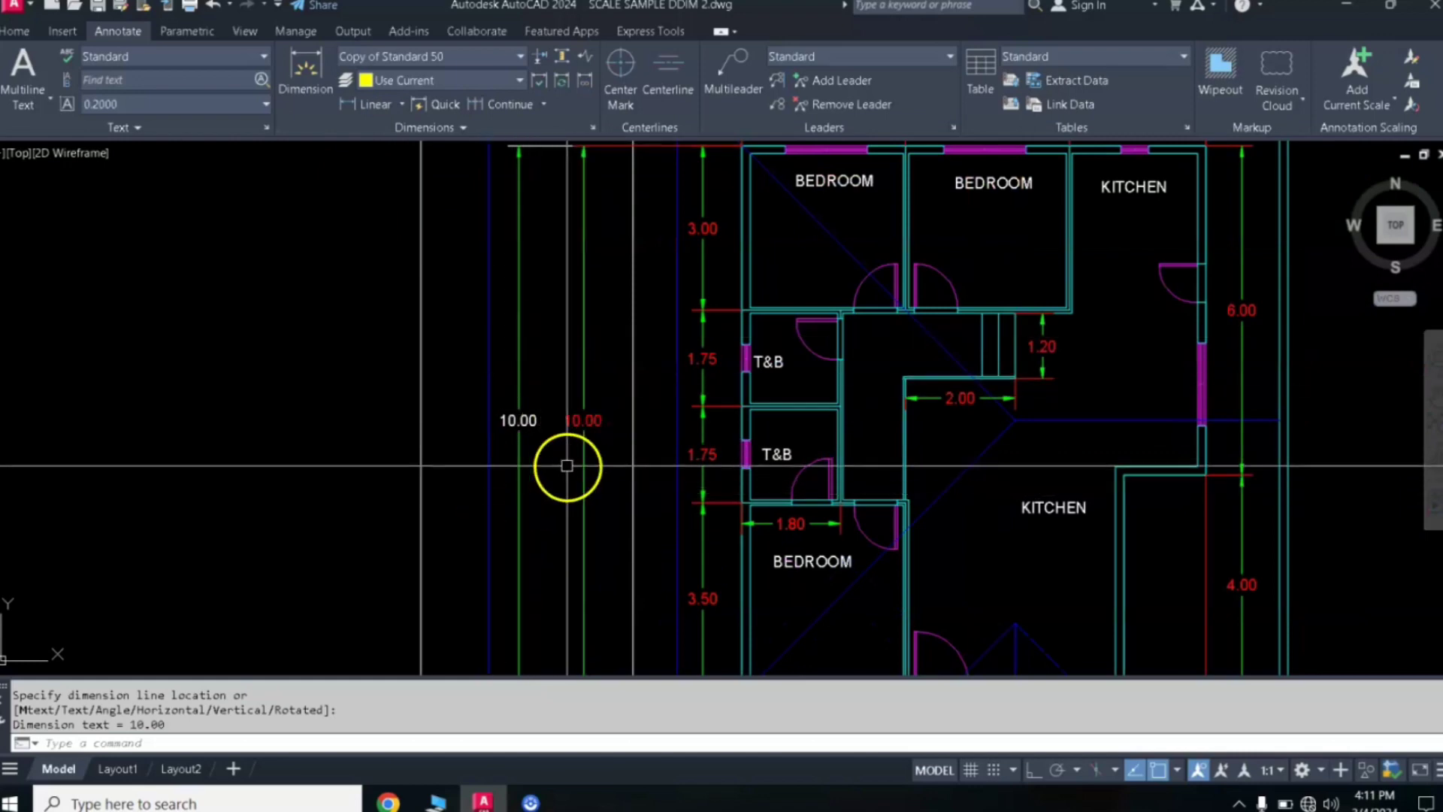
scroll(560, 420, "down", 5)
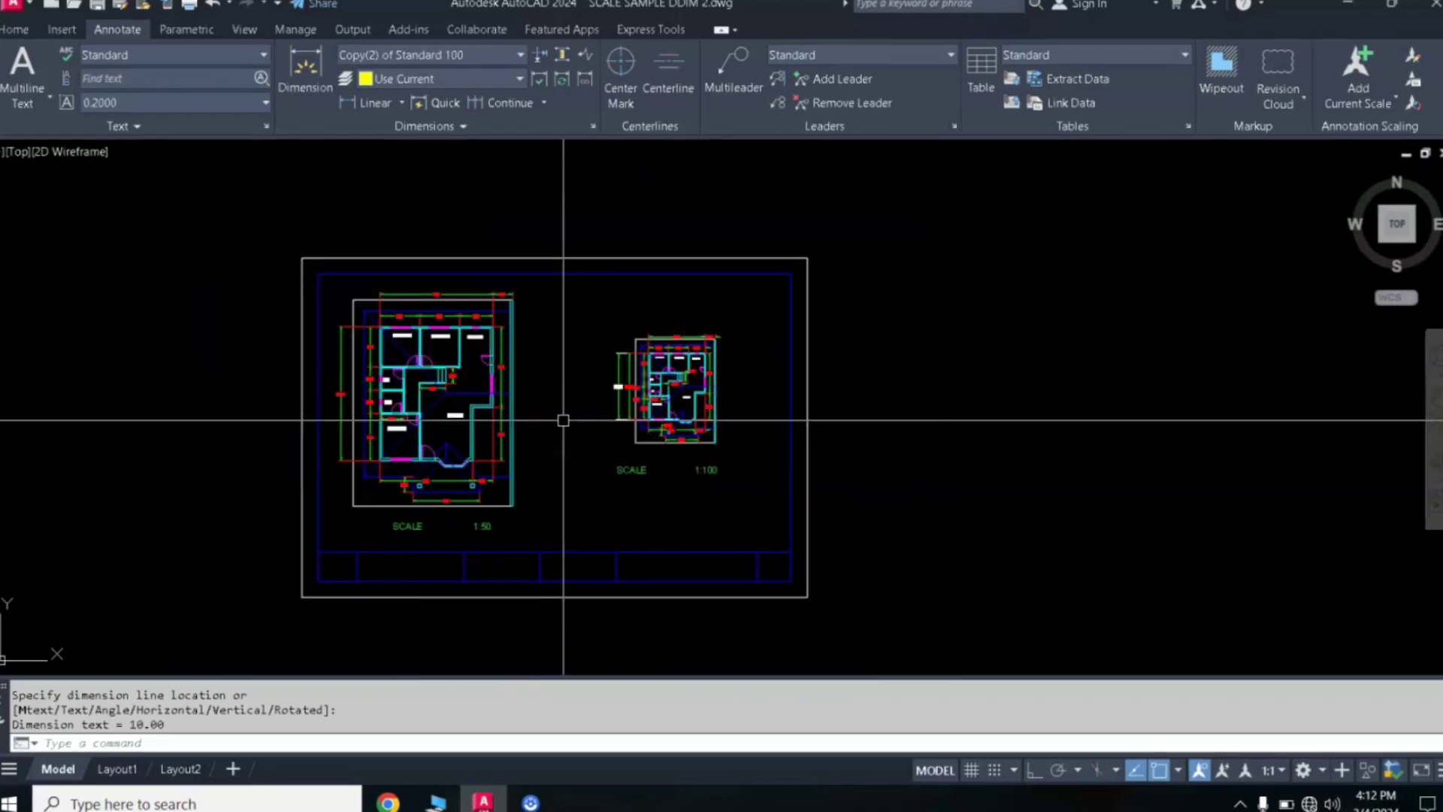
scroll(567, 412, "down", 2)
scroll(572, 384, "down", 2)
left_click(541, 403)
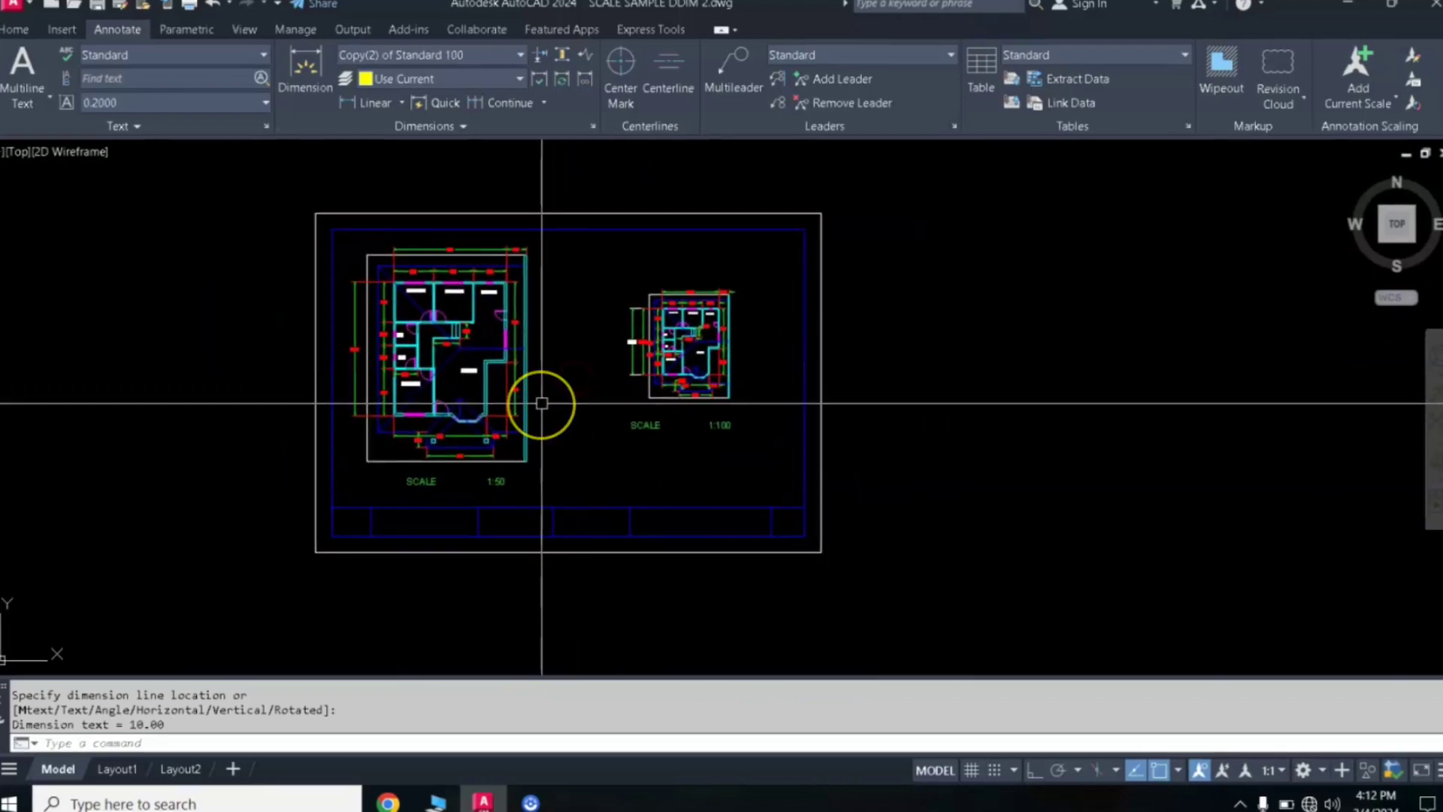
scroll(541, 403, "up", 4)
scroll(541, 404, "down", 2)
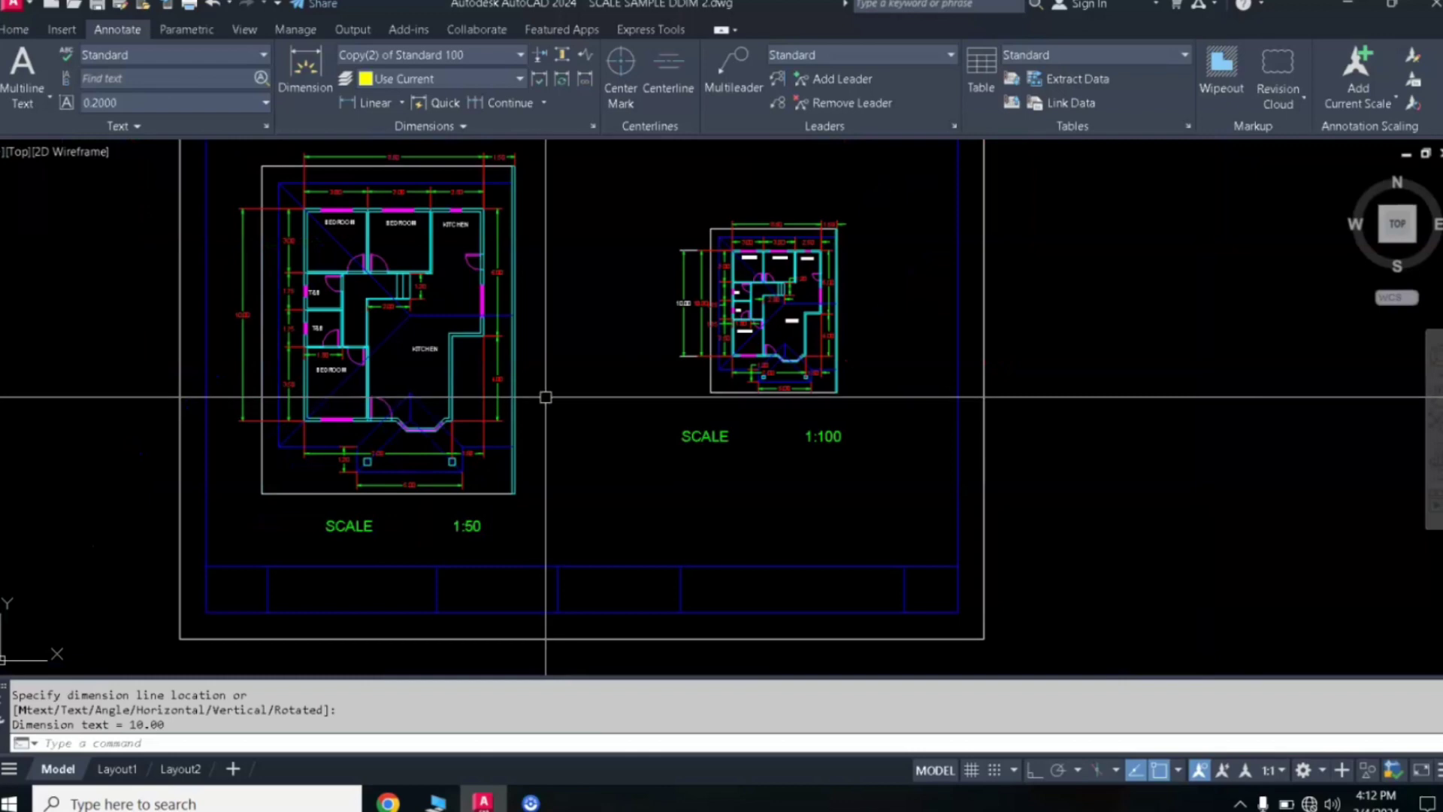
scroll(545, 397, "down", 2)
middle_click_drag(560, 378, 589, 393)
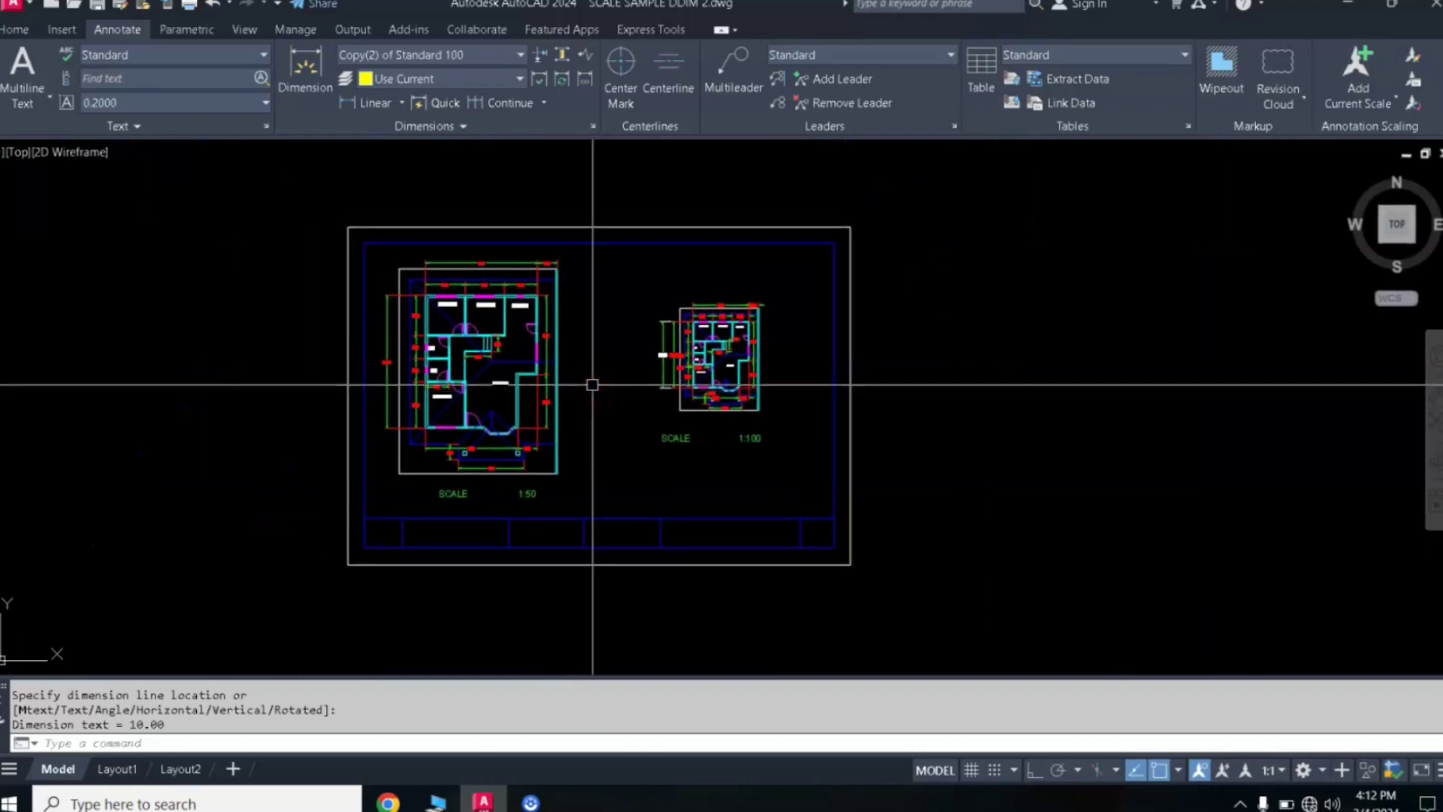
scroll(592, 380, "up", 2)
scroll(593, 375, "down", 2)
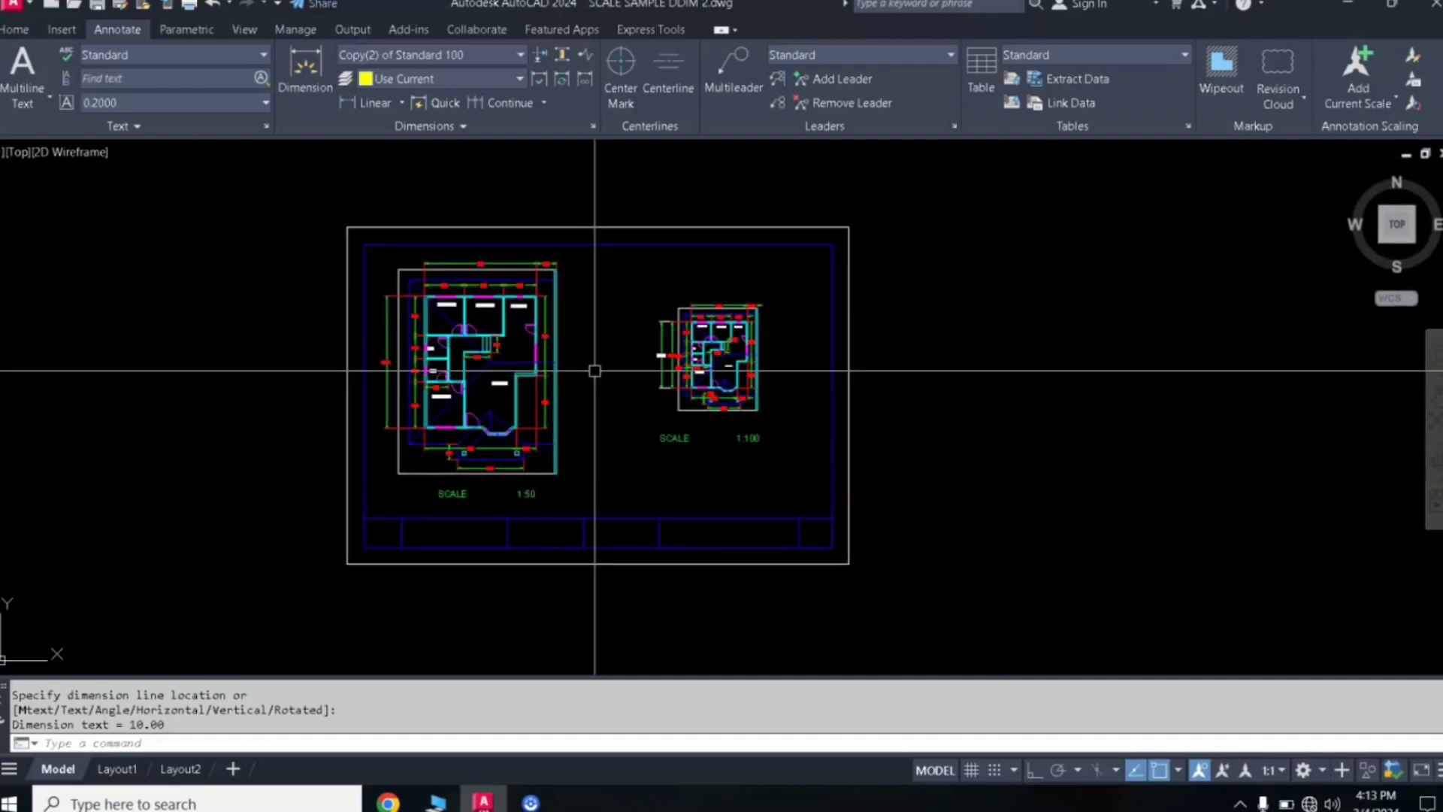
scroll(594, 371, "up", 2)
scroll(499, 338, "up", 3)
scroll(498, 344, "down", 1)
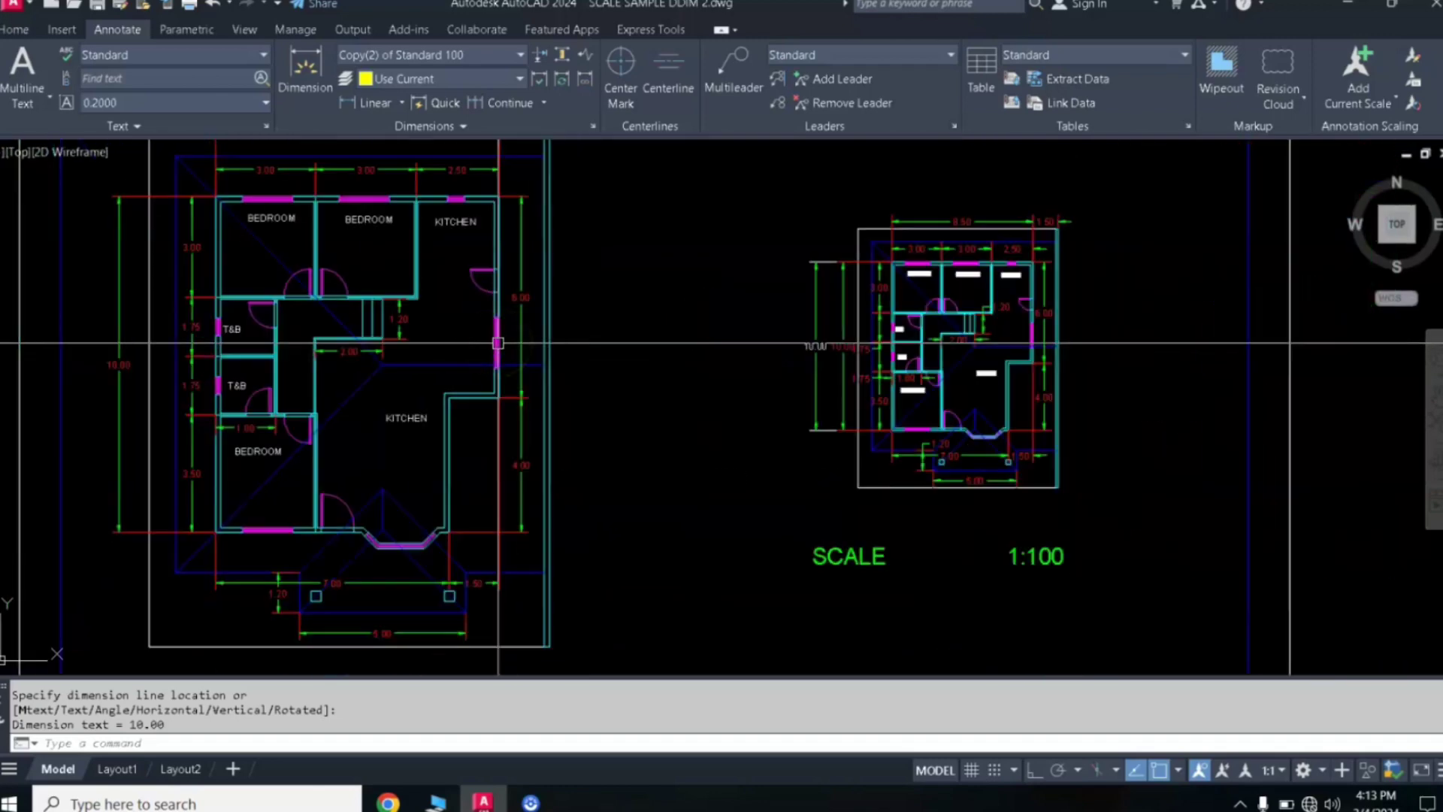
scroll(497, 343, "down", 1)
scroll(511, 300, "down", 2)
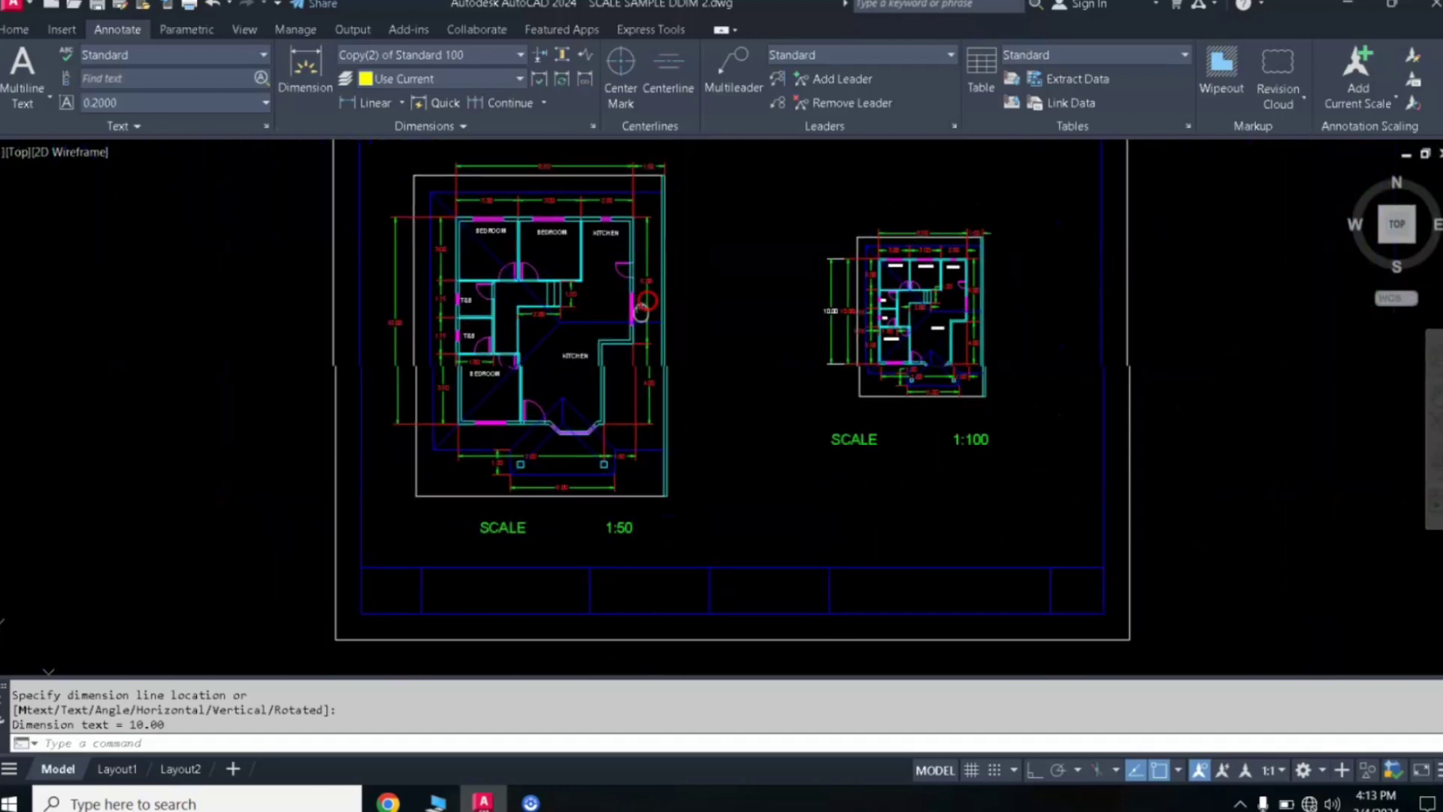